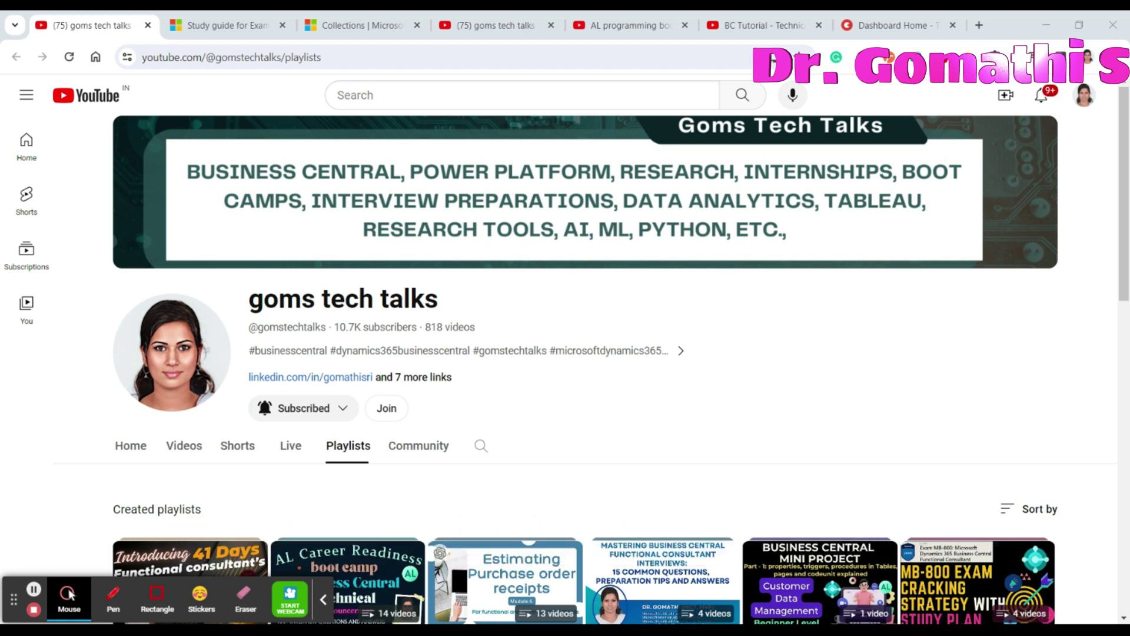
Step: Circle the goms tech talks channel name and the AL programming boot camp playlist
{"action": "key", "text": "ctrl+l"}
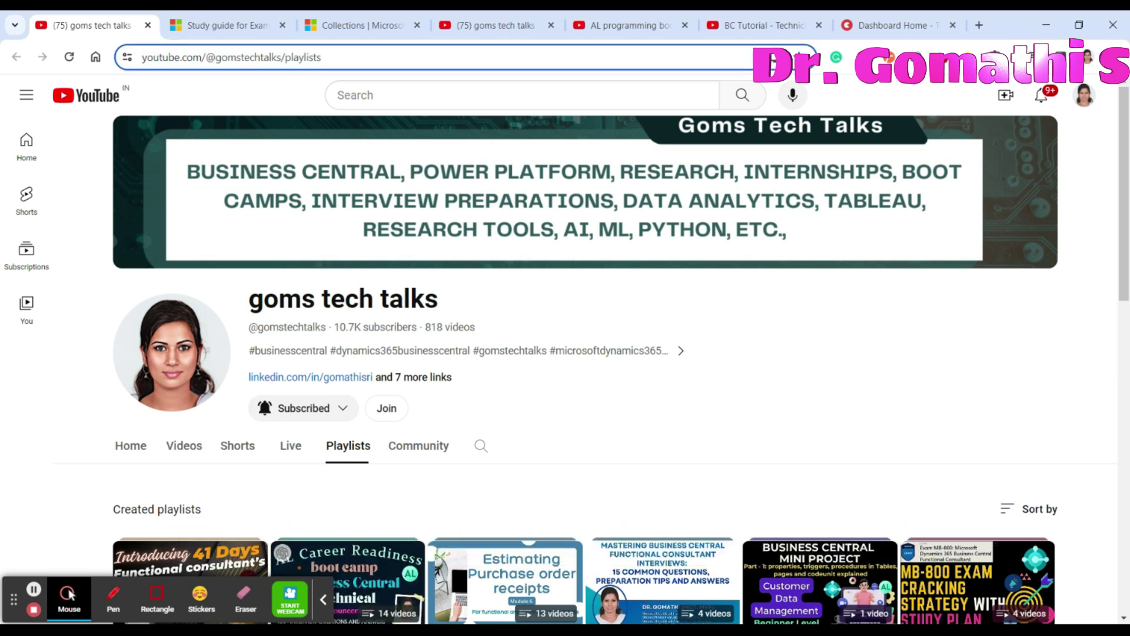
{"action": "left_click", "coordinate": [113, 607]}
{"action": "left_click_drag", "start_coordinate": [289, 257], "coordinate": [376, 231]}
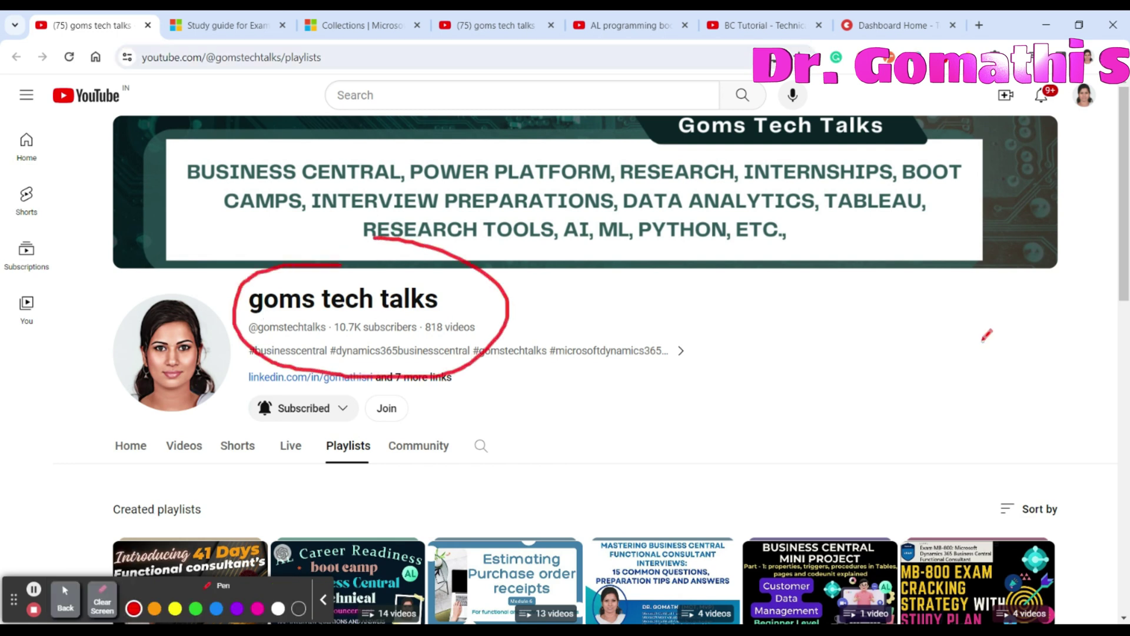
{"action": "scroll", "coordinate": [987, 339], "scroll_direction": "down", "scroll_amount": 4}
{"action": "scroll", "coordinate": [1091, 351], "scroll_direction": "down", "scroll_amount": 1}
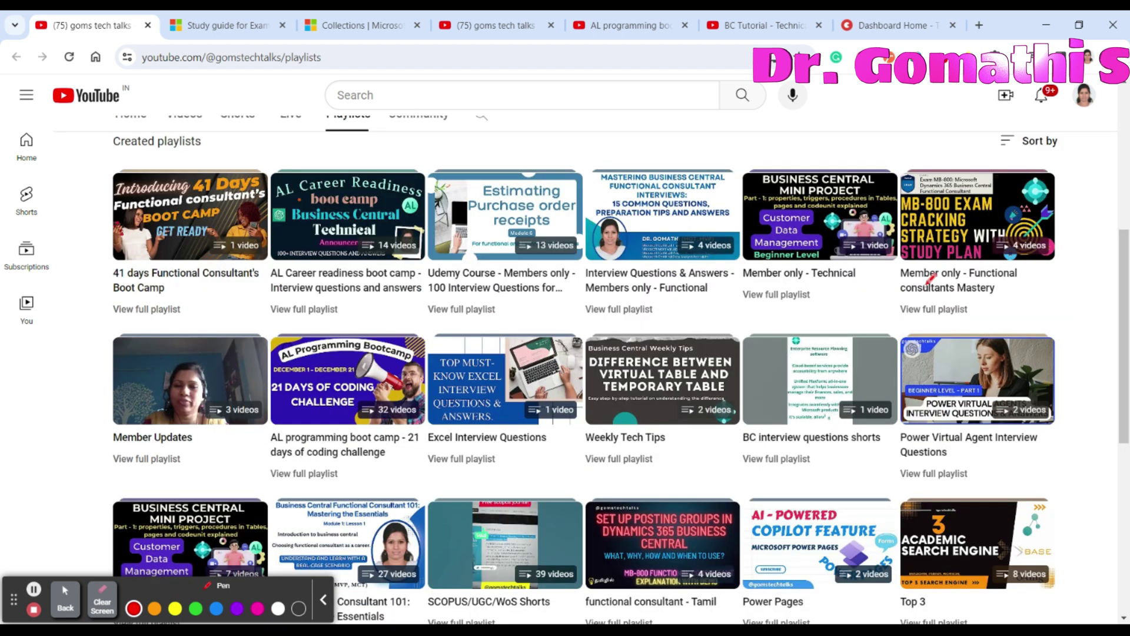
{"action": "scroll", "coordinate": [930, 281], "scroll_direction": "up", "scroll_amount": 2}
{"action": "scroll", "coordinate": [930, 281], "scroll_direction": "up", "scroll_amount": 2}
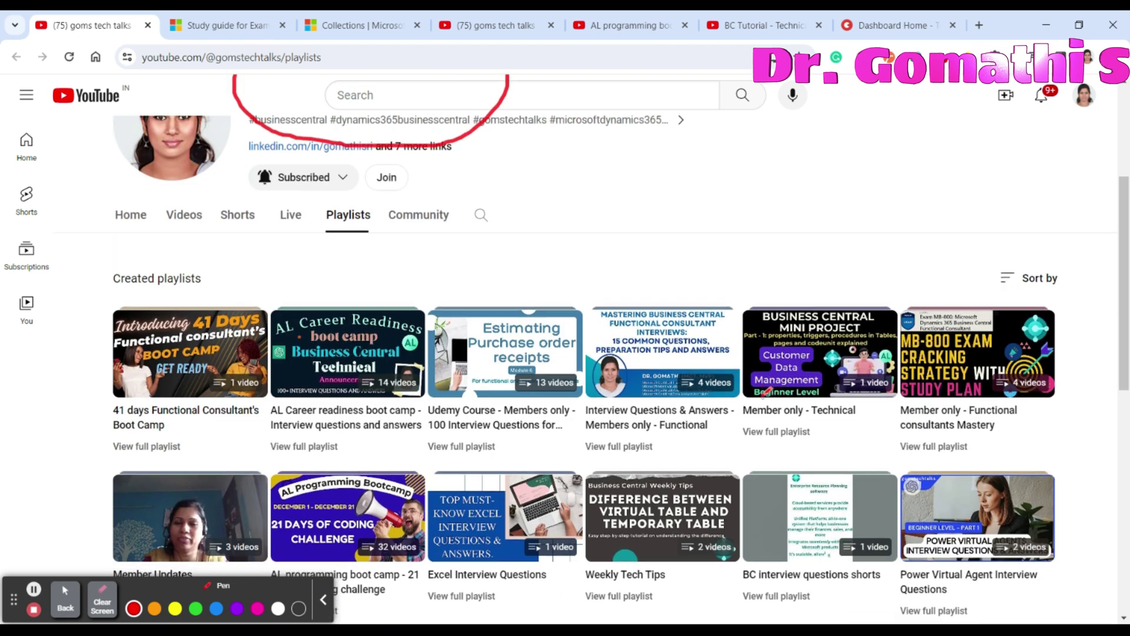
{"action": "scroll", "coordinate": [565, 353], "scroll_direction": "down", "scroll_amount": 2}
{"action": "mouse_move", "coordinate": [325, 308]}
{"action": "left_mouse_down"}
{"action": "mouse_move", "coordinate": [243, 427]}
{"action": "mouse_move", "coordinate": [336, 289]}
{"action": "left_mouse_up"}
{"action": "left_click", "coordinate": [808, 473]}
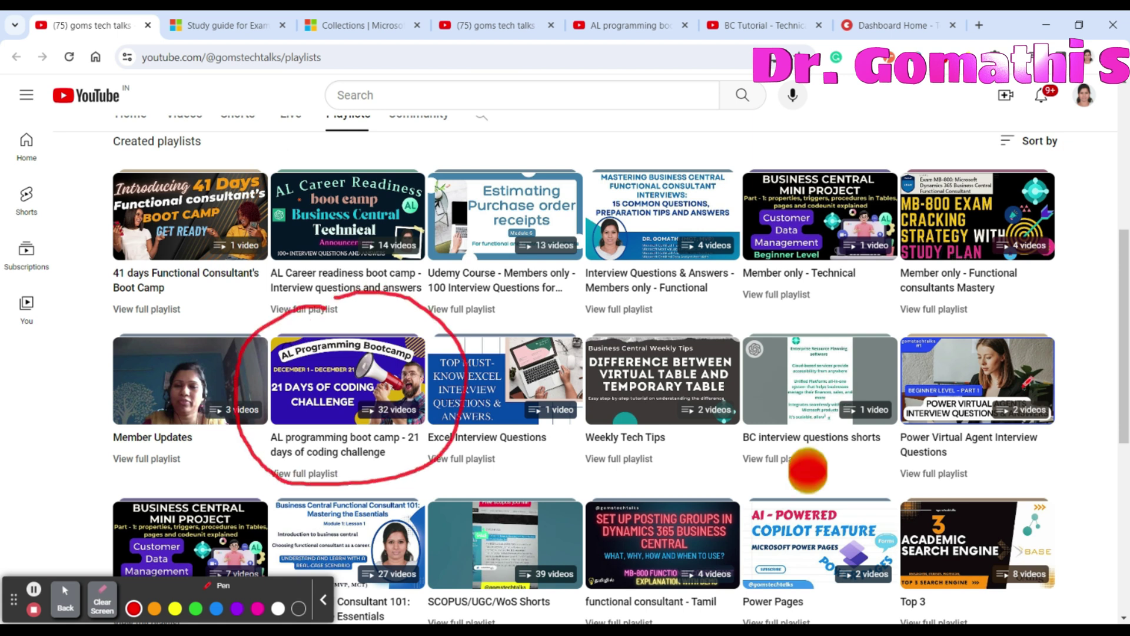
{"action": "scroll", "coordinate": [565, 353], "scroll_direction": "down", "scroll_amount": 5}
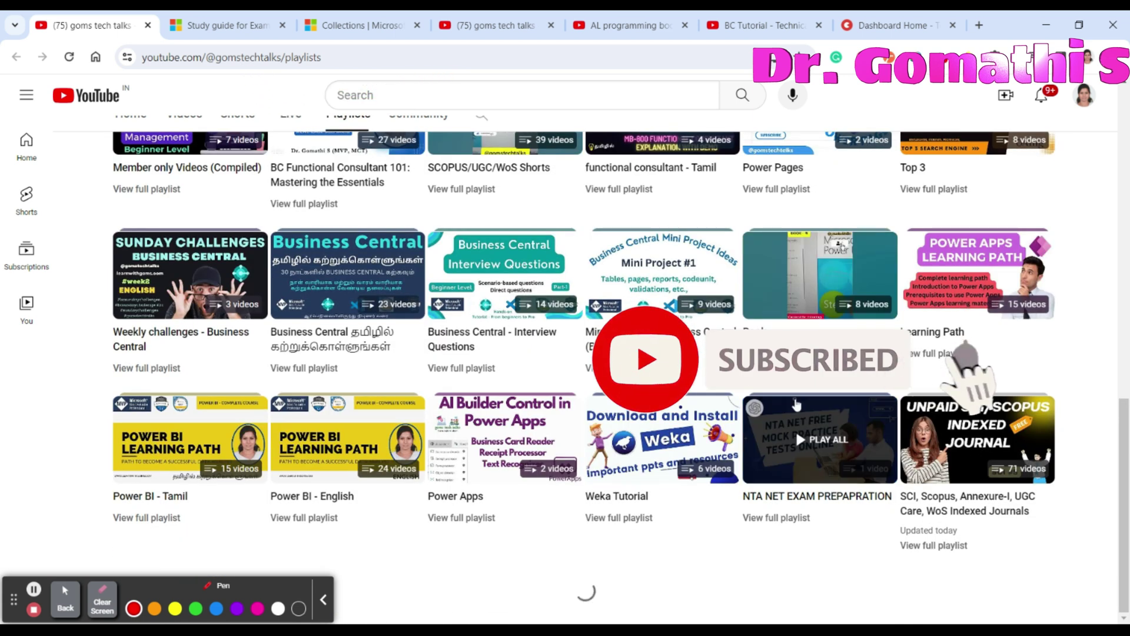
{"action": "scroll", "coordinate": [795, 429], "scroll_direction": "down", "scroll_amount": 3}
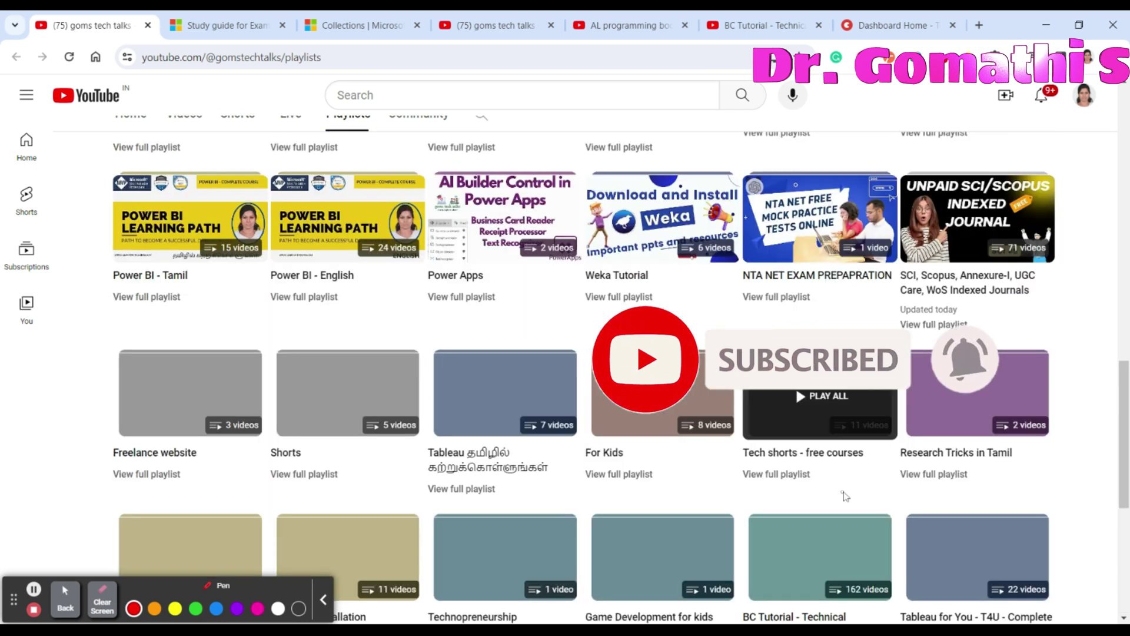
{"action": "scroll", "coordinate": [844, 496], "scroll_direction": "down", "scroll_amount": 3}
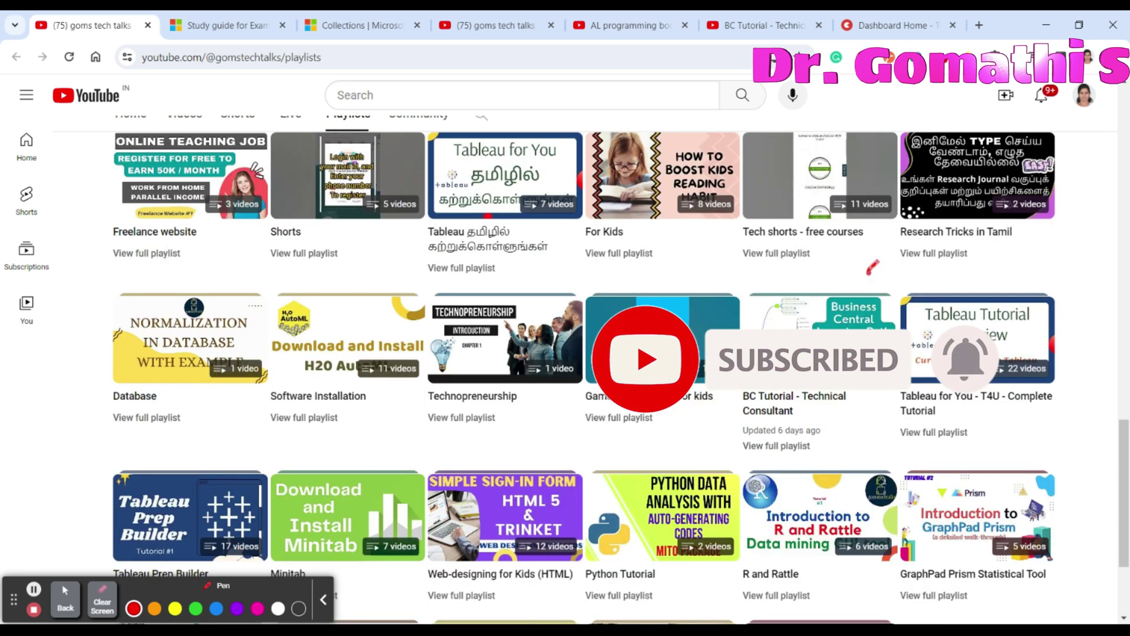
Step: Circle the BC Tutorial - Technical Consultant playlist, erase the circle, and open that playlist
{"action": "mouse_move", "coordinate": [873, 267]}
{"action": "left_mouse_down"}
{"action": "mouse_move", "coordinate": [947, 285]}
{"action": "mouse_move", "coordinate": [840, 261]}
{"action": "left_mouse_up"}
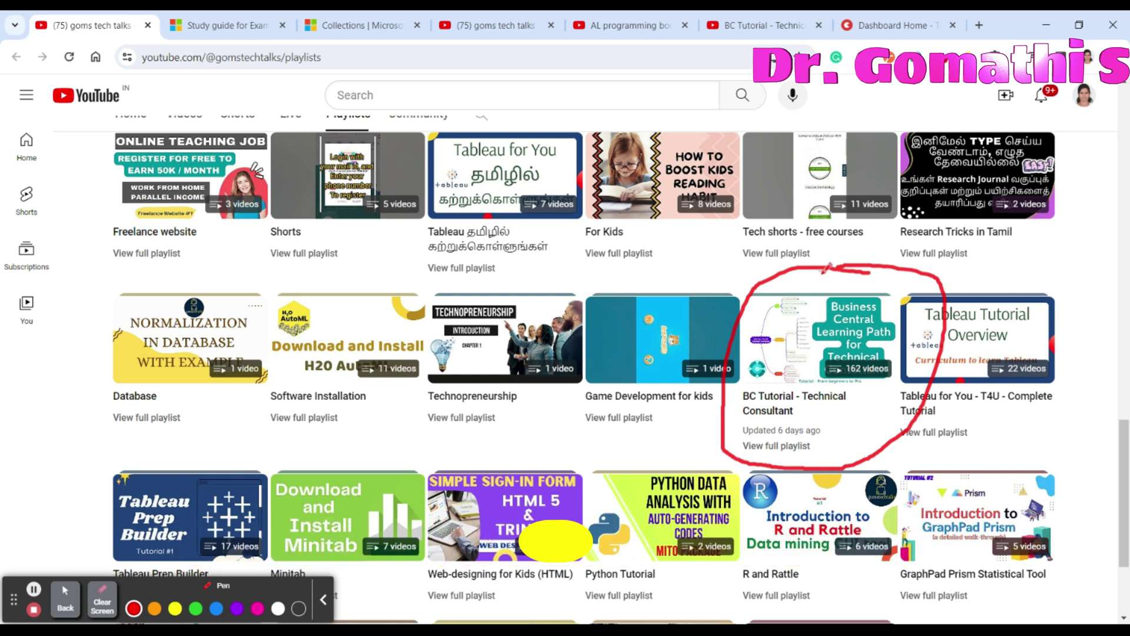
{"action": "left_click", "coordinate": [102, 604]}
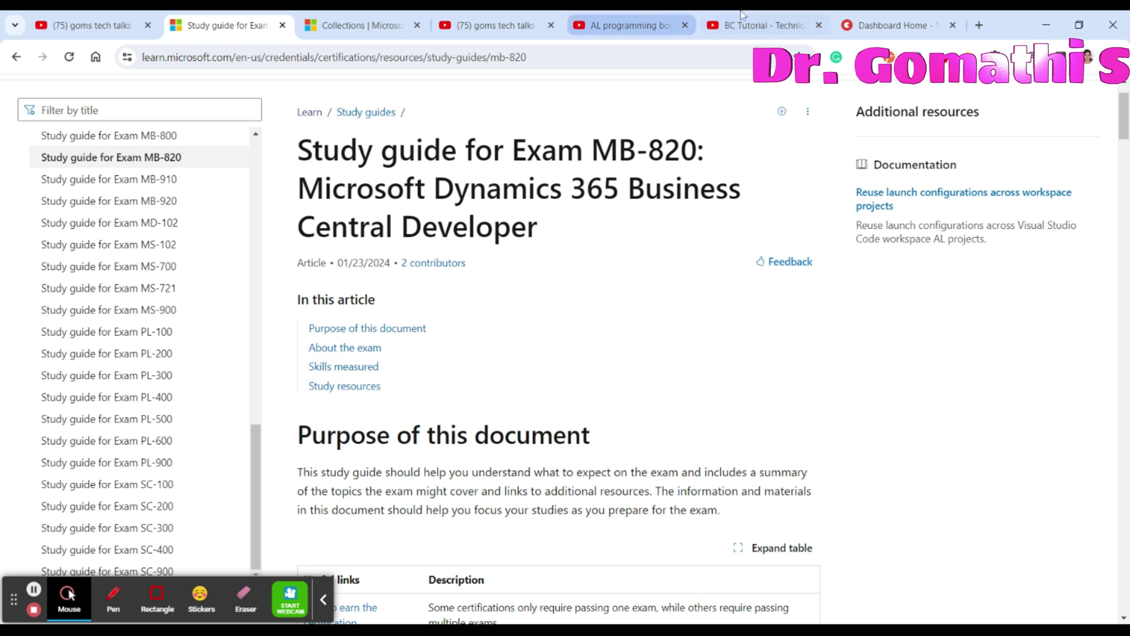
{"action": "left_click", "coordinate": [760, 25]}
{"action": "scroll", "coordinate": [882, 353], "scroll_direction": "down", "scroll_amount": 5}
{"action": "scroll", "coordinate": [957, 364], "scroll_direction": "down", "scroll_amount": 5}
{"action": "scroll", "coordinate": [957, 364], "scroll_direction": "down", "scroll_amount": 8}
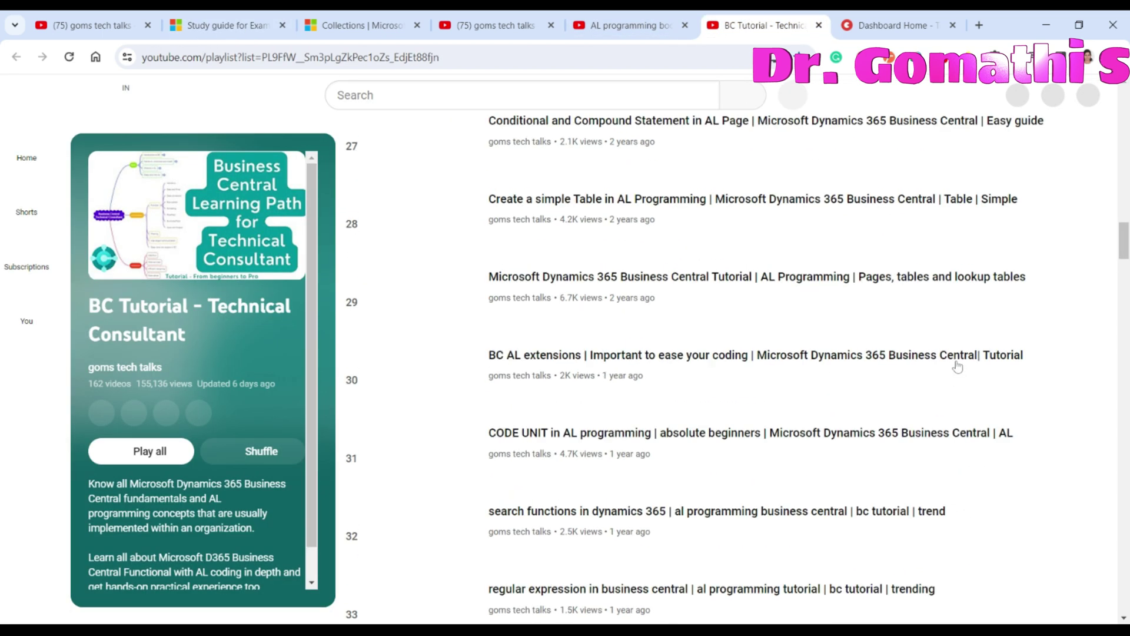
{"action": "scroll", "coordinate": [957, 364], "scroll_direction": "down", "scroll_amount": 8}
{"action": "scroll", "coordinate": [927, 353], "scroll_direction": "down", "scroll_amount": 8}
{"action": "scroll", "coordinate": [883, 325], "scroll_direction": "down", "scroll_amount": 8}
{"action": "scroll", "coordinate": [883, 325], "scroll_direction": "down", "scroll_amount": 8}
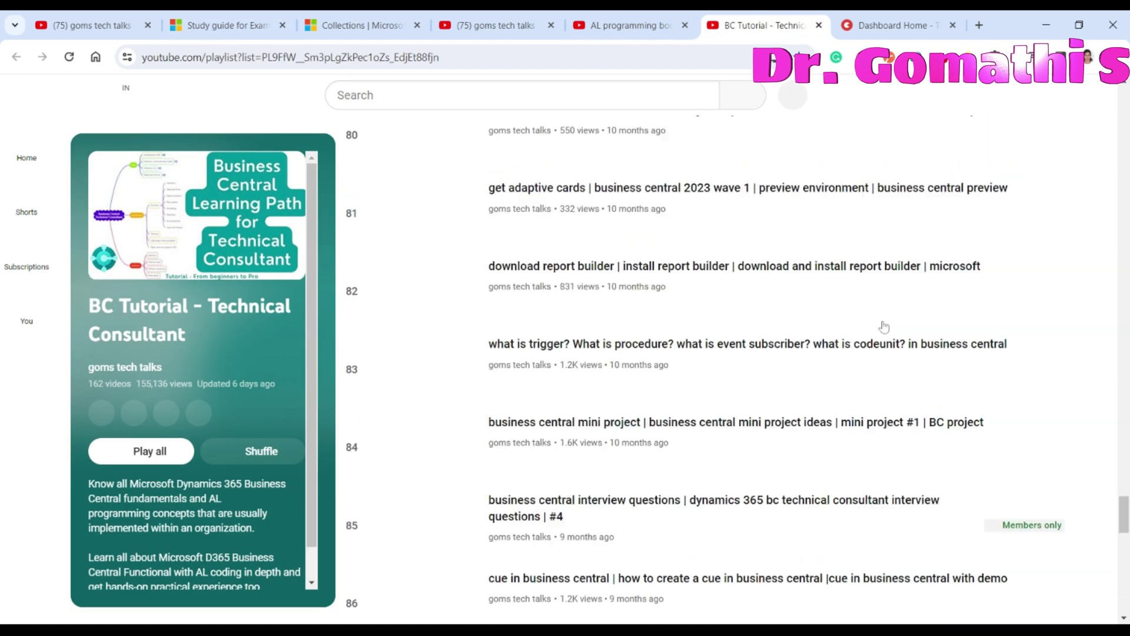
{"action": "scroll", "coordinate": [883, 325], "scroll_direction": "down", "scroll_amount": 8}
{"action": "scroll", "coordinate": [883, 325], "scroll_direction": "down", "scroll_amount": 3}
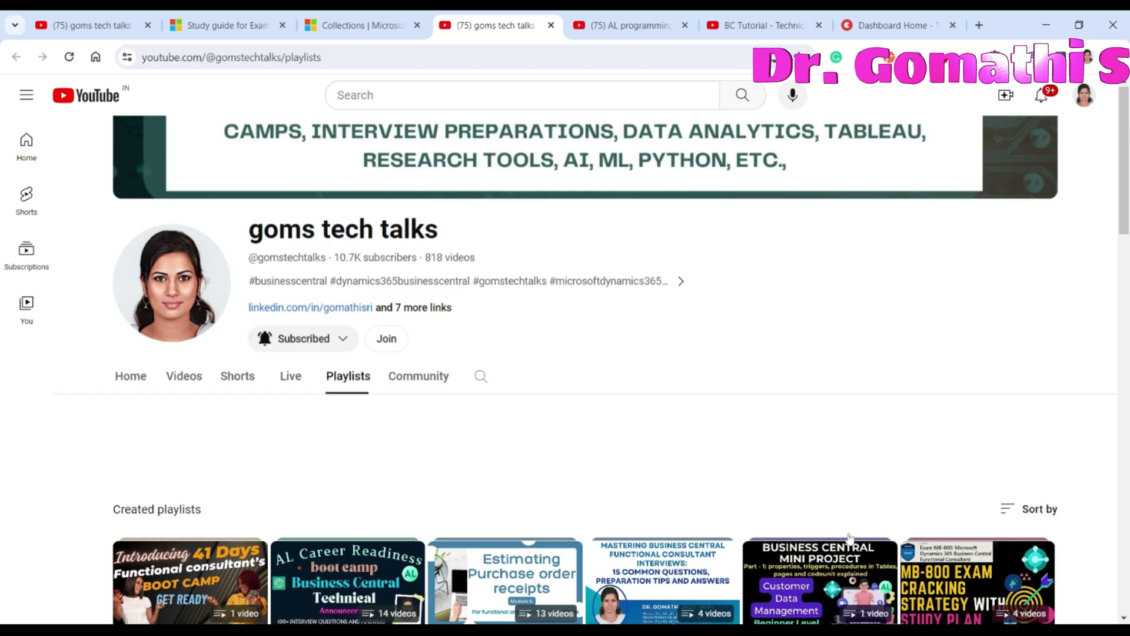
{"action": "scroll", "coordinate": [565, 353], "scroll_direction": "up", "scroll_amount": 2}
Step: On the channel's Home page, circle the MB-820 beta exam video, then clear the mark
{"action": "left_click", "coordinate": [131, 445]}
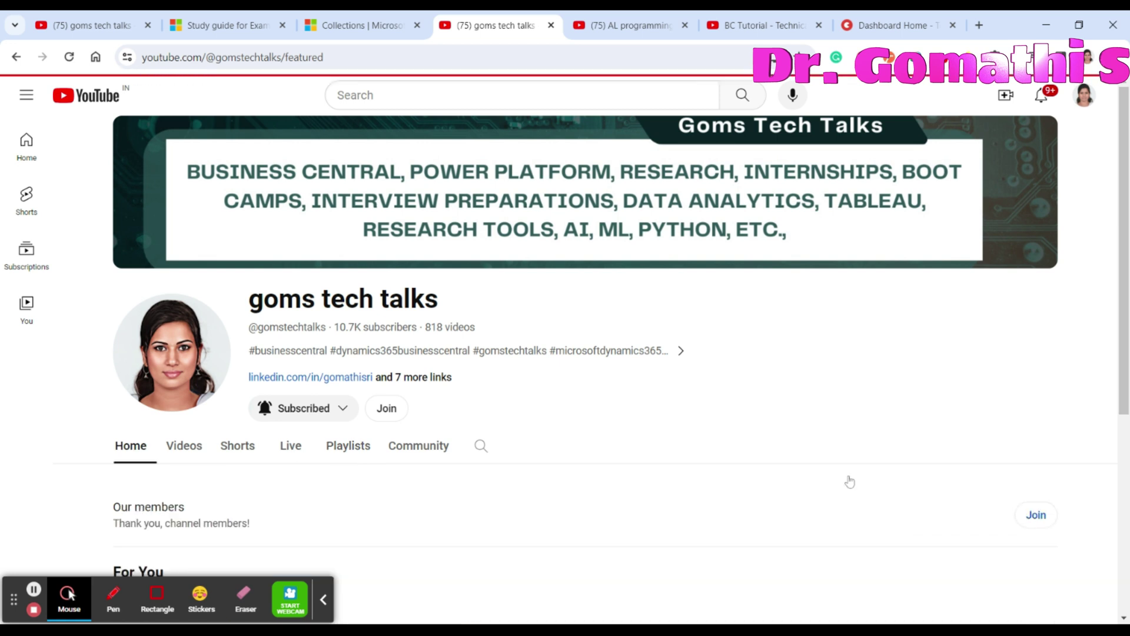
{"action": "scroll", "coordinate": [520, 326], "scroll_direction": "down", "scroll_amount": 2}
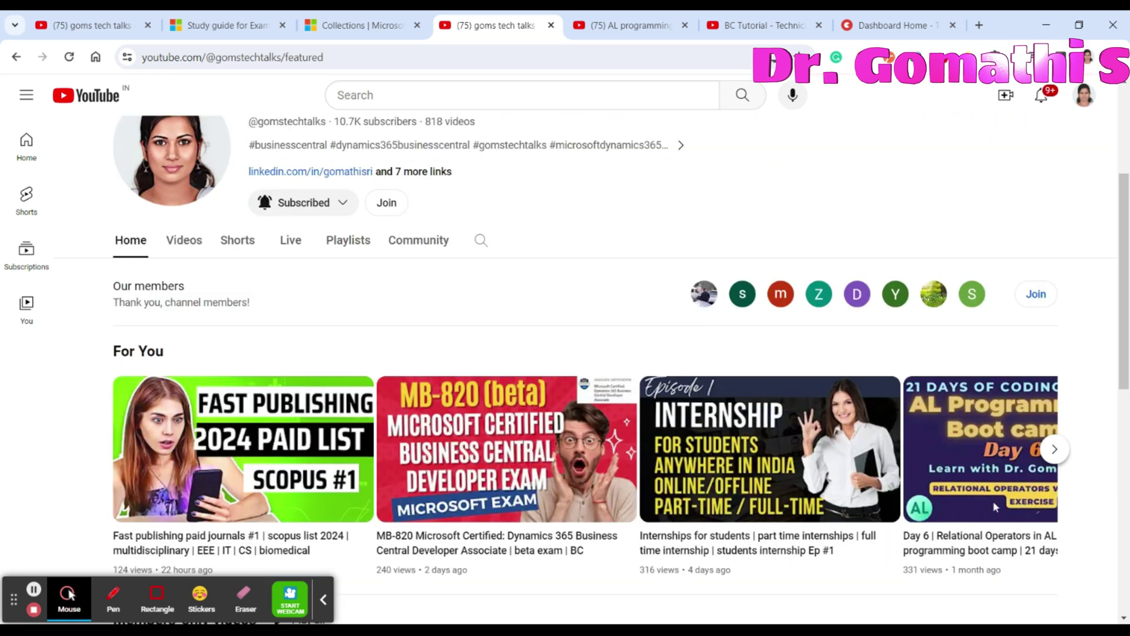
{"action": "scroll", "coordinate": [519, 327], "scroll_direction": "down", "scroll_amount": 1}
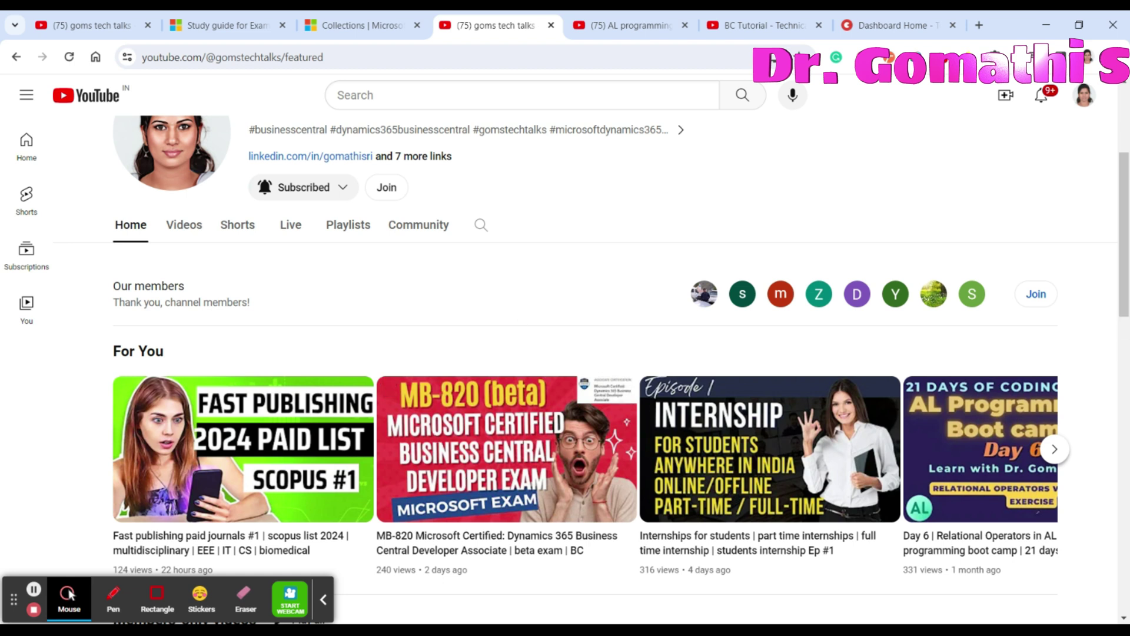
{"action": "left_click", "coordinate": [113, 598]}
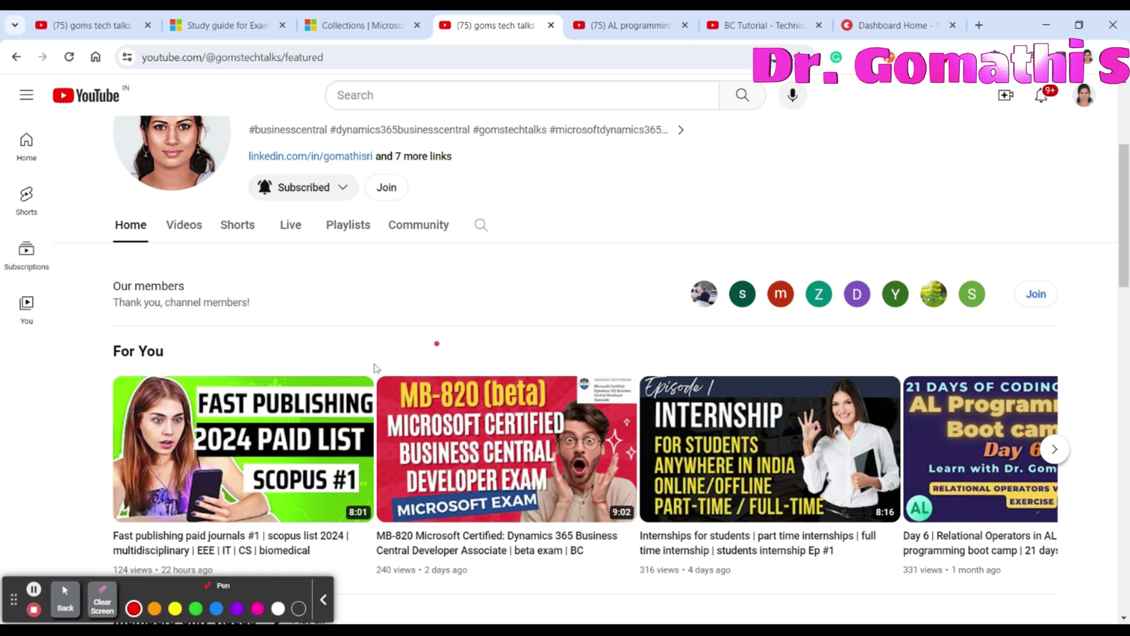
{"action": "mouse_move", "coordinate": [439, 343]}
{"action": "left_mouse_down"}
{"action": "mouse_move", "coordinate": [502, 304]}
{"action": "mouse_move", "coordinate": [420, 320]}
{"action": "left_mouse_up"}
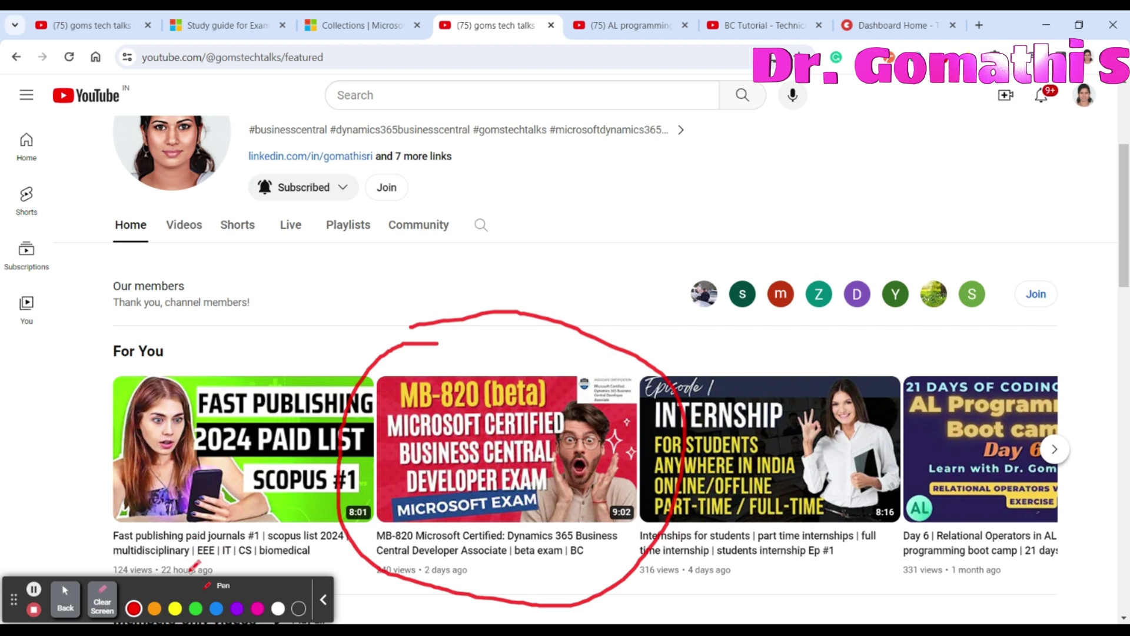
{"action": "left_click", "coordinate": [110, 603]}
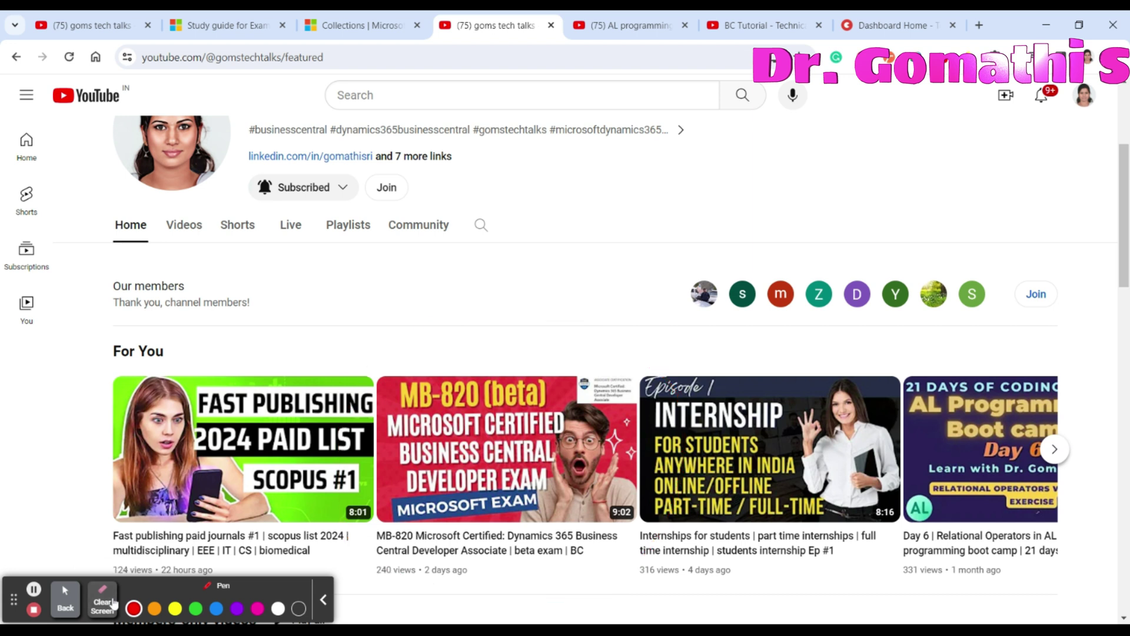
{"action": "left_click", "coordinate": [64, 601]}
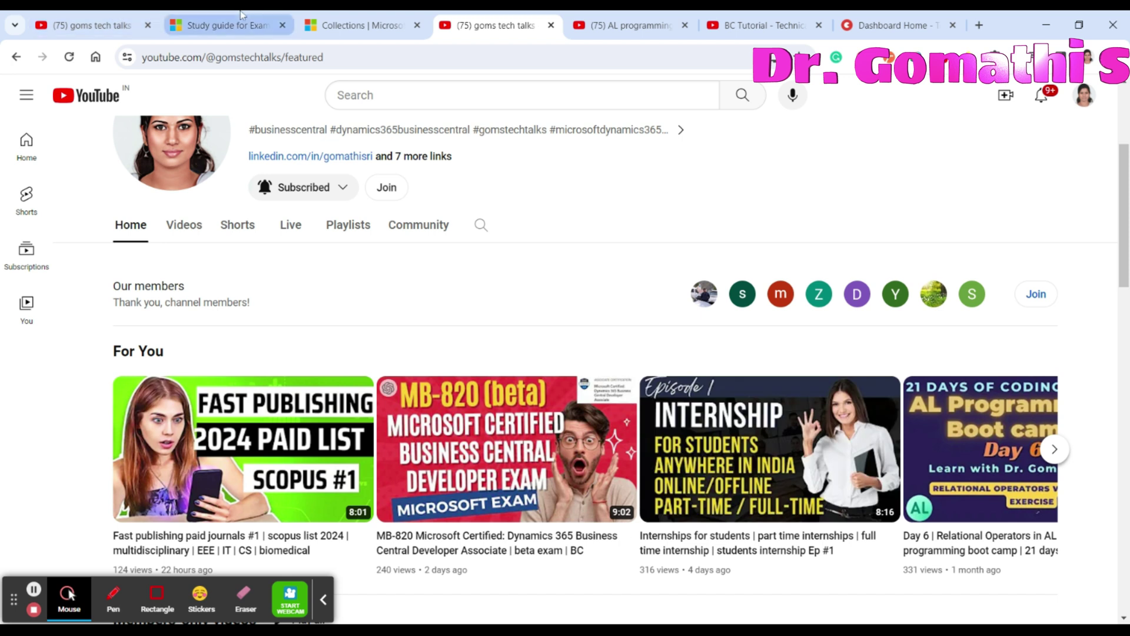
{"action": "left_click", "coordinate": [225, 25]}
{"action": "scroll", "coordinate": [844, 439], "scroll_direction": "down", "scroll_amount": 5}
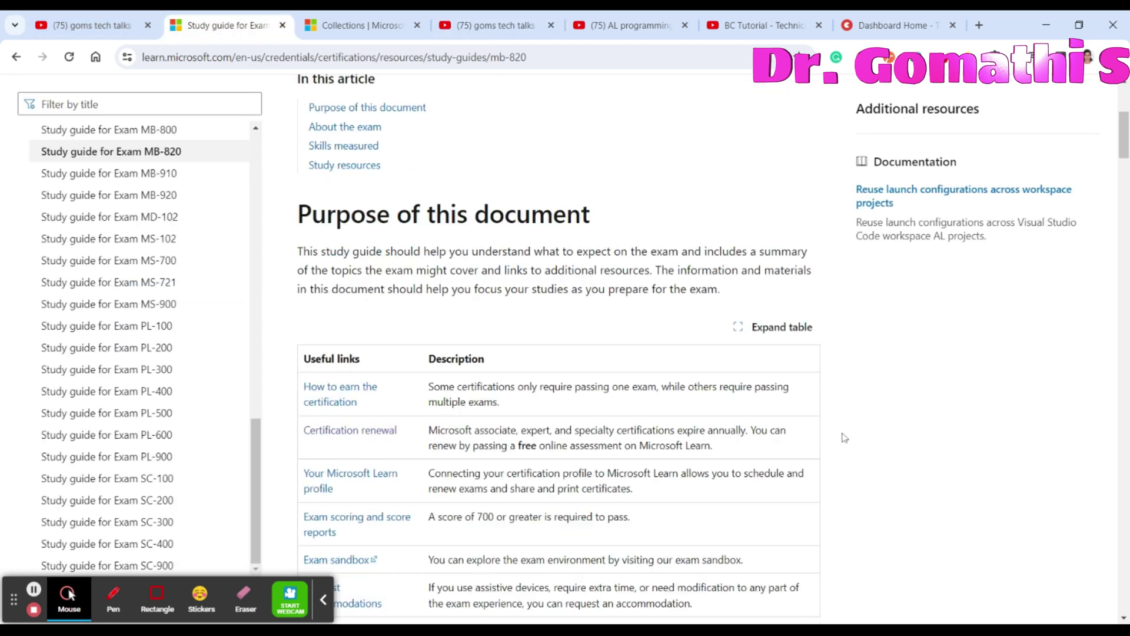
{"action": "scroll", "coordinate": [842, 440], "scroll_direction": "up", "scroll_amount": 5}
{"action": "scroll", "coordinate": [566, 397], "scroll_direction": "down", "scroll_amount": 2}
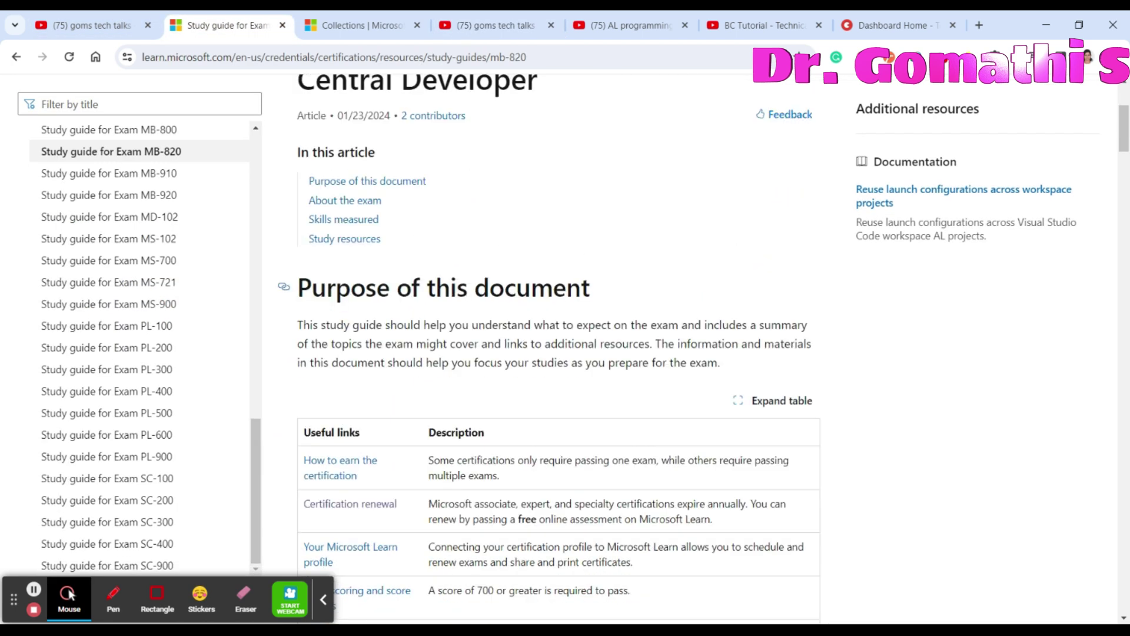
{"action": "scroll", "coordinate": [566, 397], "scroll_direction": "up", "scroll_amount": 5}
{"action": "scroll", "coordinate": [734, 464], "scroll_direction": "down", "scroll_amount": 4}
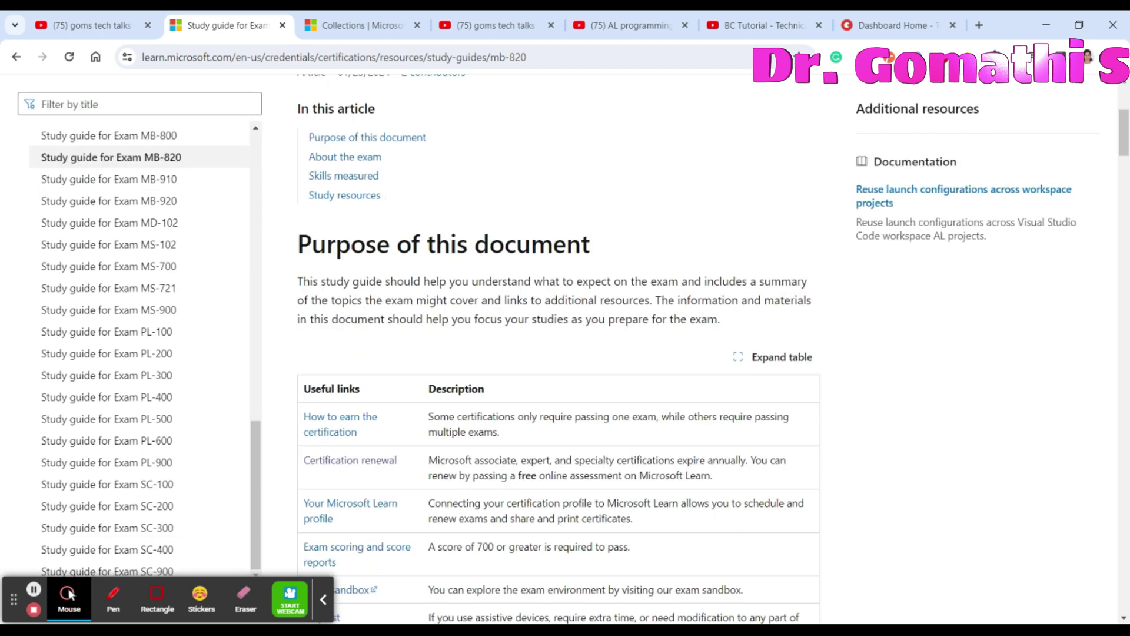
{"action": "scroll", "coordinate": [734, 464], "scroll_direction": "down", "scroll_amount": 3}
{"action": "scroll", "coordinate": [733, 464], "scroll_direction": "down", "scroll_amount": 3}
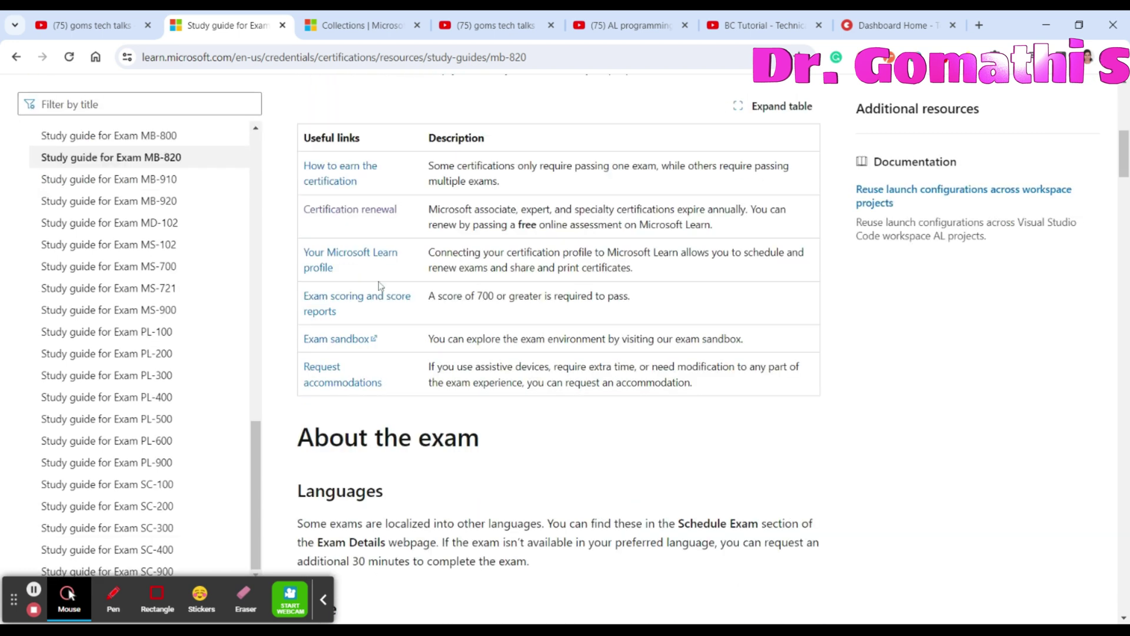
Step: Highlight, then deselect, the one-exam description and the 700 passing score
{"action": "left_click_drag", "start_coordinate": [429, 164], "coordinate": [529, 181]}
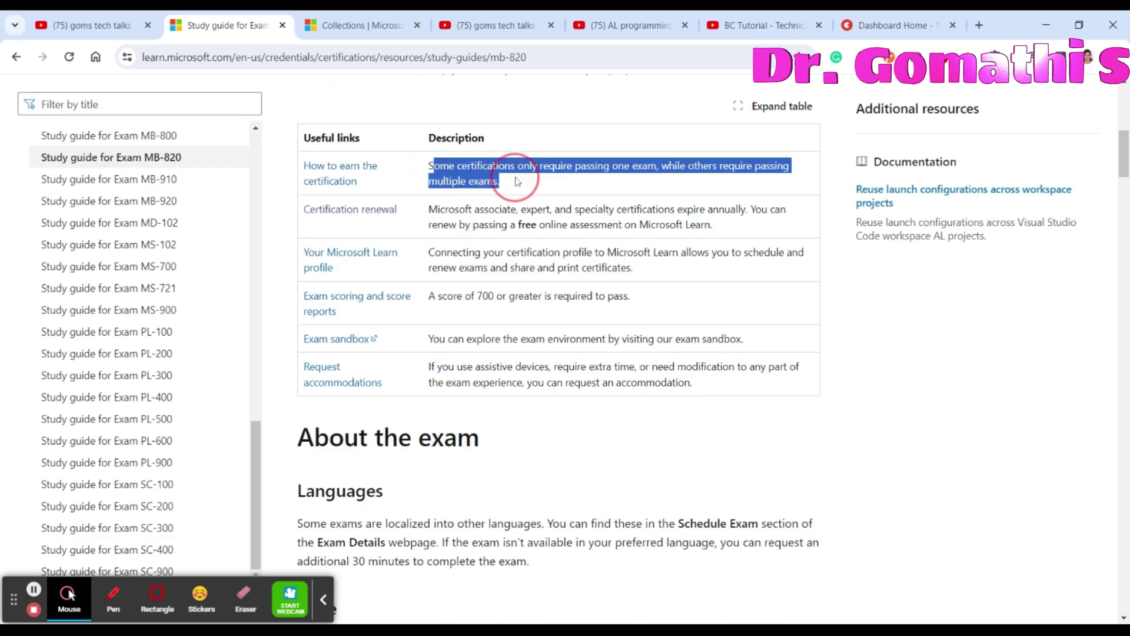
{"action": "left_click", "coordinate": [555, 187]}
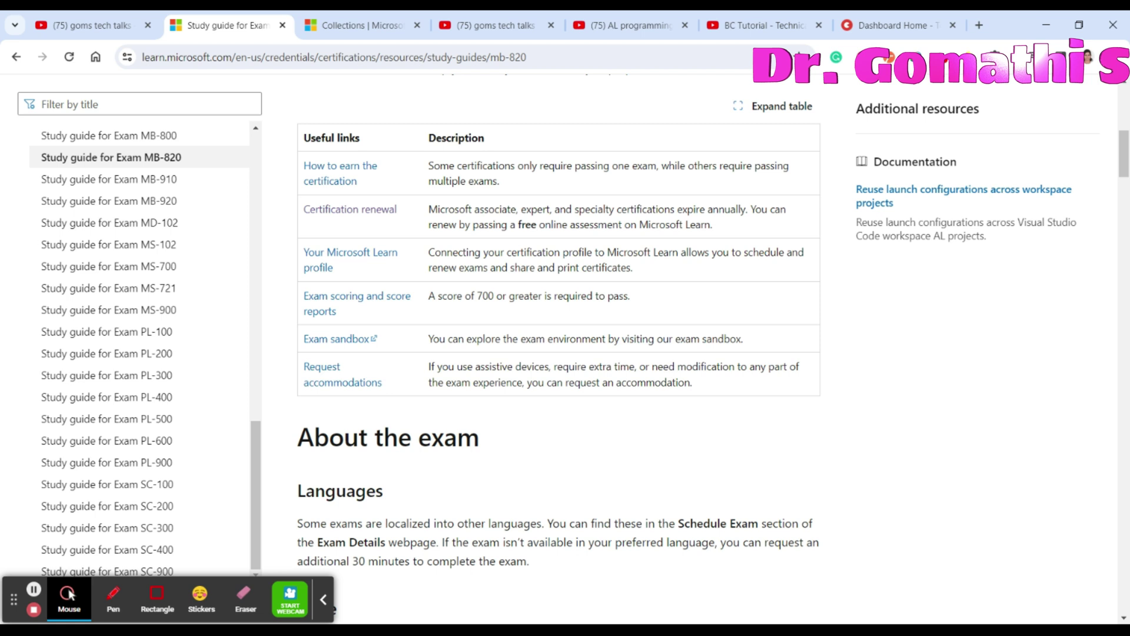
{"action": "double_click", "coordinate": [484, 296]}
{"action": "left_click", "coordinate": [557, 327]}
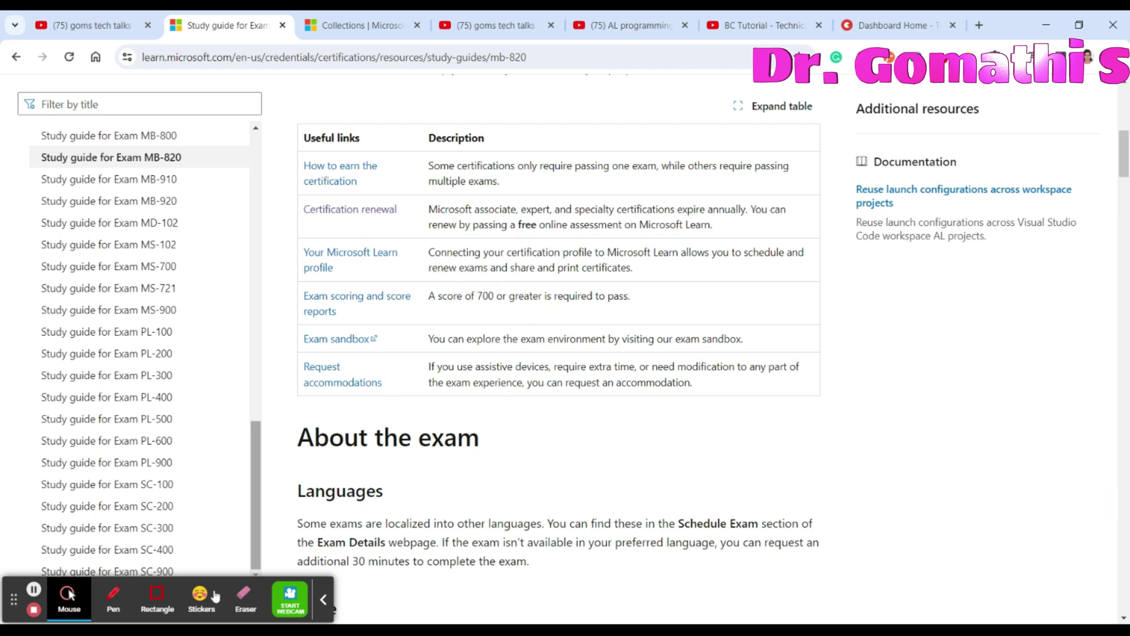
Step: Scribble 1000 in red beside the 700 passing score row
{"action": "left_click", "coordinate": [114, 598]}
{"action": "mouse_move", "coordinate": [684, 292]}
{"action": "left_mouse_down"}
{"action": "mouse_move", "coordinate": [684, 329]}
{"action": "mouse_move", "coordinate": [731, 288]}
{"action": "mouse_move", "coordinate": [732, 307]}
{"action": "mouse_move", "coordinate": [765, 304]}
{"action": "left_mouse_up"}
{"action": "left_click_drag", "start_coordinate": [684, 334], "coordinate": [828, 296]}
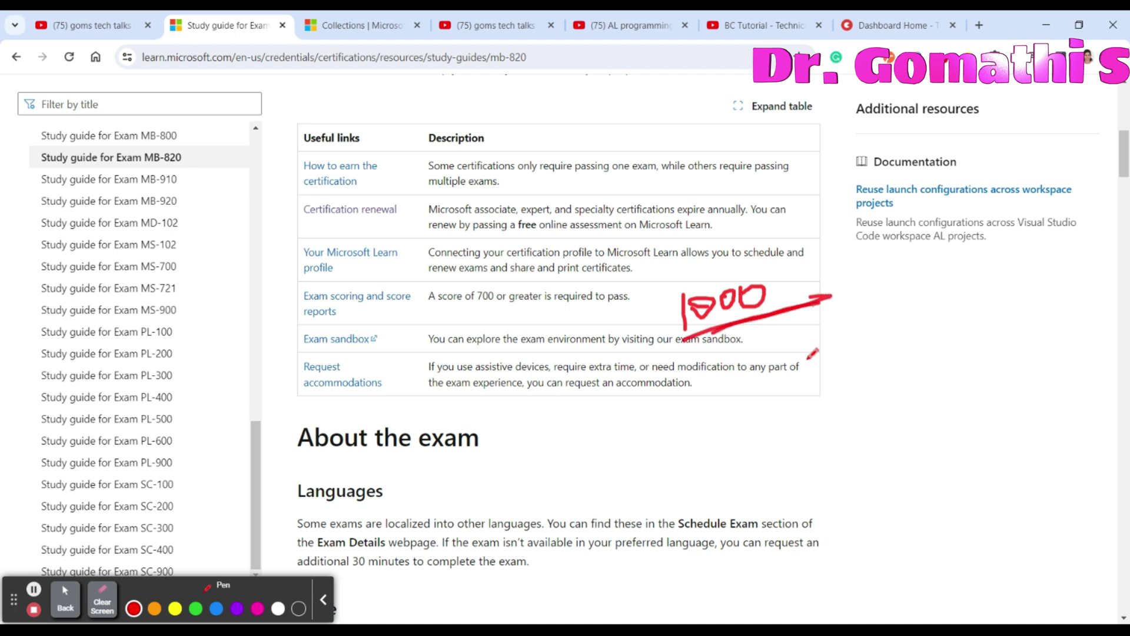
{"action": "scroll", "coordinate": [801, 415], "scroll_direction": "down", "scroll_amount": 3}
{"action": "scroll", "coordinate": [802, 415], "scroll_direction": "down", "scroll_amount": 3}
{"action": "scroll", "coordinate": [801, 415], "scroll_direction": "down", "scroll_amount": 3}
{"action": "scroll", "coordinate": [803, 415], "scroll_direction": "down", "scroll_amount": 2}
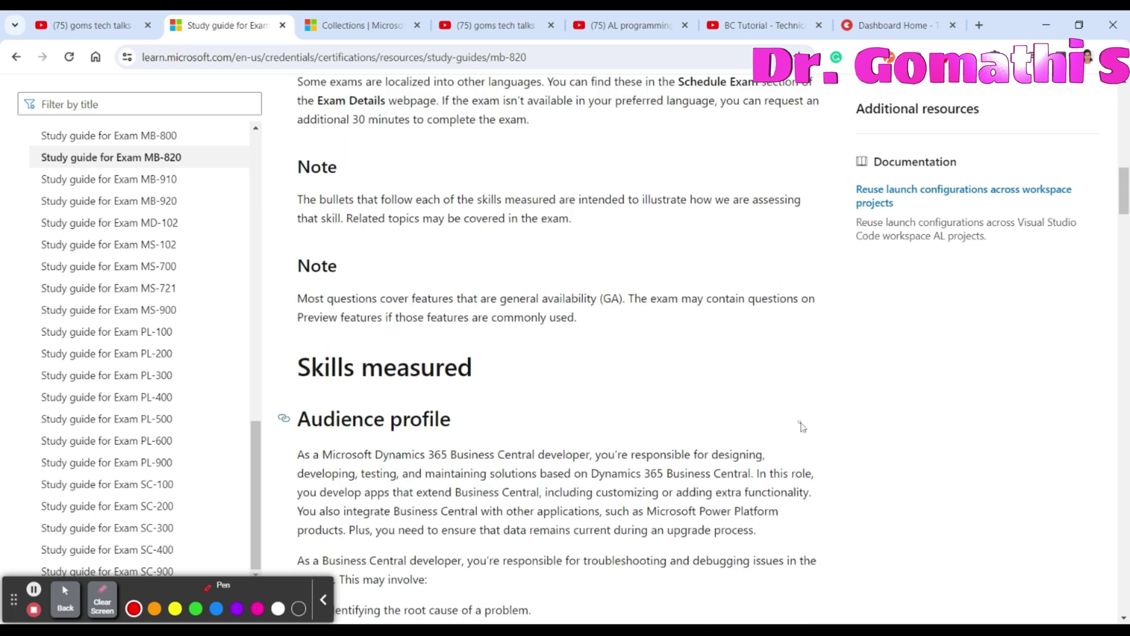
{"action": "scroll", "coordinate": [802, 426], "scroll_direction": "down", "scroll_amount": 3}
{"action": "scroll", "coordinate": [802, 426], "scroll_direction": "down", "scroll_amount": 2}
{"action": "left_click_drag", "start_coordinate": [297, 166], "coordinate": [437, 157]}
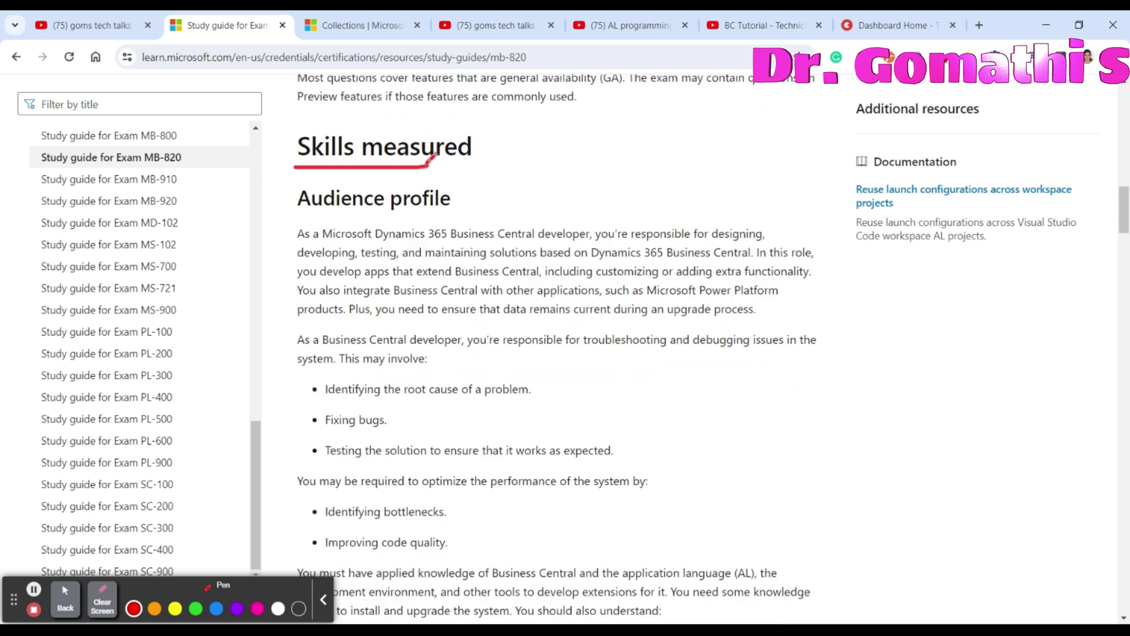
{"action": "scroll", "coordinate": [702, 292], "scroll_direction": "down", "scroll_amount": 2}
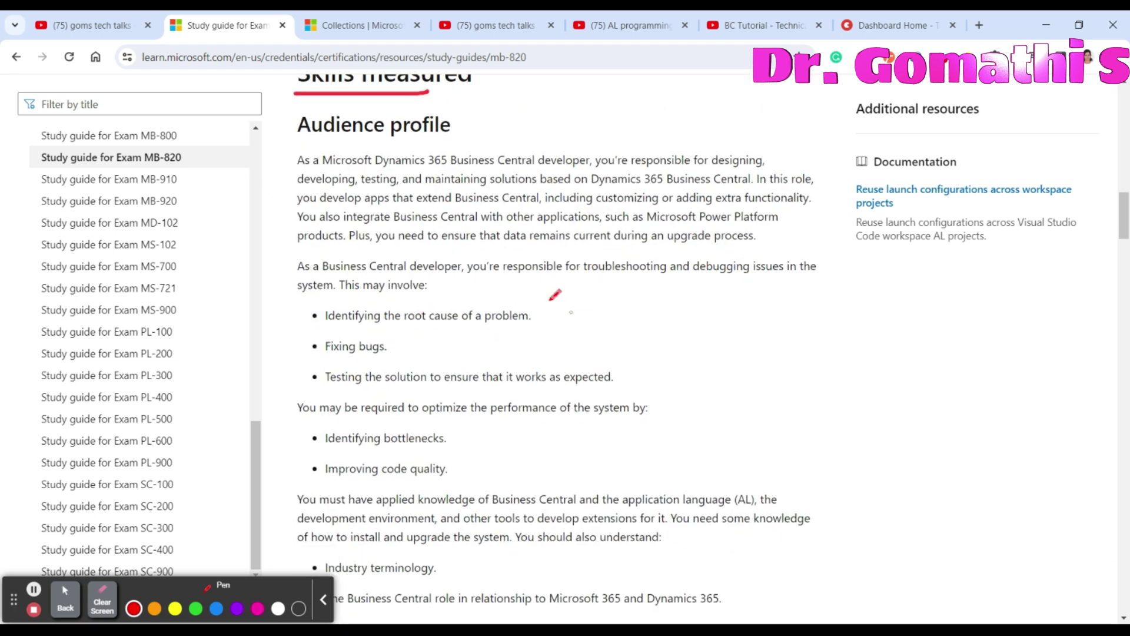
{"action": "mouse_move", "coordinate": [552, 292]}
{"action": "left_mouse_down"}
{"action": "mouse_move", "coordinate": [574, 315]}
{"action": "mouse_move", "coordinate": [557, 362]}
{"action": "left_mouse_up"}
{"action": "scroll", "coordinate": [583, 354], "scroll_direction": "down", "scroll_amount": 2}
{"action": "scroll", "coordinate": [529, 336], "scroll_direction": "down", "scroll_amount": 1}
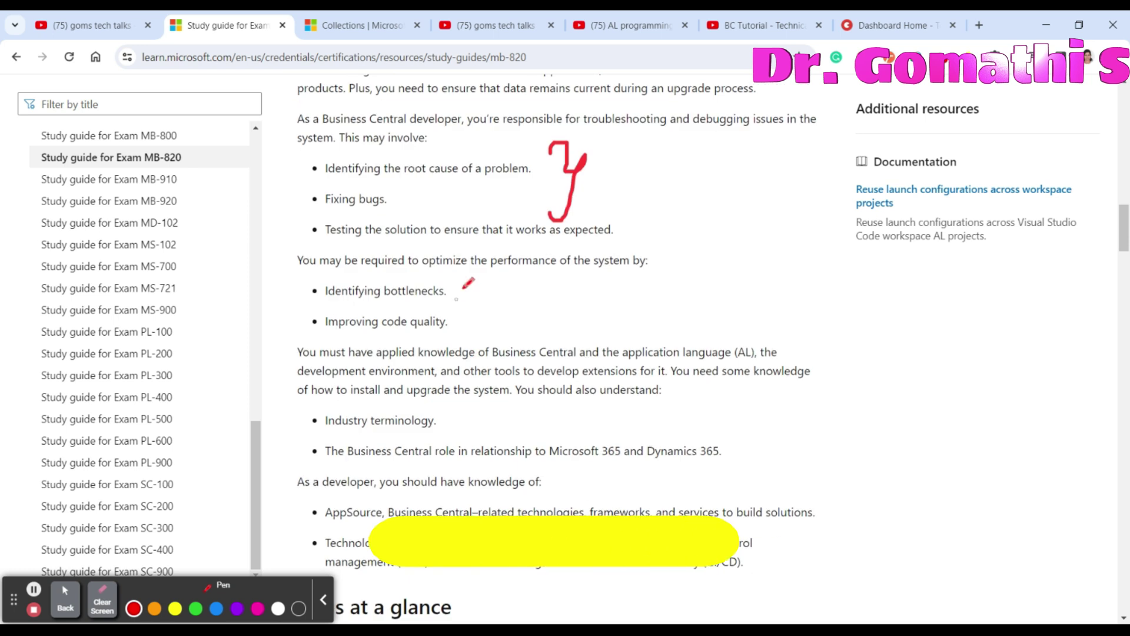
{"action": "mouse_move", "coordinate": [468, 284]}
{"action": "left_mouse_down"}
{"action": "mouse_move", "coordinate": [491, 301]}
{"action": "mouse_move", "coordinate": [474, 344]}
{"action": "left_mouse_up"}
{"action": "scroll", "coordinate": [575, 336], "scroll_direction": "down", "scroll_amount": 2}
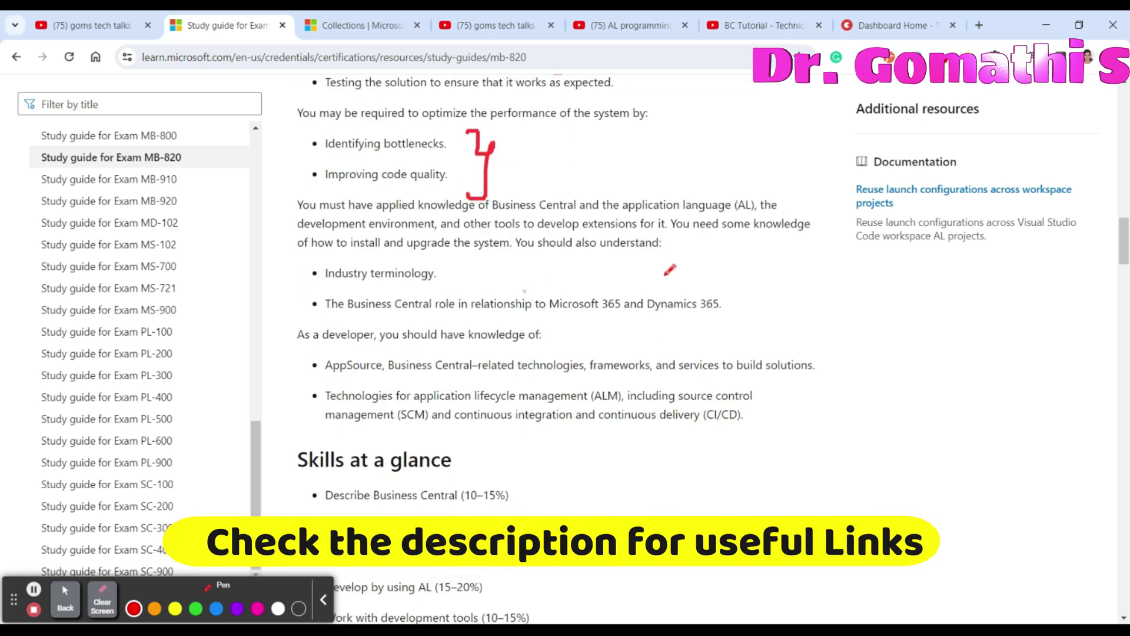
{"action": "mouse_move", "coordinate": [720, 252]}
{"action": "left_mouse_down"}
{"action": "mouse_move", "coordinate": [743, 264]}
{"action": "mouse_move", "coordinate": [724, 319]}
{"action": "left_mouse_up"}
{"action": "scroll", "coordinate": [742, 309], "scroll_direction": "down", "scroll_amount": 4}
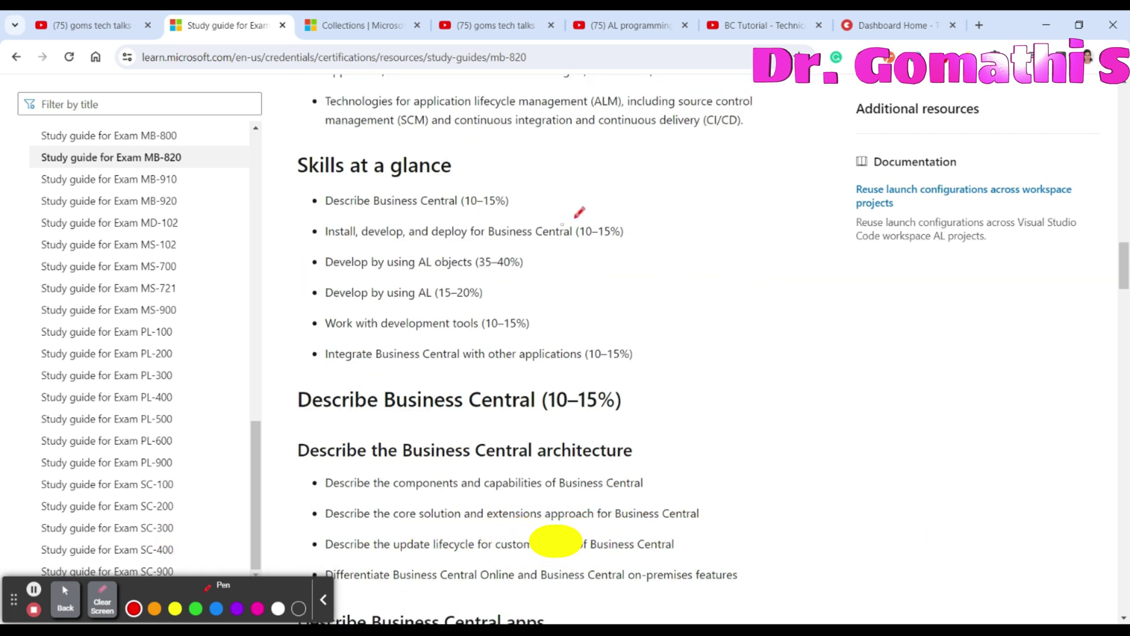
Step: Bracket Skills at a glance and underline the Business Central architecture topics in red
{"action": "mouse_move", "coordinate": [589, 155]}
{"action": "left_mouse_down"}
{"action": "mouse_move", "coordinate": [645, 142]}
{"action": "mouse_move", "coordinate": [680, 199]}
{"action": "mouse_move", "coordinate": [620, 370]}
{"action": "left_mouse_up"}
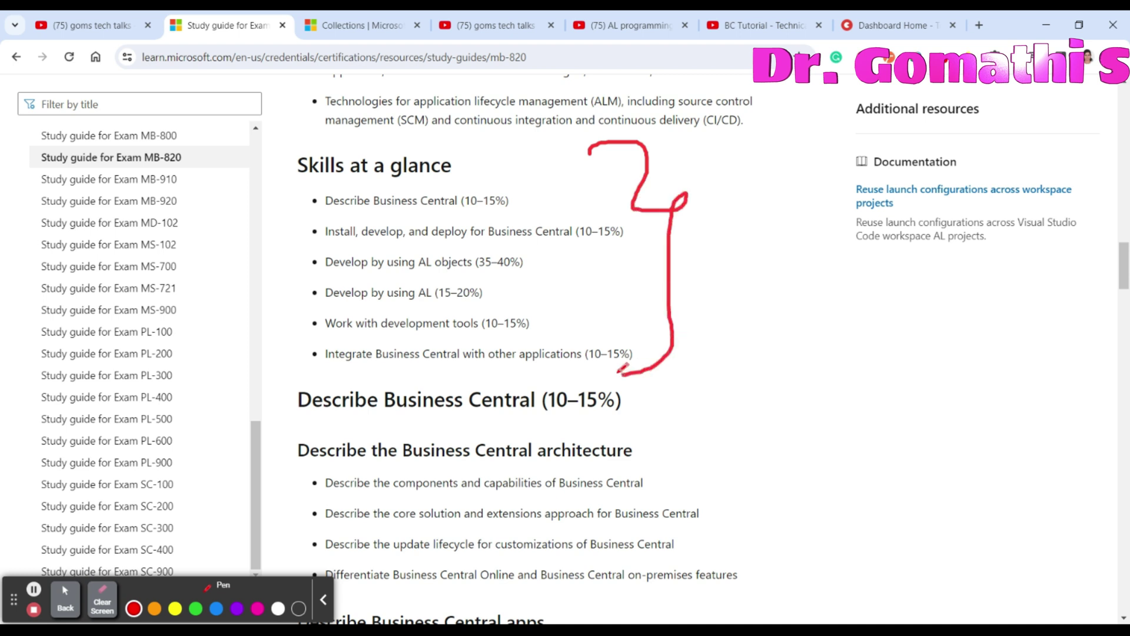
{"action": "left_click_drag", "start_coordinate": [320, 215], "coordinate": [495, 214]}
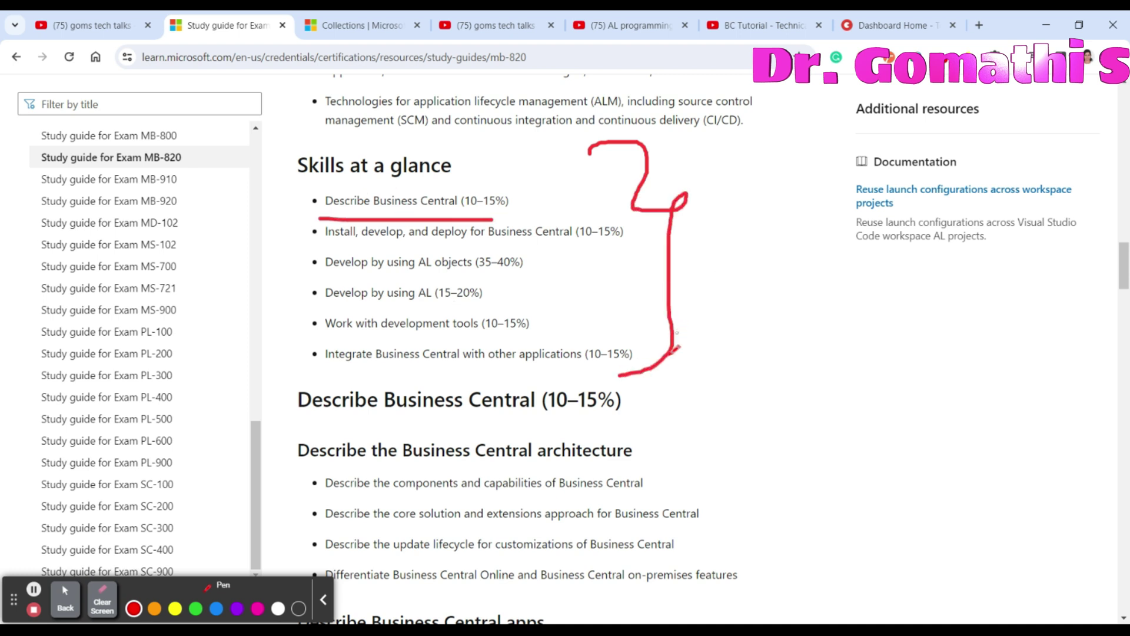
{"action": "scroll", "coordinate": [679, 347], "scroll_direction": "down", "scroll_amount": 3}
{"action": "scroll", "coordinate": [671, 363], "scroll_direction": "up", "scroll_amount": 1}
{"action": "scroll", "coordinate": [669, 364], "scroll_direction": "up", "scroll_amount": 2}
{"action": "left_click_drag", "start_coordinate": [304, 418], "coordinate": [622, 416]}
{"action": "scroll", "coordinate": [711, 405], "scroll_direction": "down", "scroll_amount": 2}
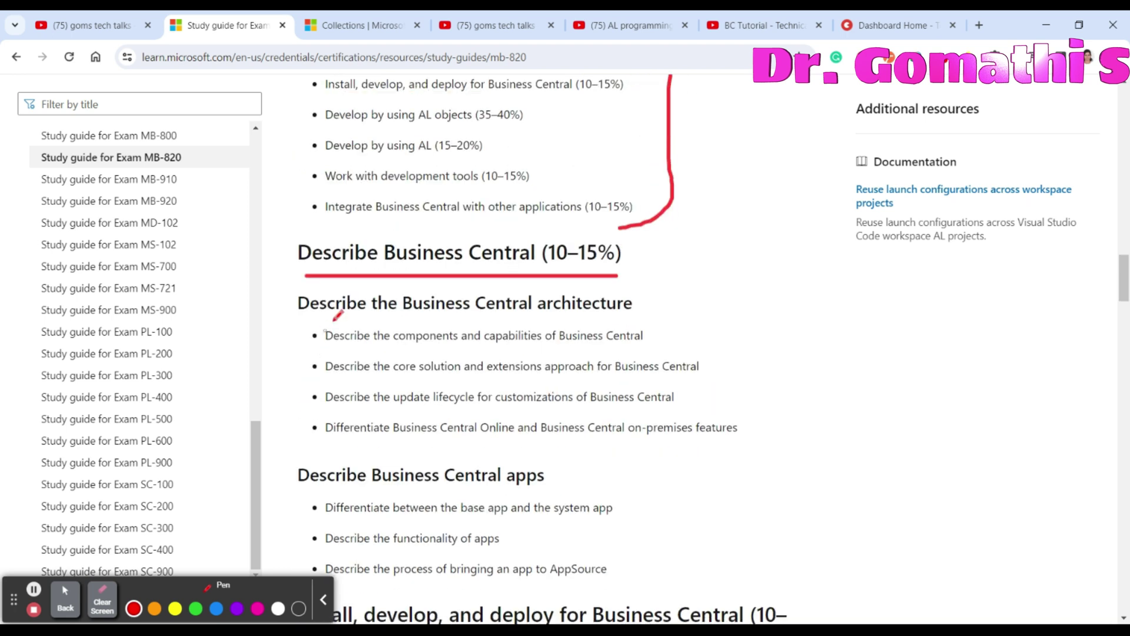
{"action": "left_click_drag", "start_coordinate": [334, 321], "coordinate": [606, 316]}
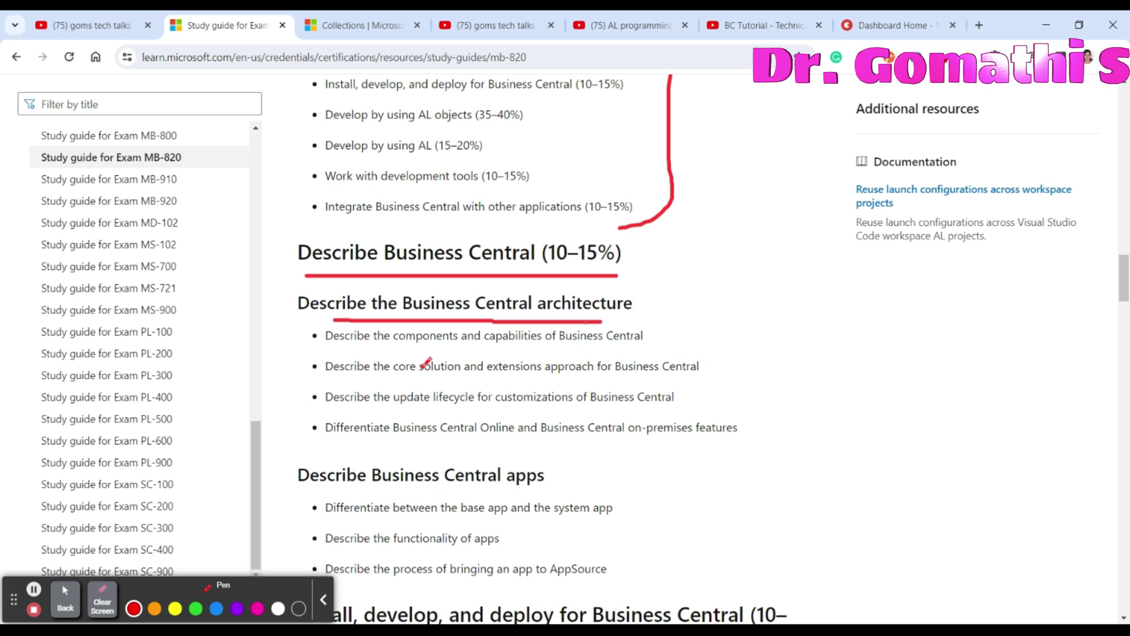
{"action": "left_click_drag", "start_coordinate": [348, 348], "coordinate": [549, 350]}
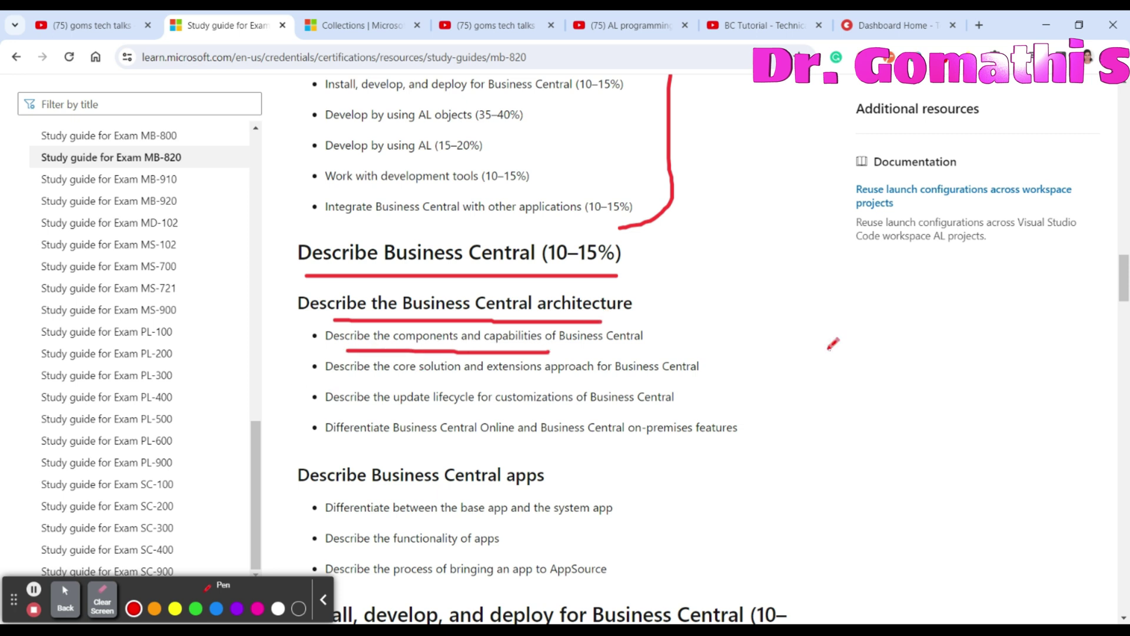
{"action": "left_click_drag", "start_coordinate": [377, 380], "coordinate": [540, 369]}
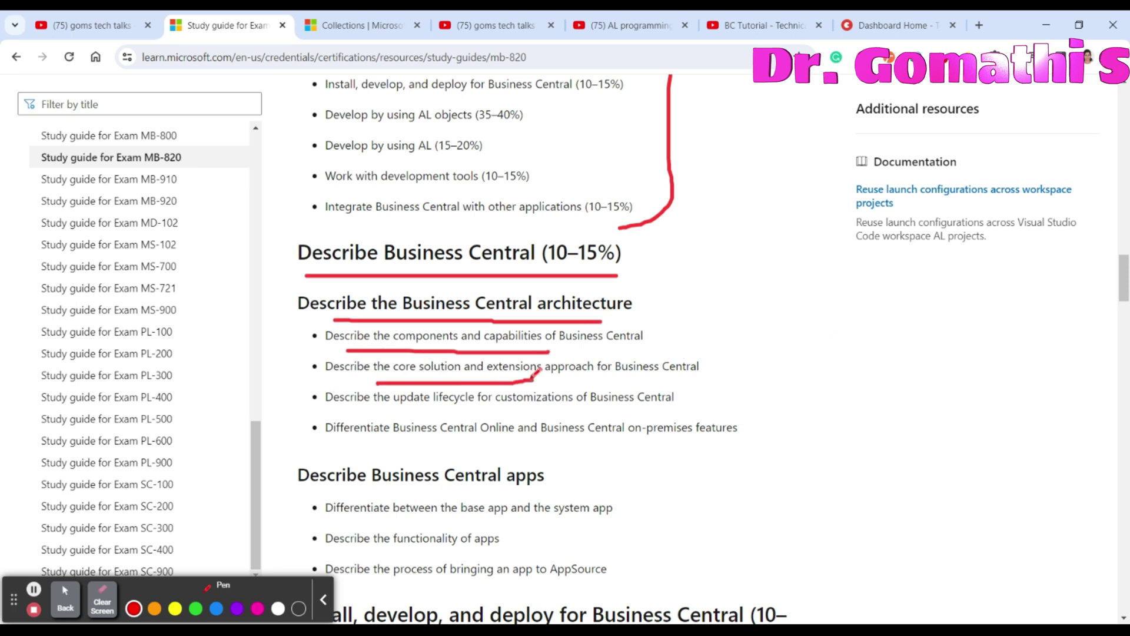
{"action": "scroll", "coordinate": [634, 417], "scroll_direction": "down", "scroll_amount": 2}
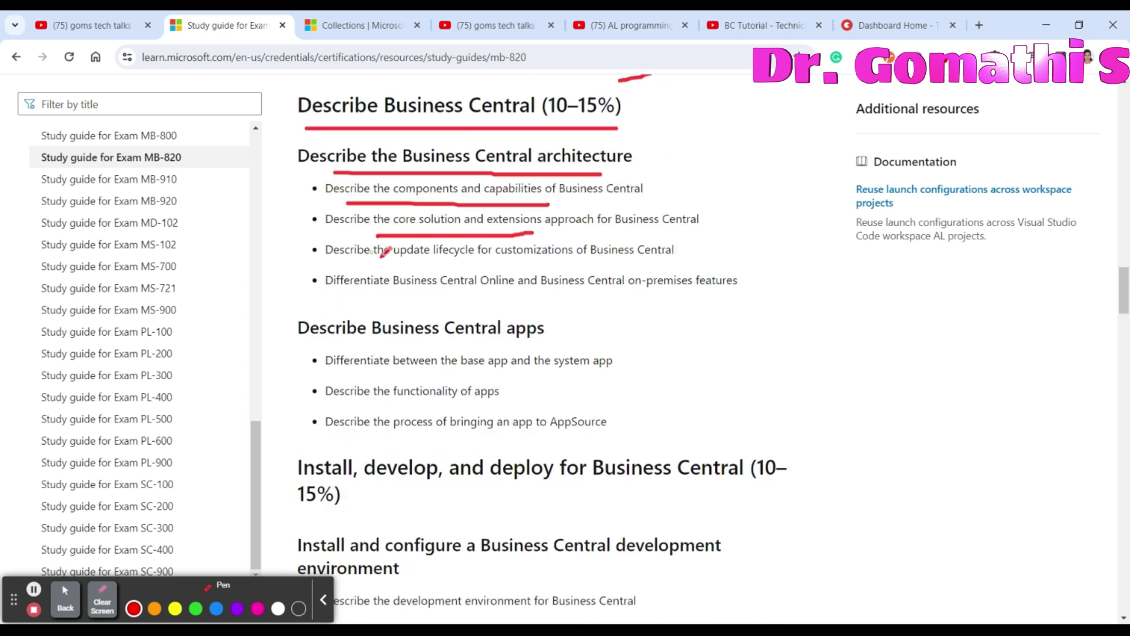
{"action": "left_click_drag", "start_coordinate": [382, 262], "coordinate": [559, 262]}
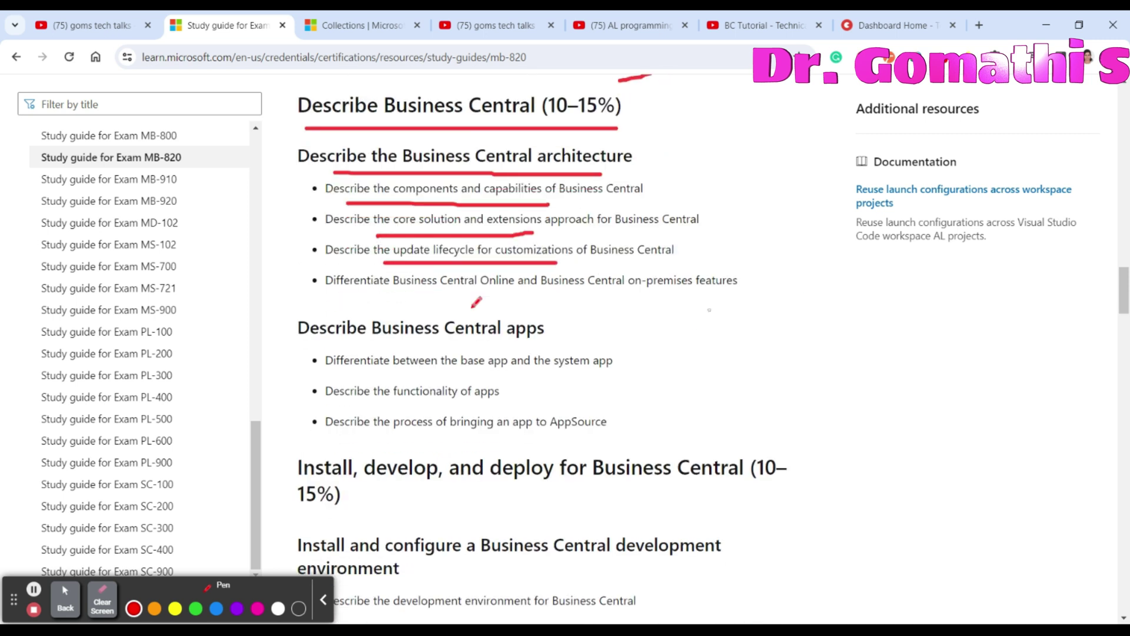
Step: Underline the online versus on-premises, apps, install-develop-deploy and AL objects headings
{"action": "left_click_drag", "start_coordinate": [414, 295], "coordinate": [685, 290]}
{"action": "scroll", "coordinate": [673, 395], "scroll_direction": "down", "scroll_amount": 2}
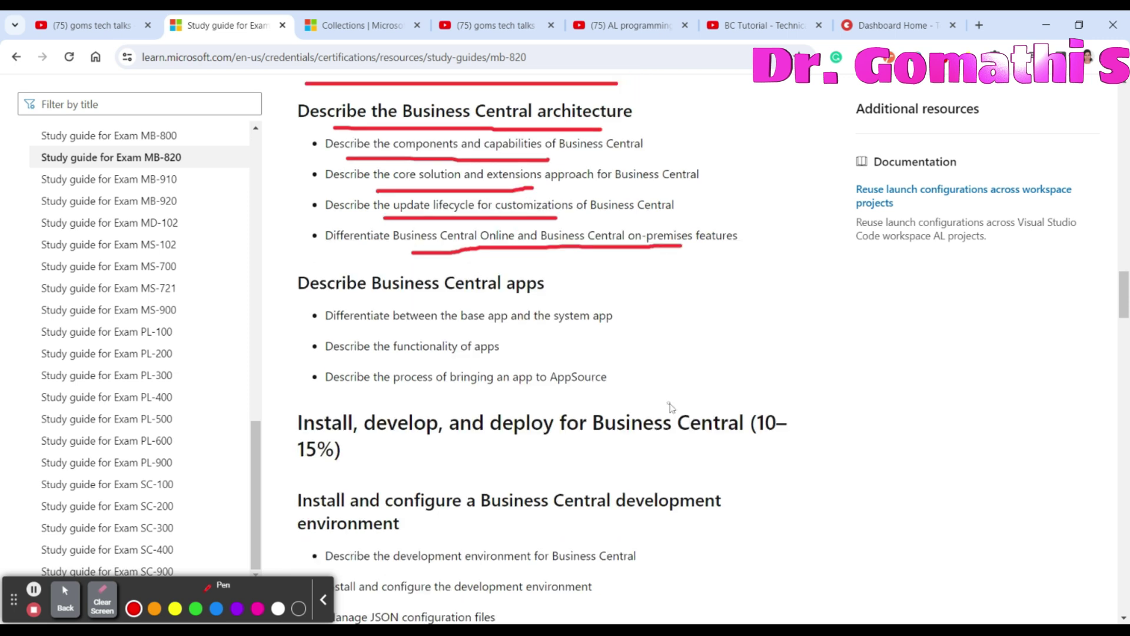
{"action": "scroll", "coordinate": [530, 354], "scroll_direction": "down", "scroll_amount": 2}
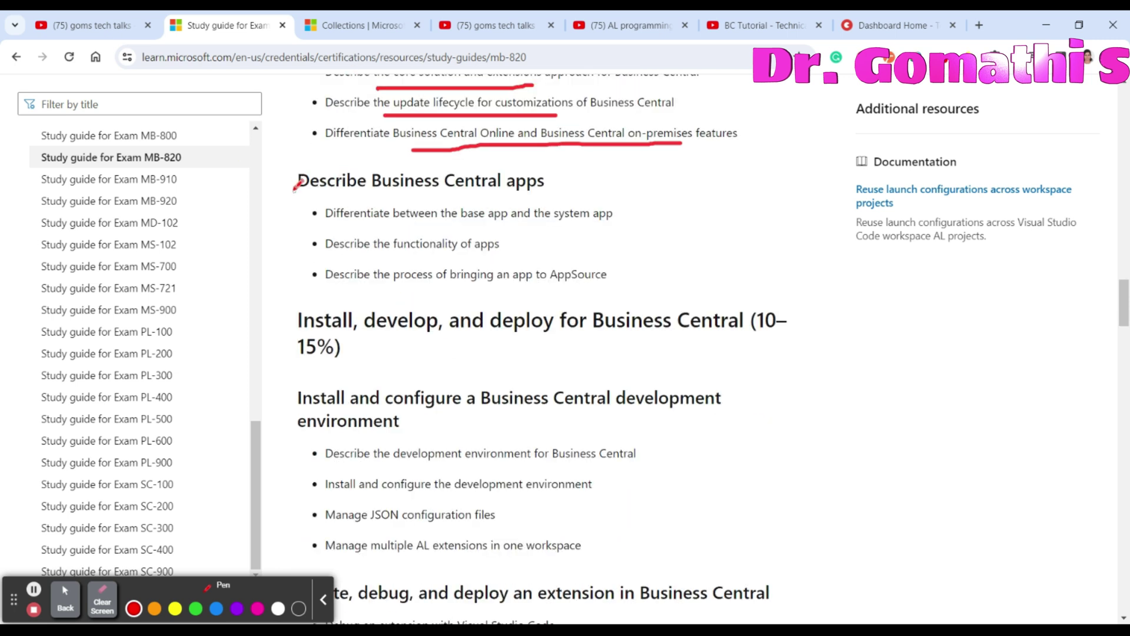
{"action": "left_click_drag", "start_coordinate": [296, 189], "coordinate": [500, 192]}
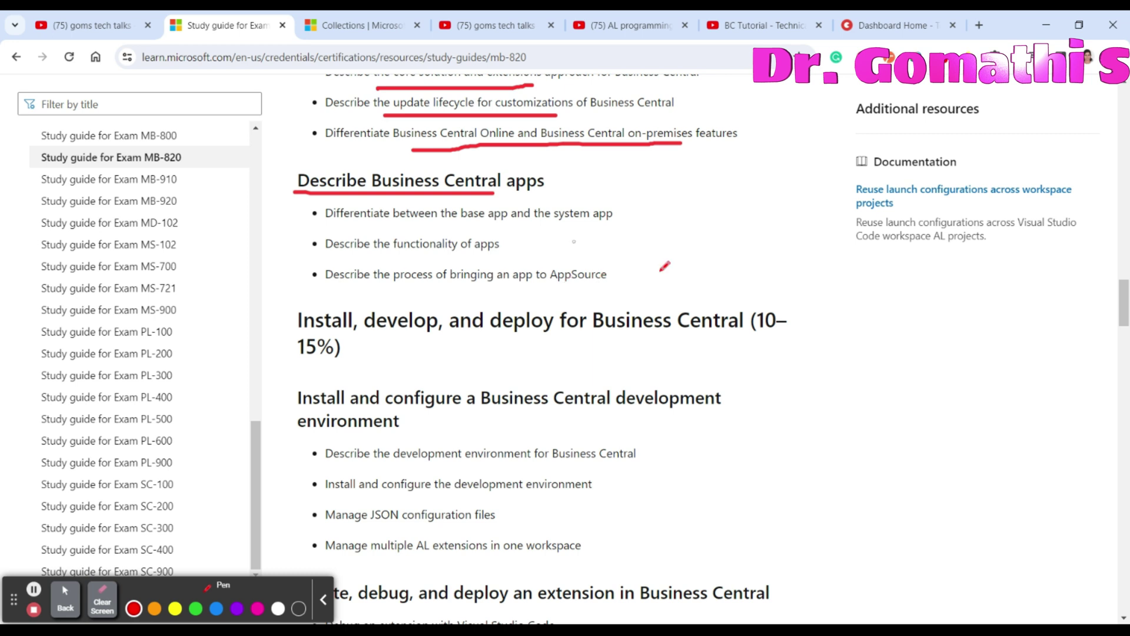
{"action": "scroll", "coordinate": [664, 267], "scroll_direction": "up", "scroll_amount": 3}
{"action": "mouse_move", "coordinate": [307, 196]}
{"action": "left_mouse_down"}
{"action": "mouse_move", "coordinate": [839, 502]}
{"action": "mouse_move", "coordinate": [543, 192]}
{"action": "left_mouse_up"}
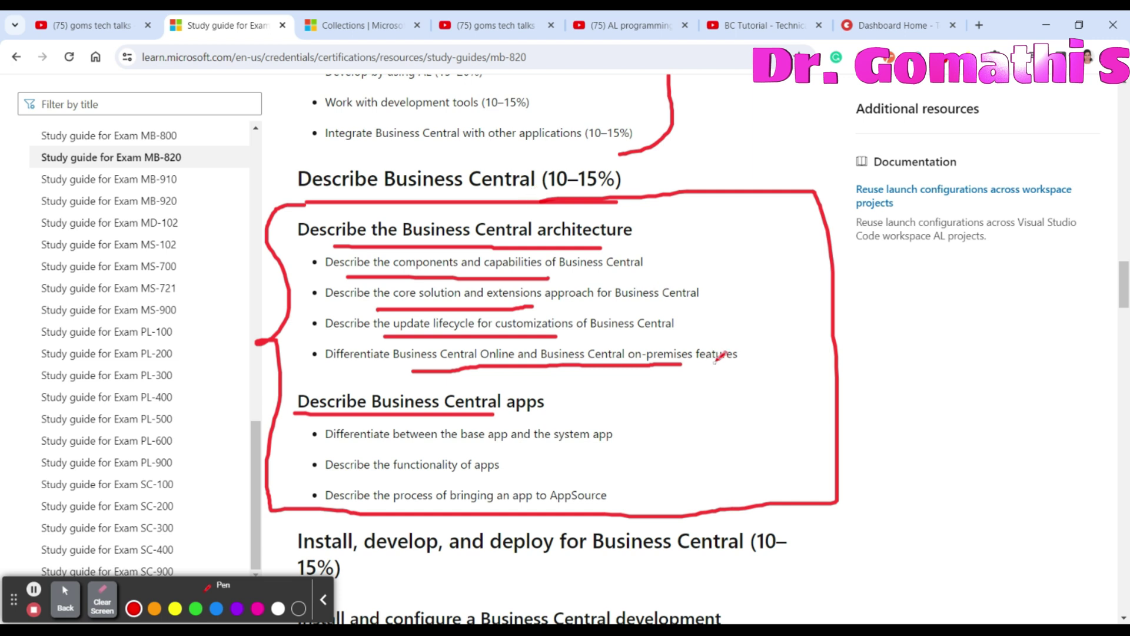
{"action": "scroll", "coordinate": [680, 327], "scroll_direction": "down", "scroll_amount": 4}
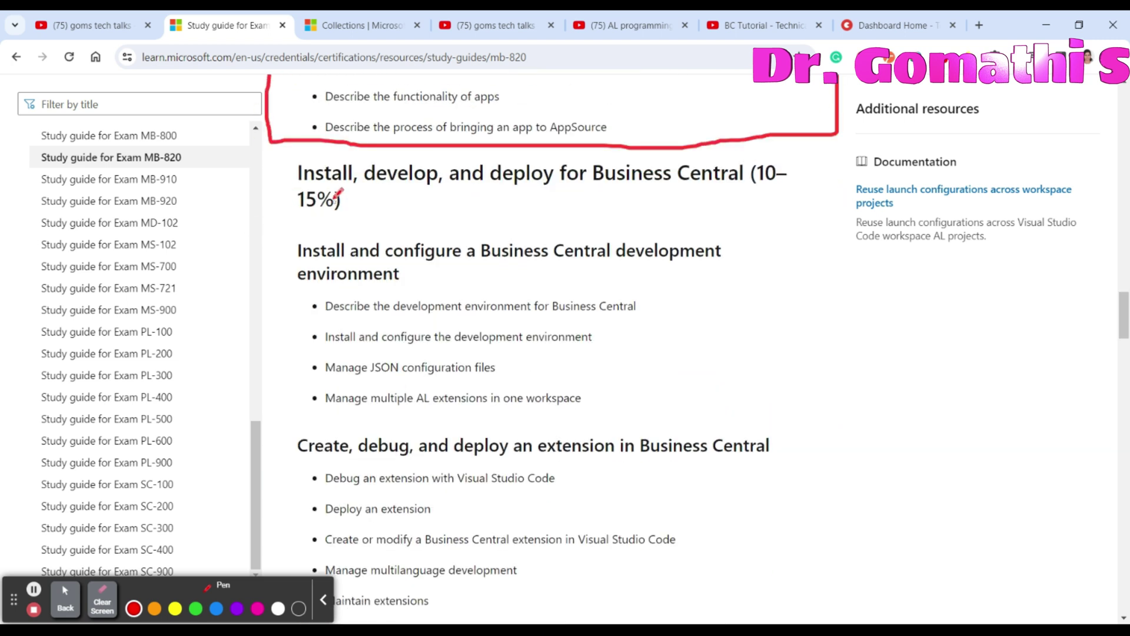
{"action": "left_click_drag", "start_coordinate": [338, 197], "coordinate": [714, 193]}
{"action": "left_click_drag", "start_coordinate": [270, 221], "coordinate": [367, 221]}
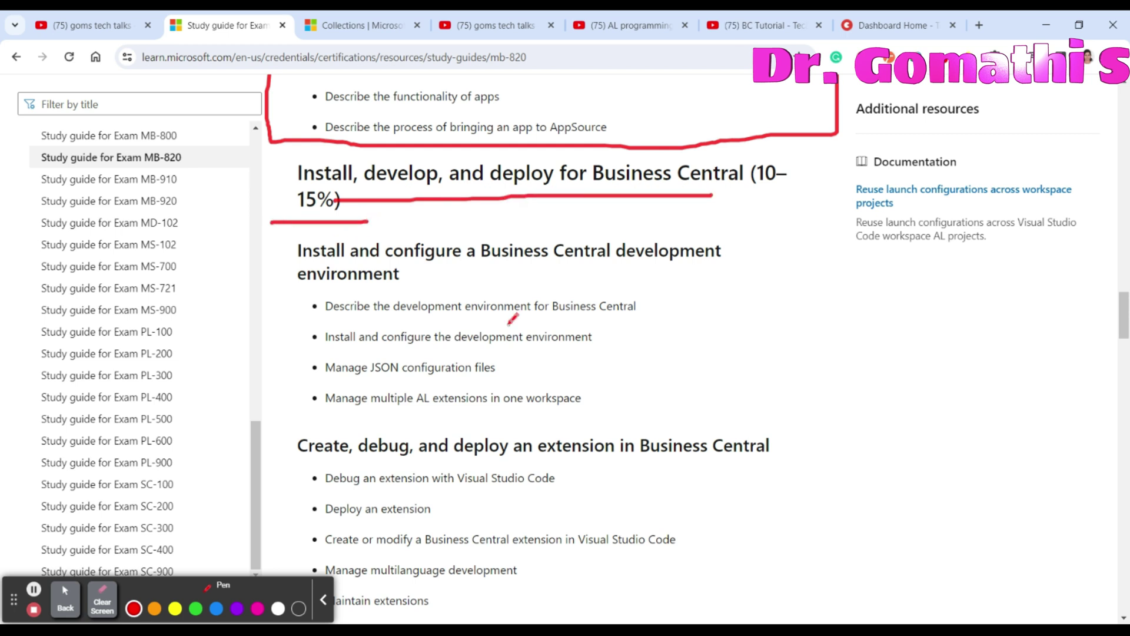
{"action": "scroll", "coordinate": [511, 320], "scroll_direction": "down", "scroll_amount": 2}
{"action": "left_click_drag", "start_coordinate": [753, 96], "coordinate": [815, 219]}
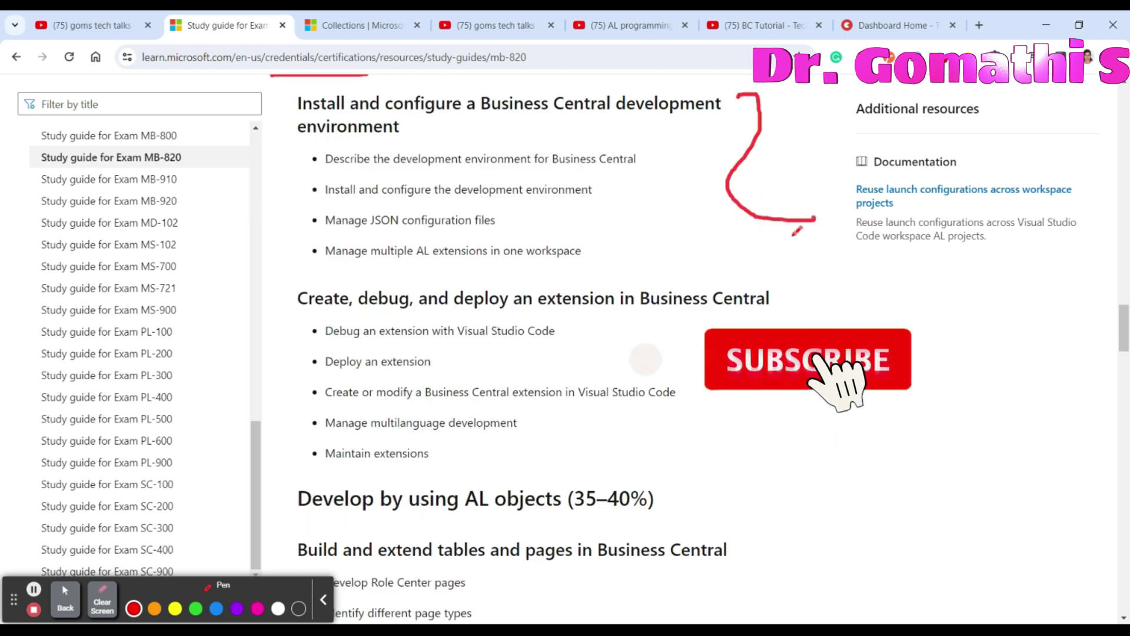
{"action": "scroll", "coordinate": [646, 360], "scroll_direction": "up", "scroll_amount": 3}
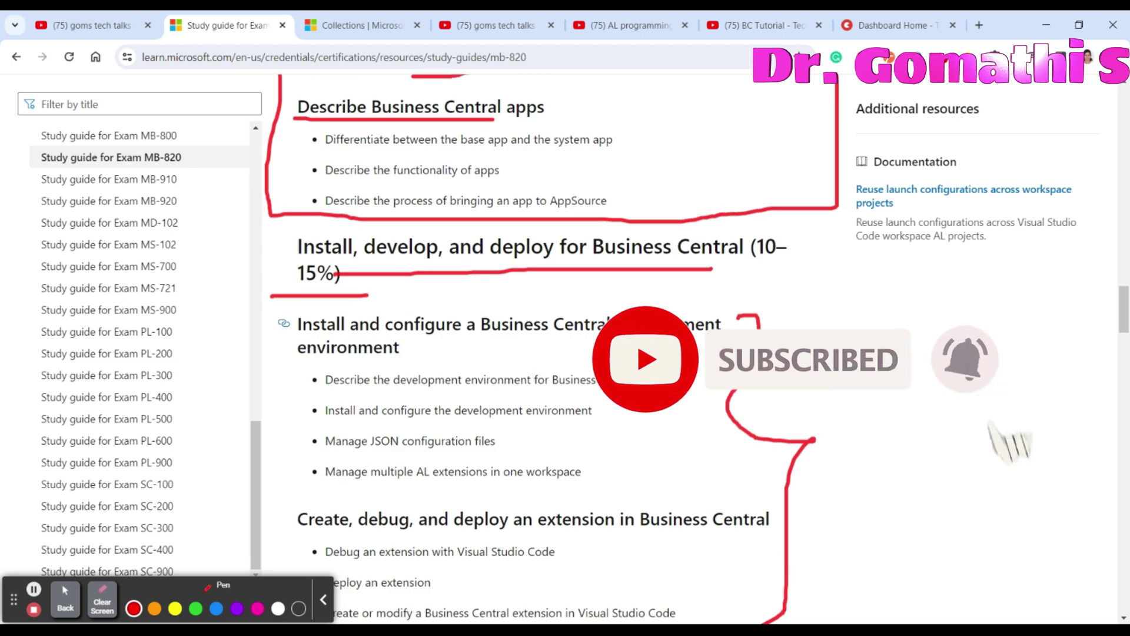
{"action": "scroll", "coordinate": [565, 353], "scroll_direction": "down", "scroll_amount": 5}
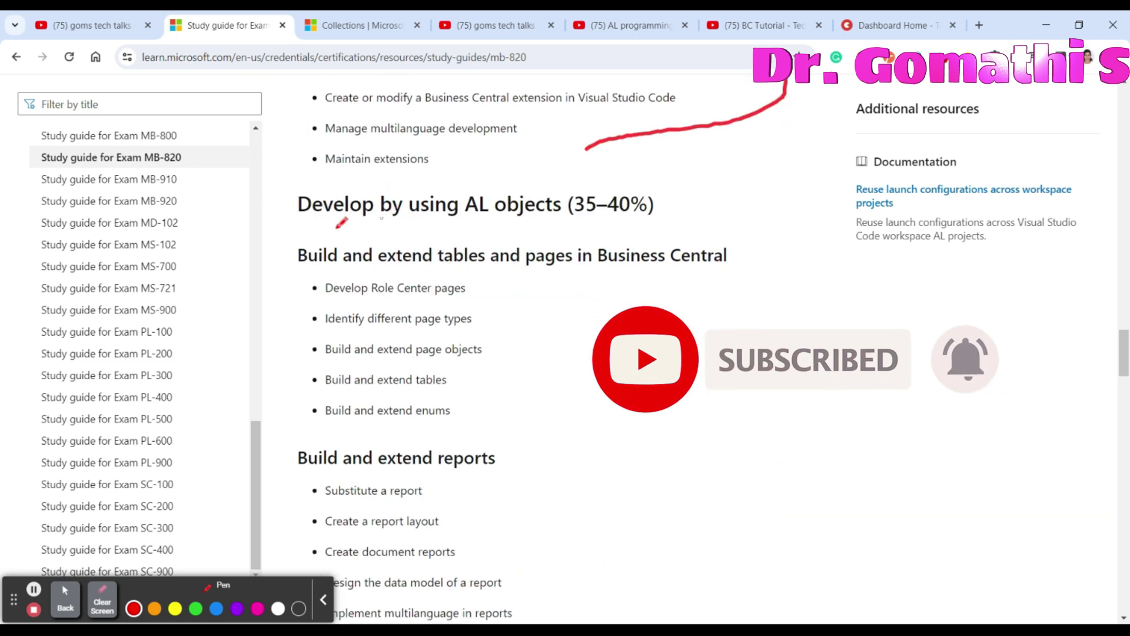
{"action": "left_click_drag", "start_coordinate": [314, 228], "coordinate": [548, 231]}
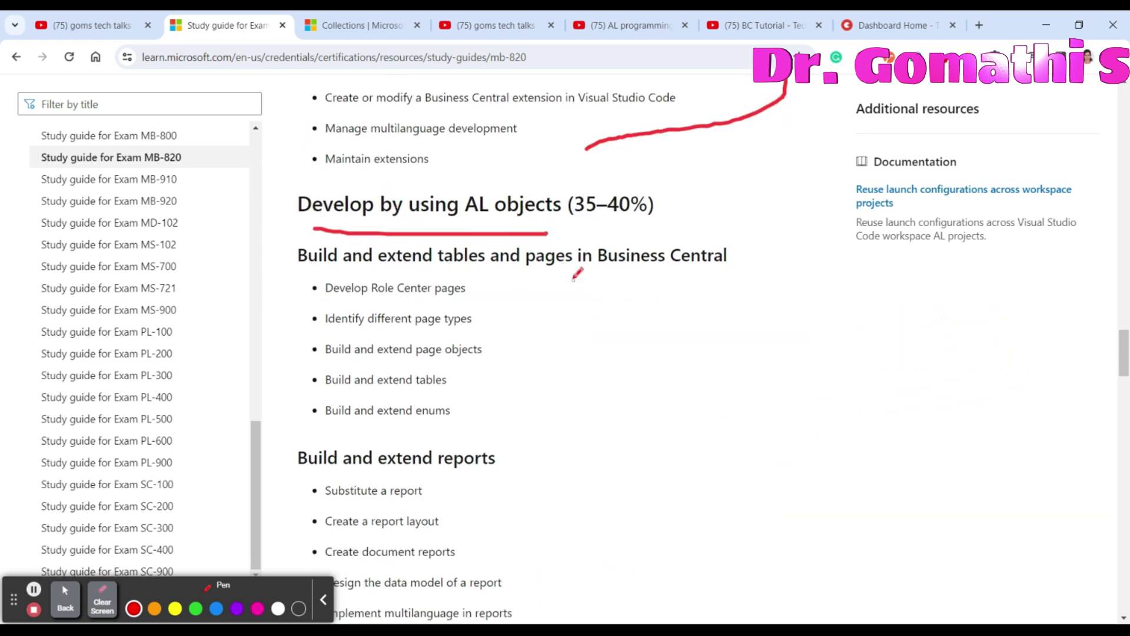
{"action": "scroll", "coordinate": [378, 281], "scroll_direction": "down", "scroll_amount": 2}
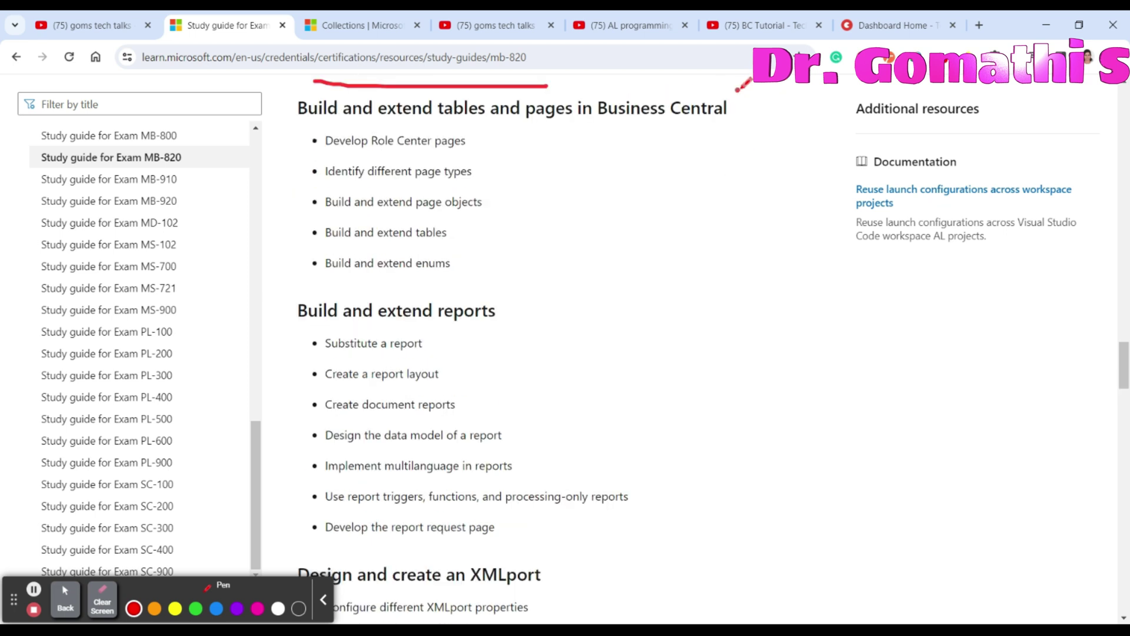
{"action": "mouse_move", "coordinate": [742, 88]}
{"action": "left_mouse_down"}
{"action": "mouse_move", "coordinate": [733, 482]}
{"action": "mouse_move", "coordinate": [625, 540]}
{"action": "left_mouse_up"}
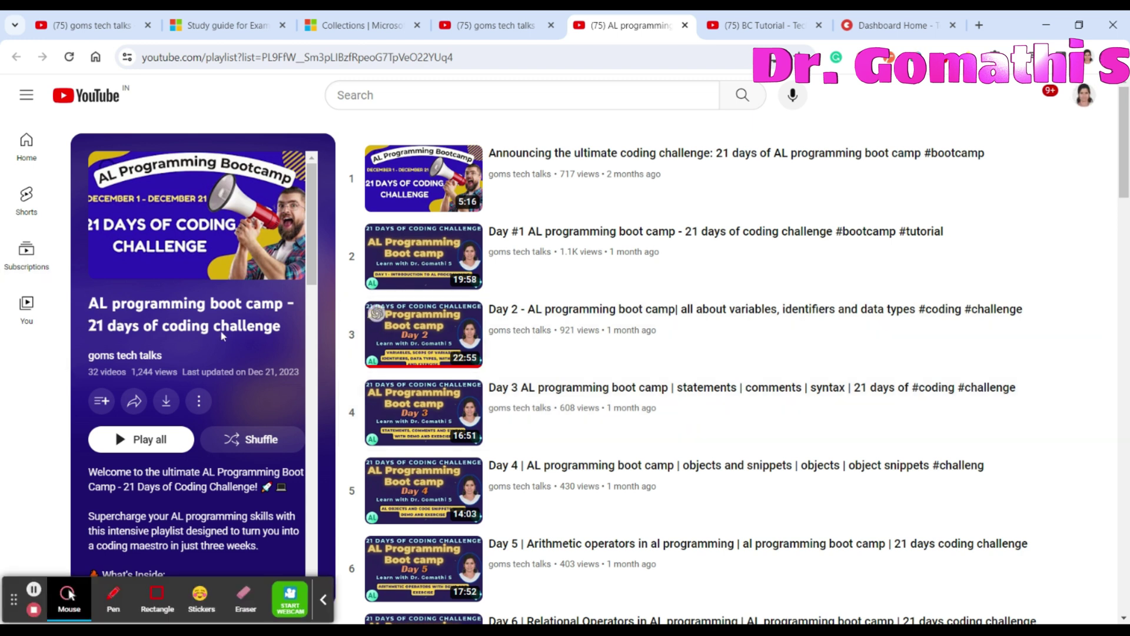
Step: Bring the MB-820 study guide tab back to the front
{"action": "left_click", "coordinate": [230, 25]}
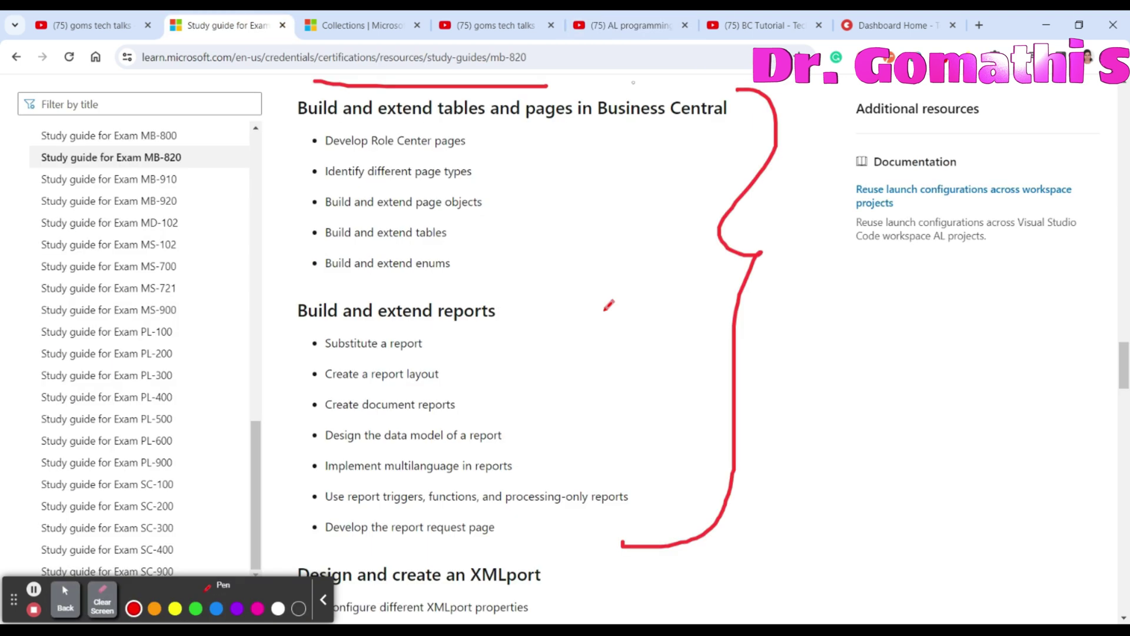
{"action": "scroll", "coordinate": [606, 309], "scroll_direction": "down", "scroll_amount": 3}
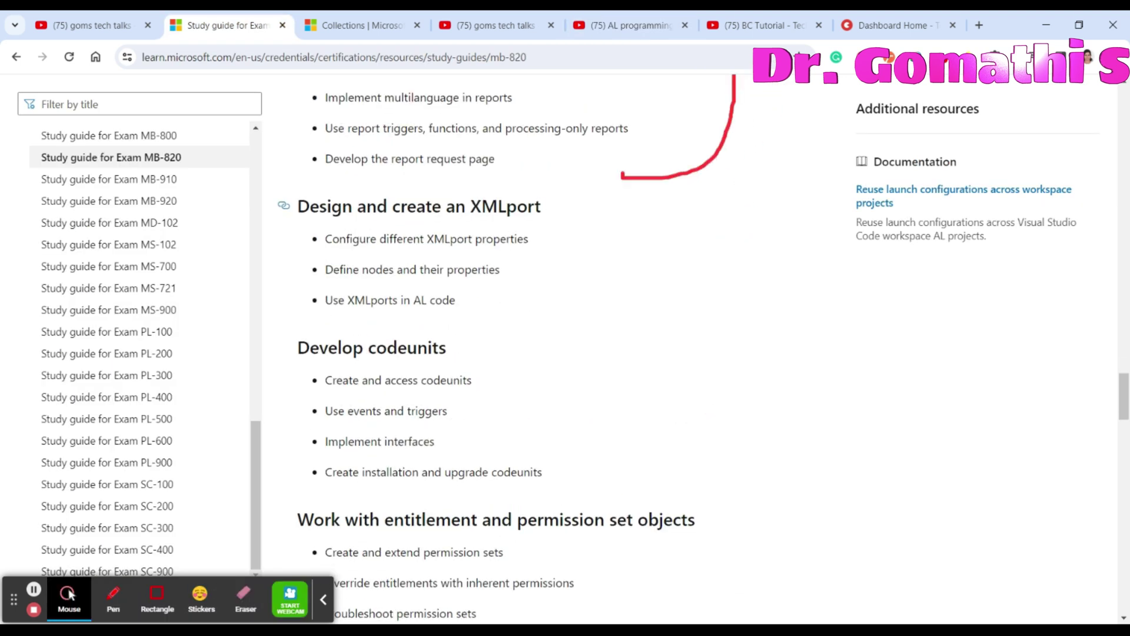
{"action": "scroll", "coordinate": [569, 400], "scroll_direction": "down", "scroll_amount": 2}
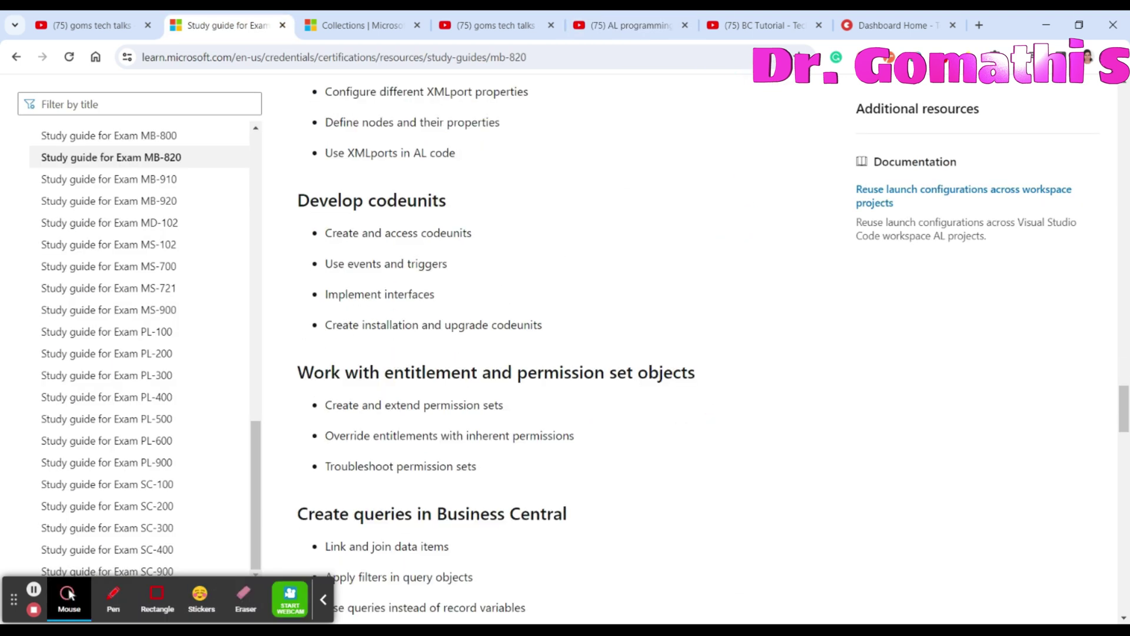
{"action": "scroll", "coordinate": [644, 442], "scroll_direction": "down", "scroll_amount": 3}
{"action": "scroll", "coordinate": [597, 407], "scroll_direction": "down", "scroll_amount": 2}
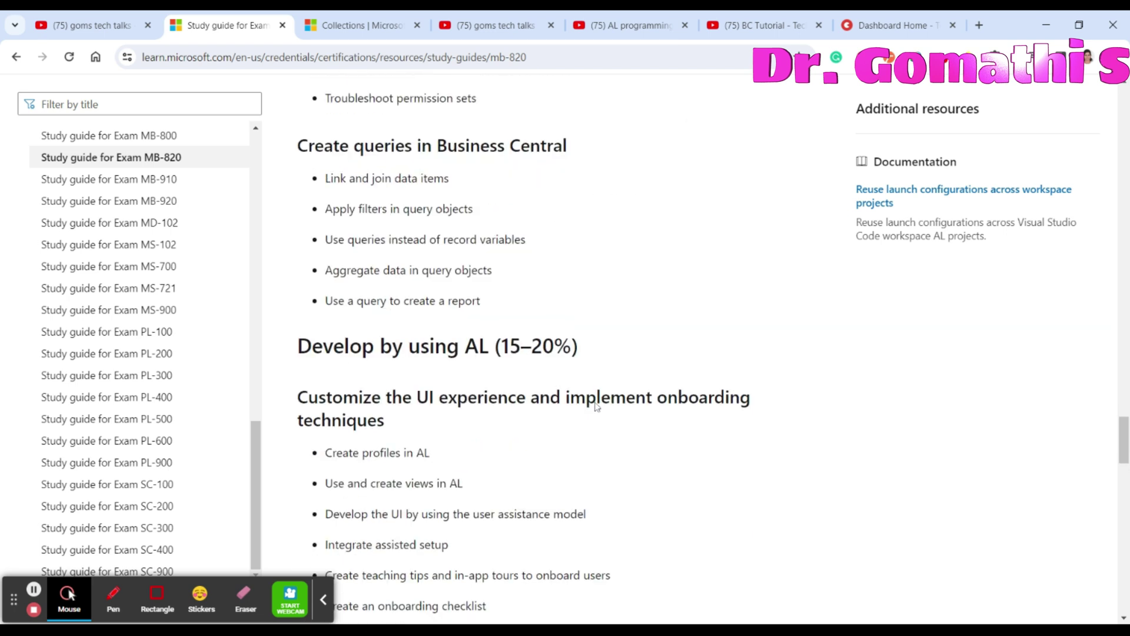
{"action": "scroll", "coordinate": [529, 377], "scroll_direction": "down", "scroll_amount": 2}
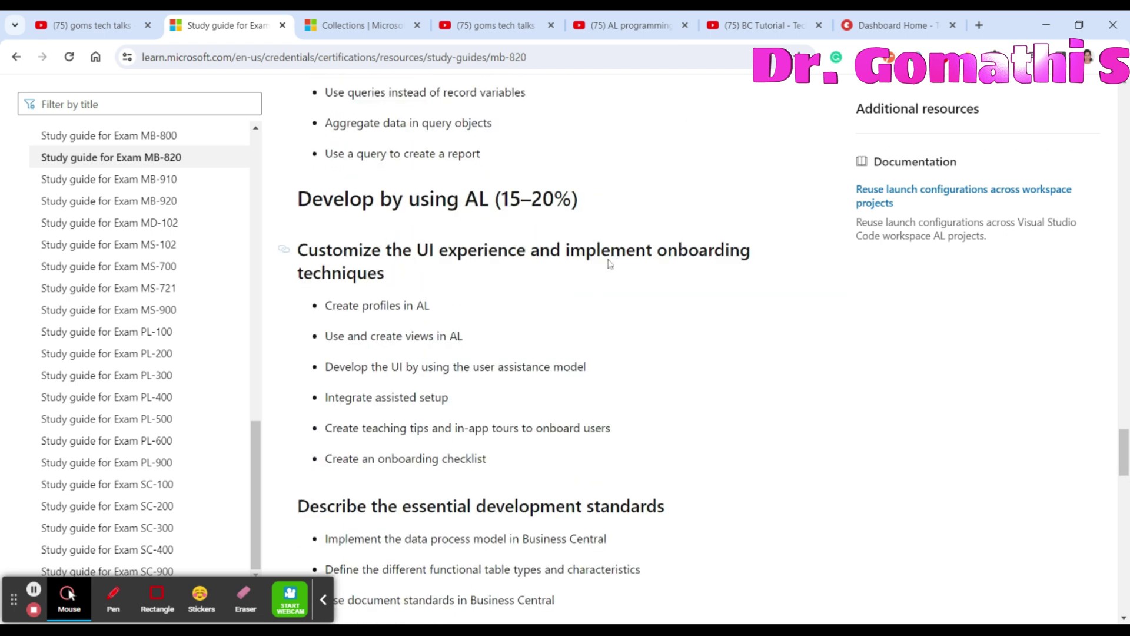
{"action": "scroll", "coordinate": [629, 309], "scroll_direction": "down", "scroll_amount": 4}
{"action": "scroll", "coordinate": [629, 309], "scroll_direction": "down", "scroll_amount": 3}
{"action": "scroll", "coordinate": [628, 309], "scroll_direction": "down", "scroll_amount": 3}
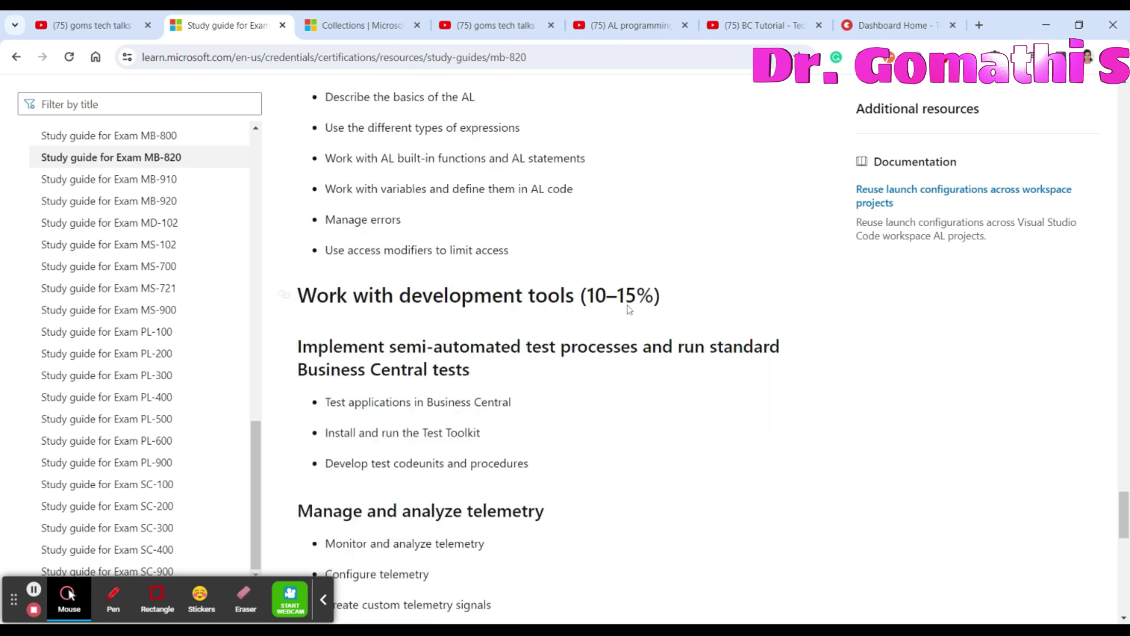
{"action": "scroll", "coordinate": [629, 309], "scroll_direction": "down", "scroll_amount": 2}
{"action": "left_click_drag", "start_coordinate": [354, 221], "coordinate": [660, 221]}
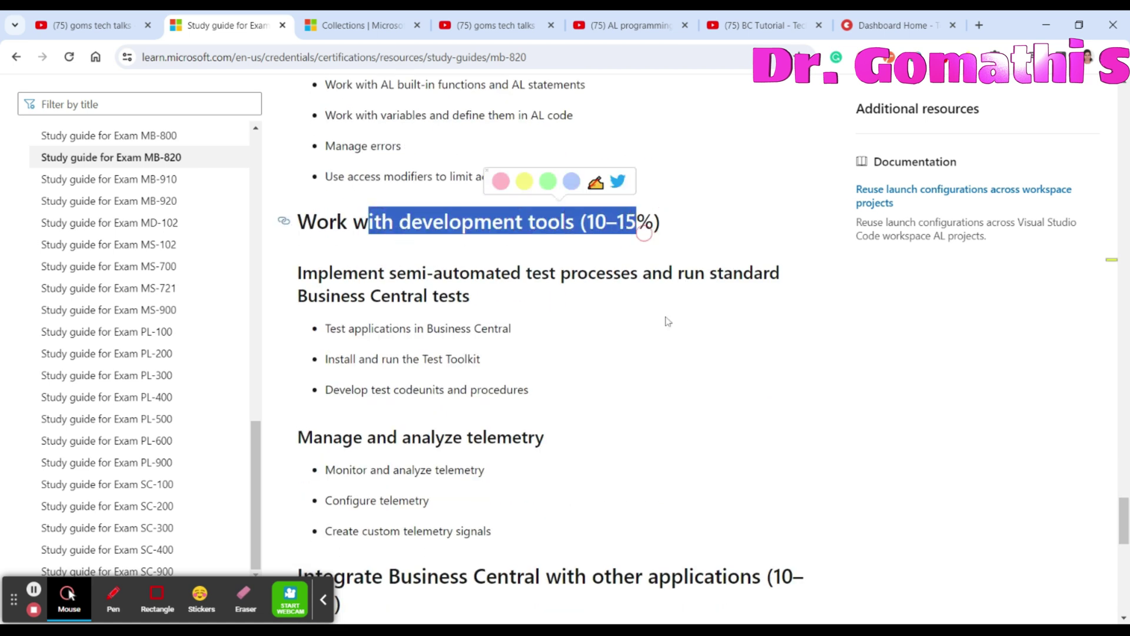
{"action": "scroll", "coordinate": [690, 376], "scroll_direction": "down", "scroll_amount": 3}
{"action": "scroll", "coordinate": [690, 376], "scroll_direction": "down", "scroll_amount": 3}
{"action": "mouse_move", "coordinate": [534, 371]}
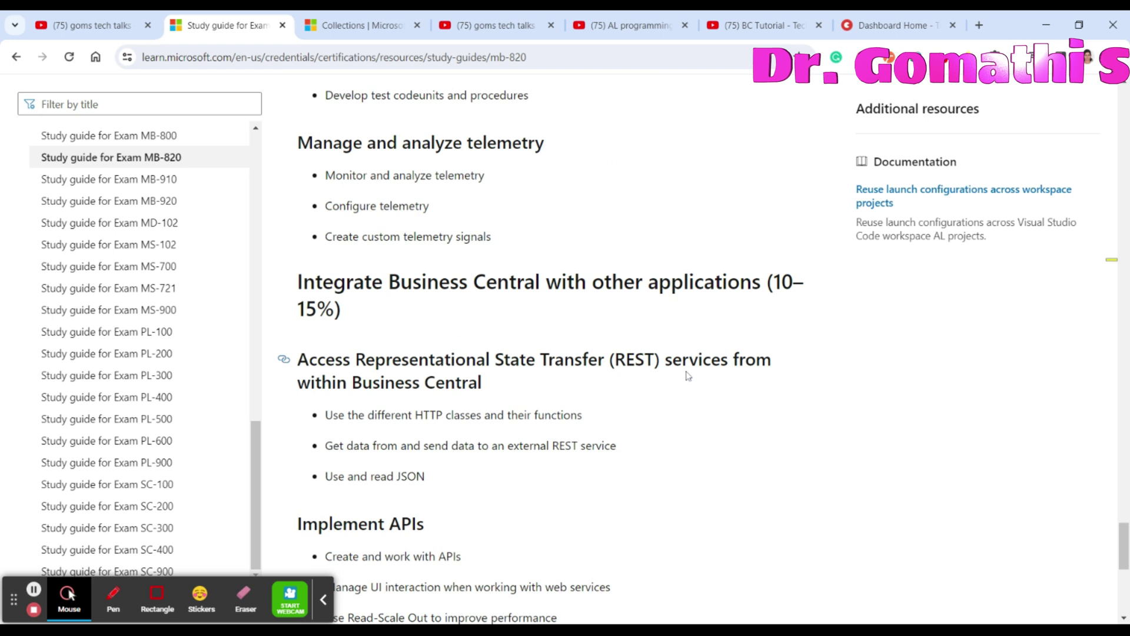
{"action": "left_click_drag", "start_coordinate": [347, 281], "coordinate": [530, 307]}
{"action": "scroll", "coordinate": [525, 301], "scroll_direction": "down", "scroll_amount": 1}
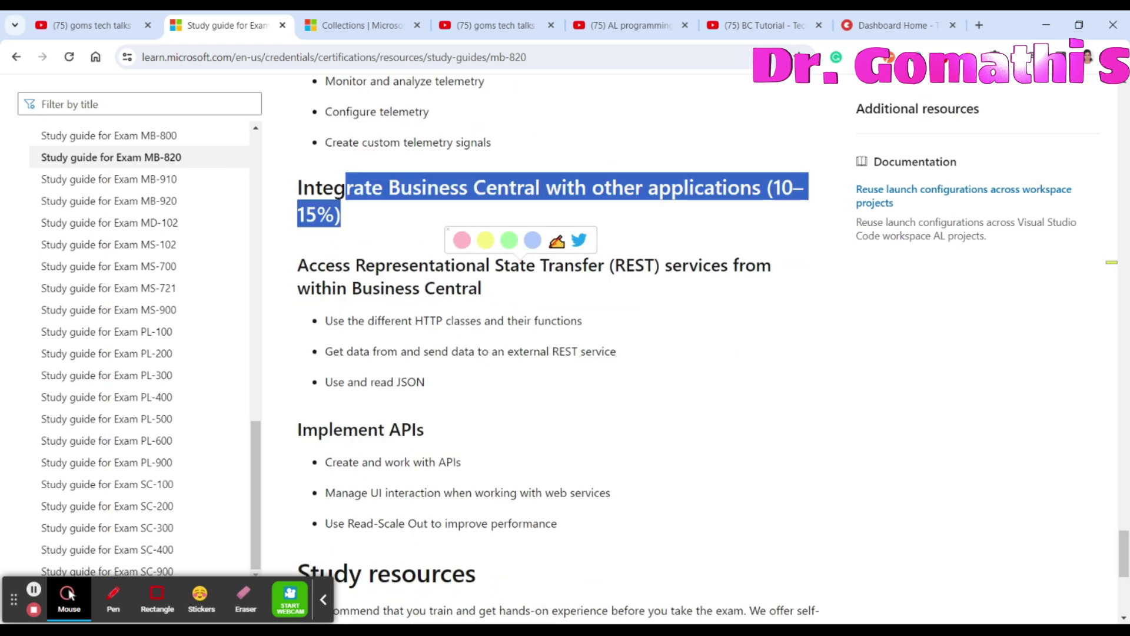
{"action": "scroll", "coordinate": [560, 375], "scroll_direction": "down", "scroll_amount": 4}
{"action": "scroll", "coordinate": [559, 374], "scroll_direction": "down", "scroll_amount": 3}
{"action": "scroll", "coordinate": [560, 374], "scroll_direction": "up", "scroll_amount": 5}
{"action": "scroll", "coordinate": [560, 374], "scroll_direction": "up", "scroll_amount": 6}
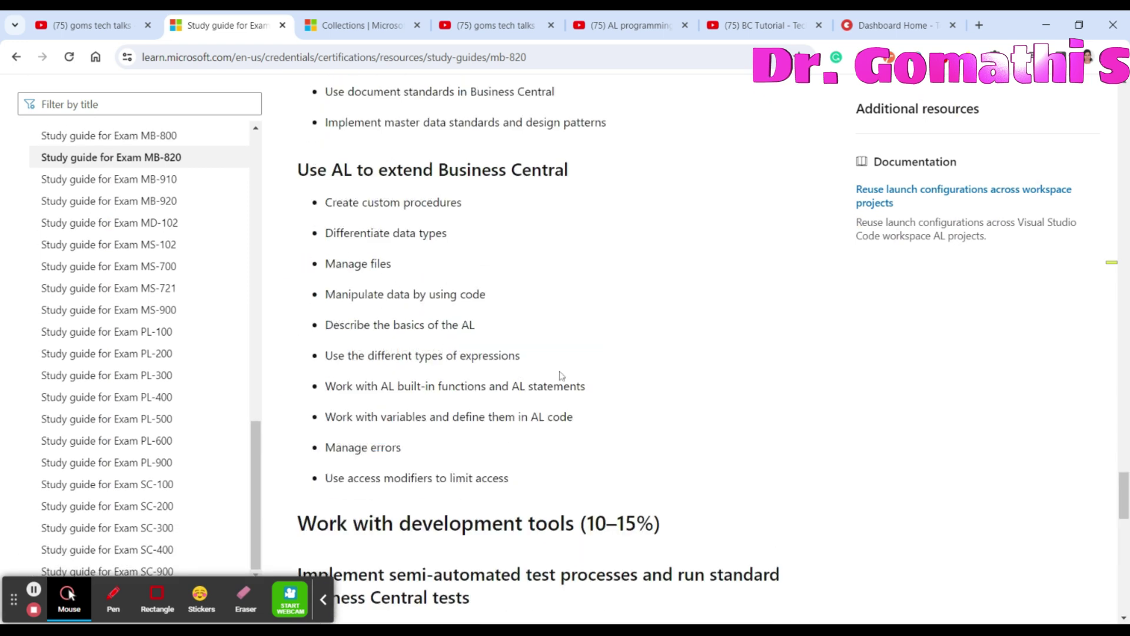
{"action": "scroll", "coordinate": [560, 374], "scroll_direction": "up", "scroll_amount": 5}
{"action": "scroll", "coordinate": [560, 375], "scroll_direction": "up", "scroll_amount": 5}
{"action": "scroll", "coordinate": [561, 374], "scroll_direction": "up", "scroll_amount": 5}
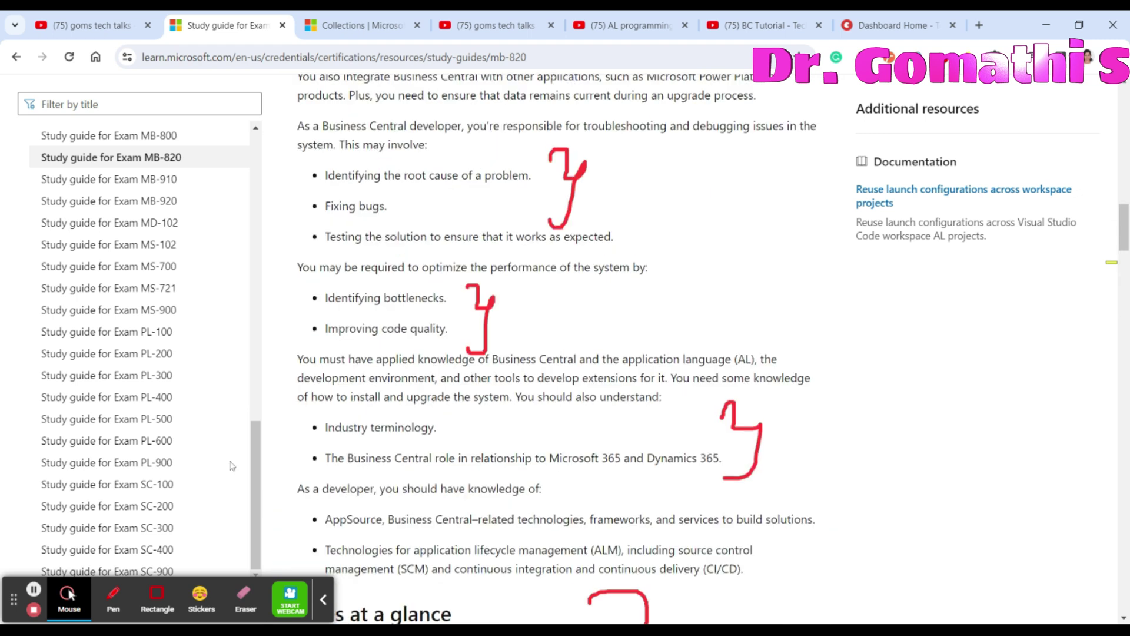
Step: Wipe all red pen marks off the study guide and return to mouse mode
{"action": "left_click", "coordinate": [116, 609]}
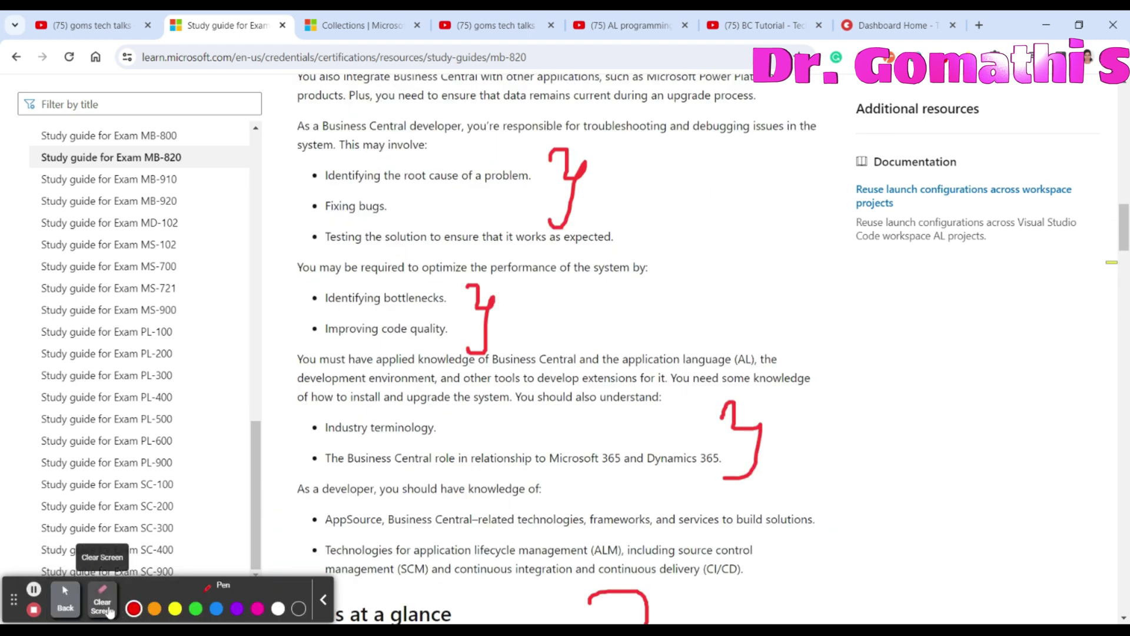
{"action": "left_click", "coordinate": [104, 606]}
{"action": "left_click", "coordinate": [66, 601]}
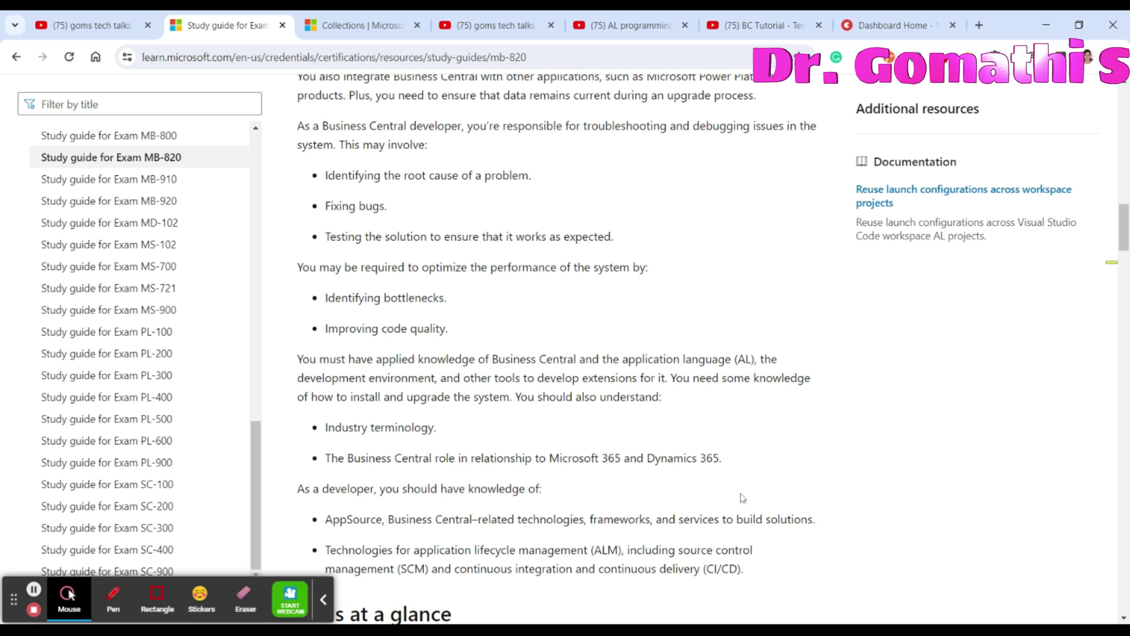
{"action": "scroll", "coordinate": [741, 497], "scroll_direction": "down", "scroll_amount": 5}
{"action": "scroll", "coordinate": [742, 498], "scroll_direction": "down", "scroll_amount": 8}
{"action": "scroll", "coordinate": [722, 502], "scroll_direction": "down", "scroll_amount": 8}
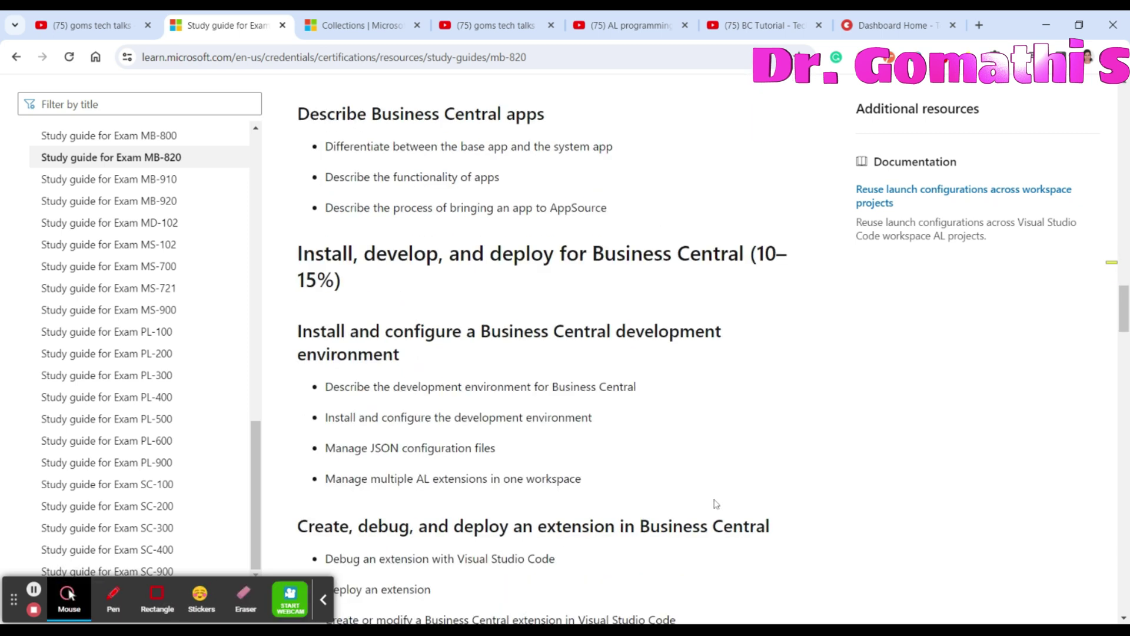
{"action": "scroll", "coordinate": [711, 502], "scroll_direction": "down", "scroll_amount": 8}
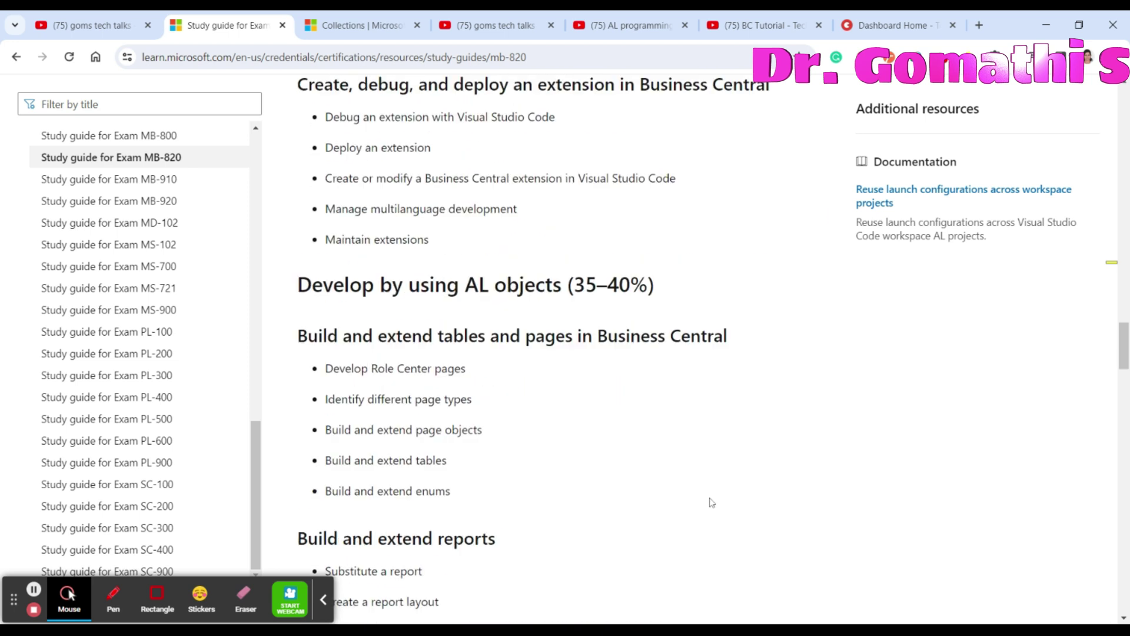
{"action": "scroll", "coordinate": [711, 502], "scroll_direction": "down", "scroll_amount": 8}
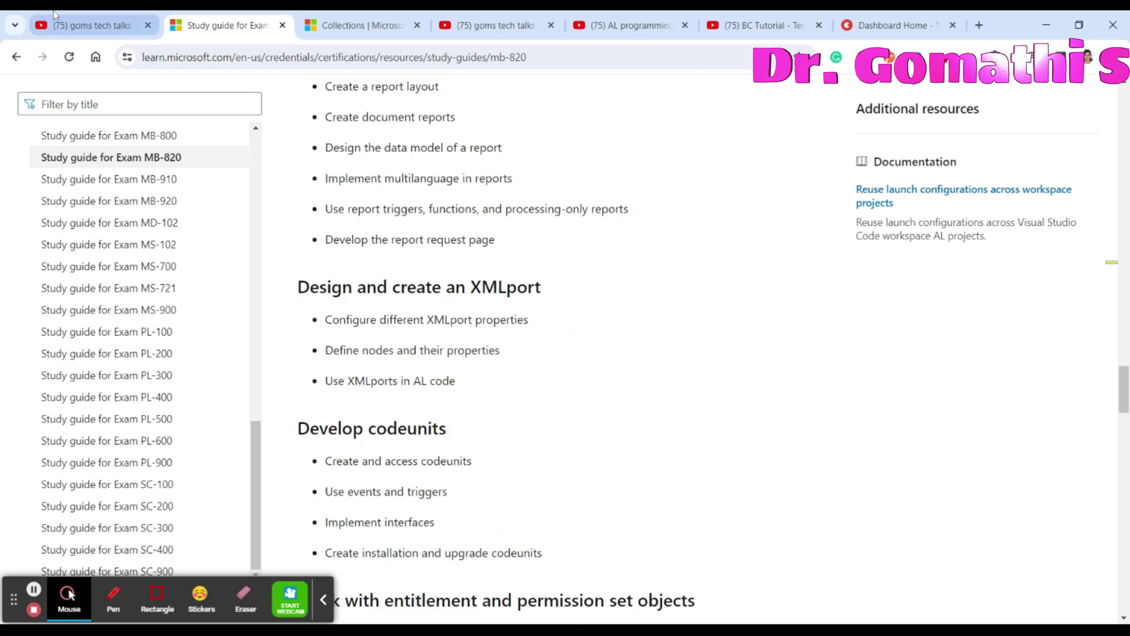
{"action": "left_click", "coordinate": [106, 25]}
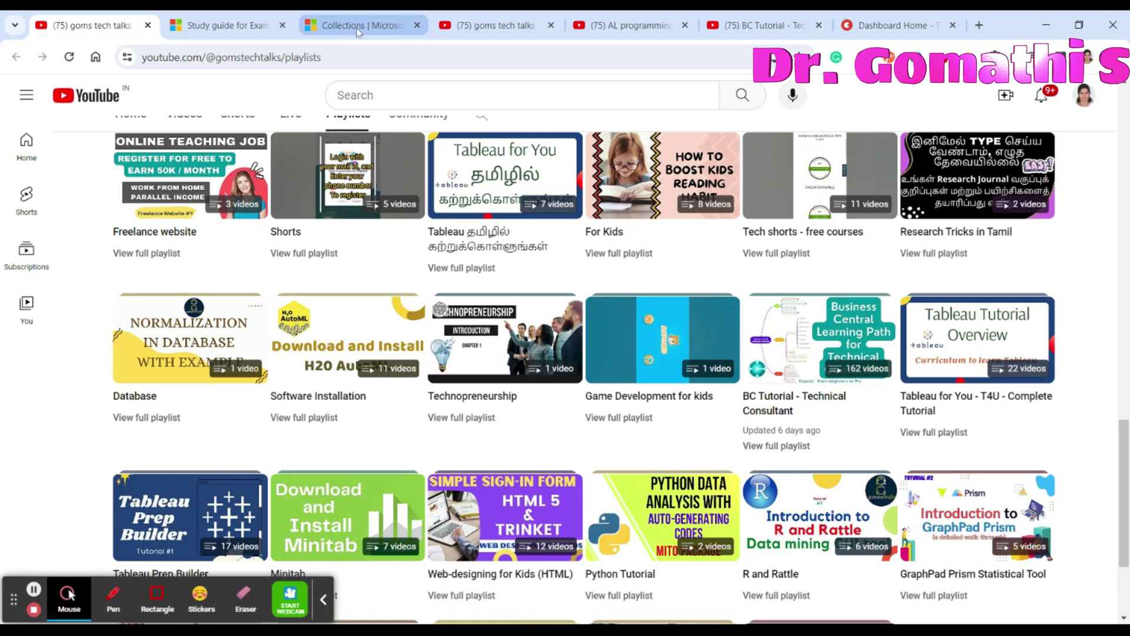
Step: Open the Business Central Developer collection, highlighting and then deselecting its title
{"action": "left_click", "coordinate": [357, 24]}
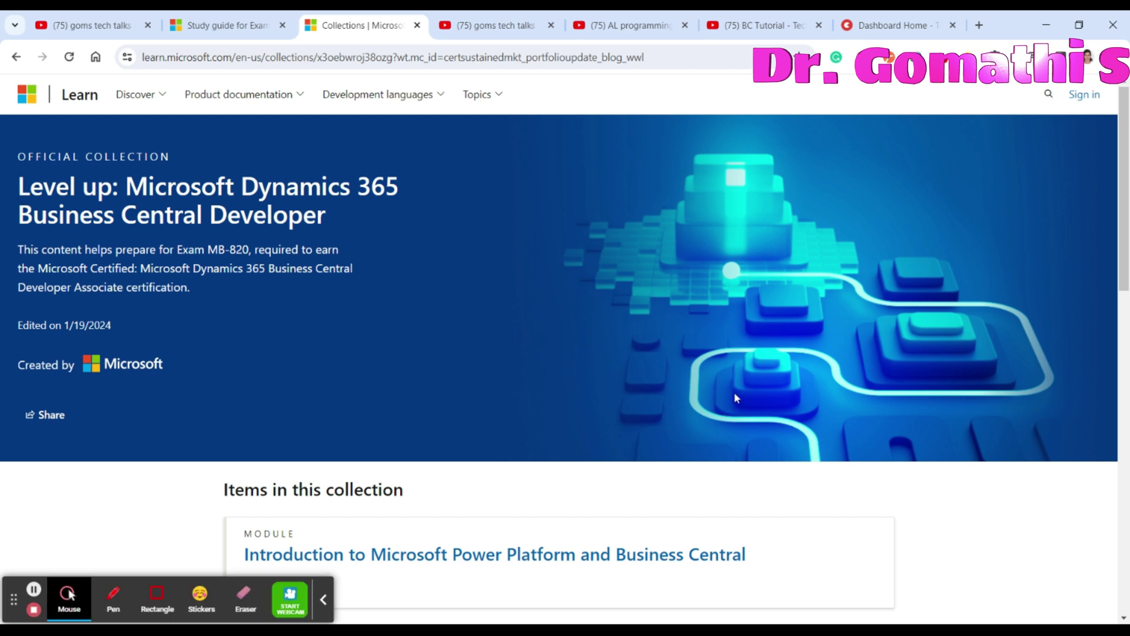
{"action": "left_click_drag", "start_coordinate": [143, 268], "coordinate": [70, 288]}
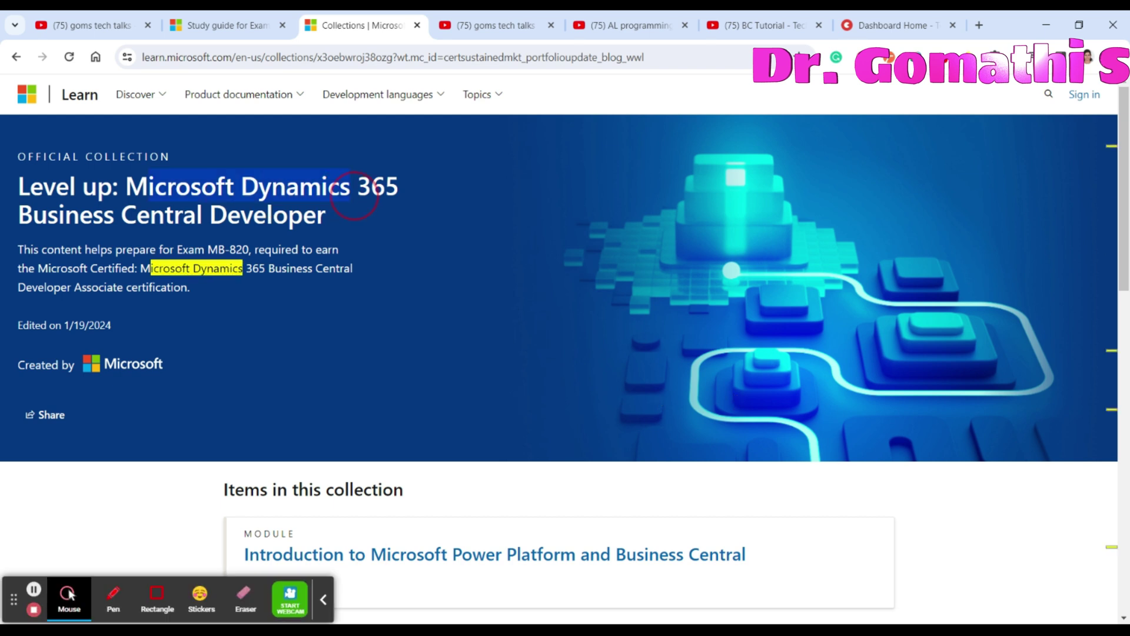
{"action": "scroll", "coordinate": [538, 382], "scroll_direction": "down", "scroll_amount": 5}
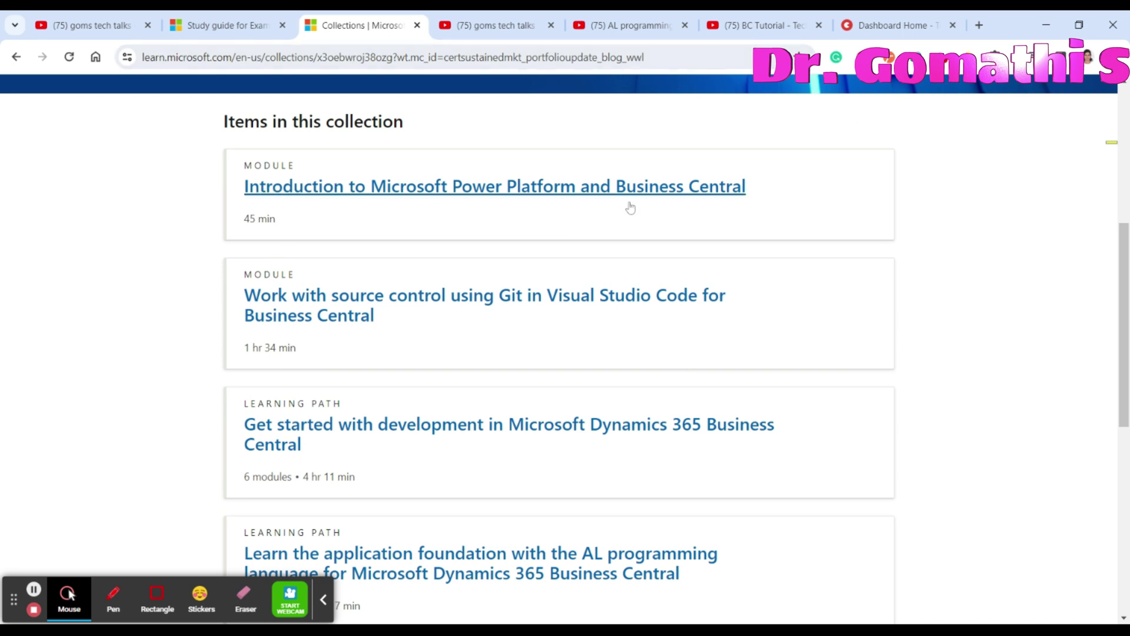
{"action": "scroll", "coordinate": [914, 328], "scroll_direction": "down", "scroll_amount": 2}
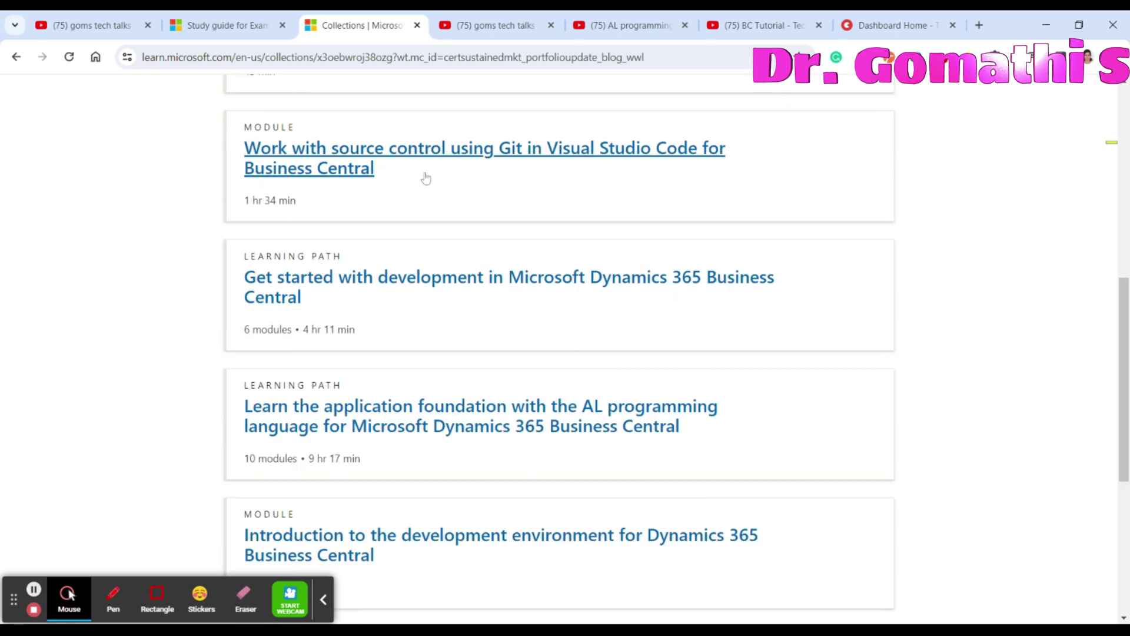
{"action": "scroll", "coordinate": [504, 194], "scroll_direction": "down", "scroll_amount": 1}
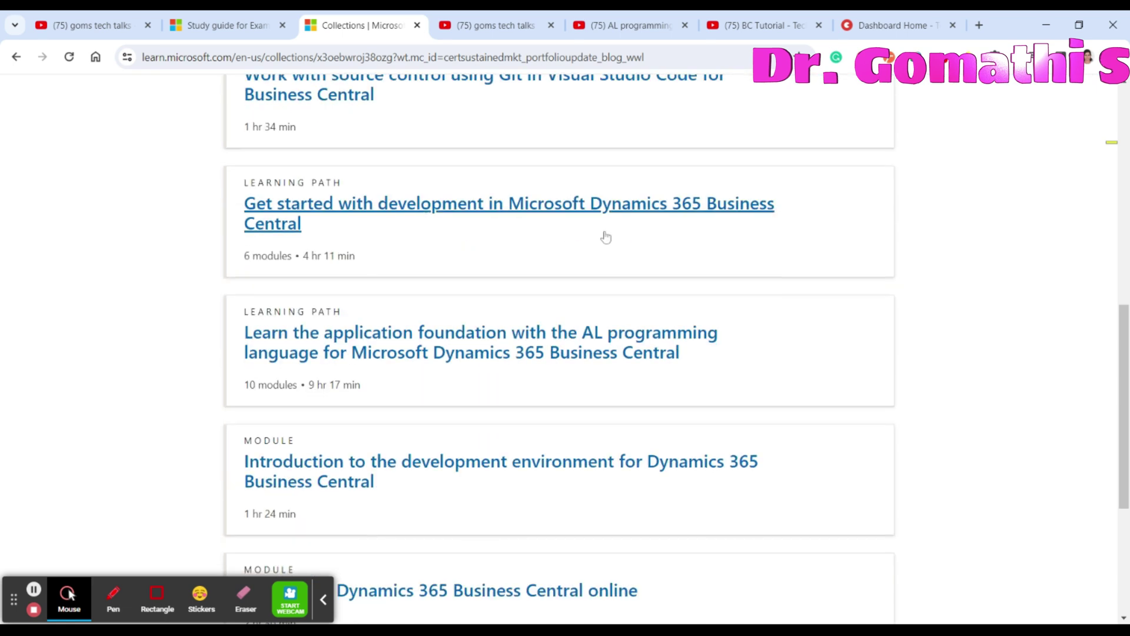
{"action": "scroll", "coordinate": [606, 237], "scroll_direction": "down", "scroll_amount": 2}
{"action": "scroll", "coordinate": [606, 236], "scroll_direction": "down", "scroll_amount": 1}
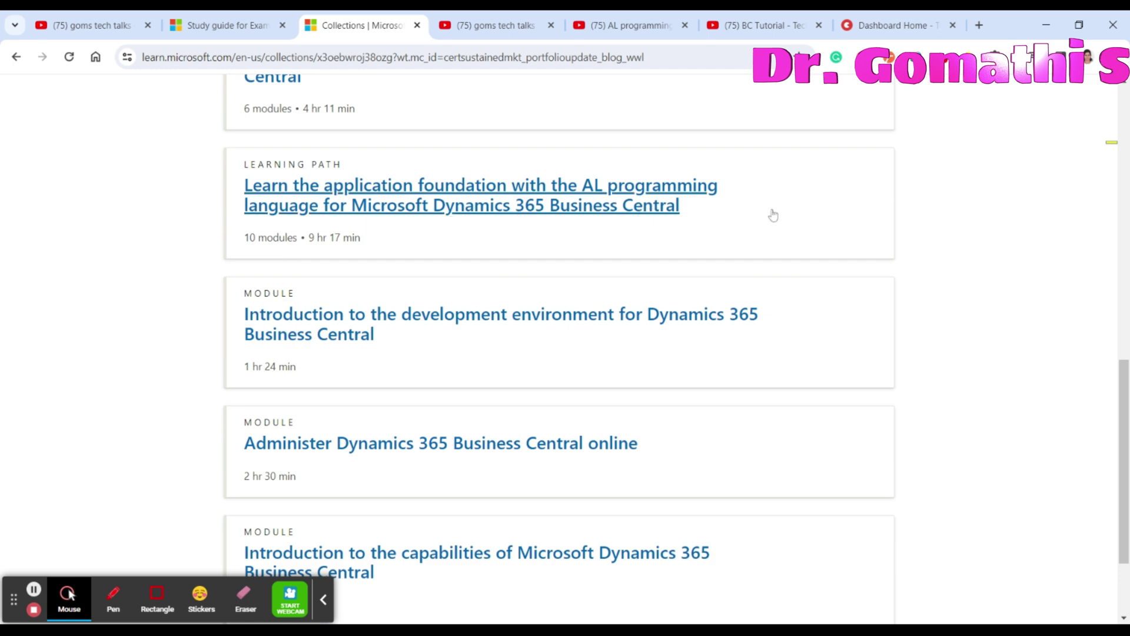
{"action": "scroll", "coordinate": [769, 283], "scroll_direction": "down", "scroll_amount": 2}
{"action": "scroll", "coordinate": [768, 282], "scroll_direction": "down", "scroll_amount": 1}
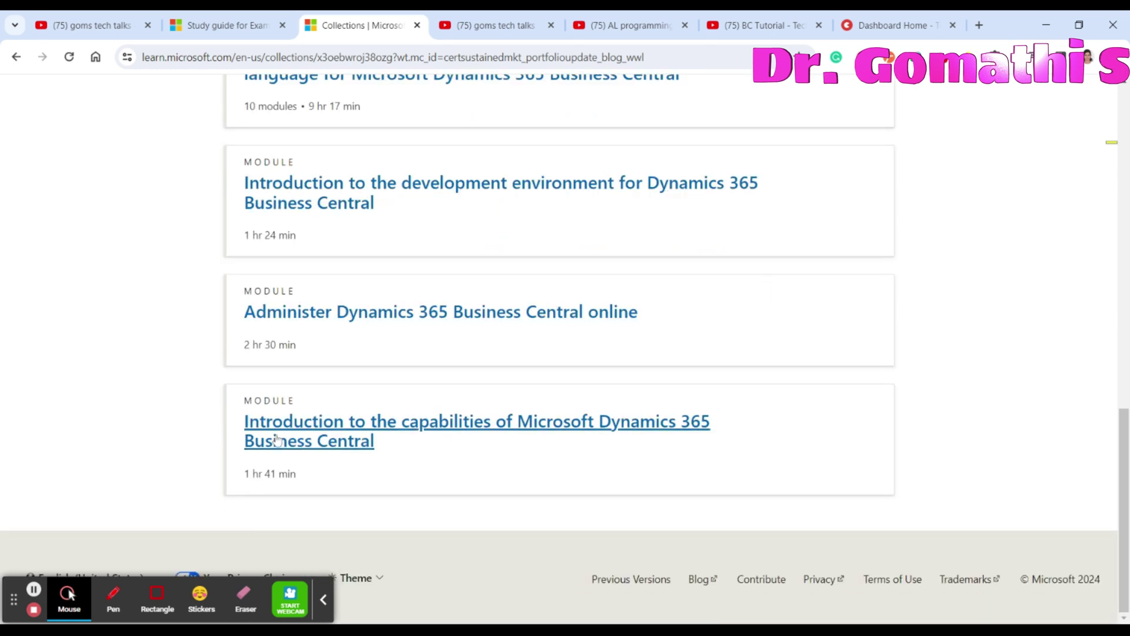
{"action": "scroll", "coordinate": [958, 422], "scroll_direction": "up", "scroll_amount": 5}
{"action": "scroll", "coordinate": [959, 421], "scroll_direction": "up", "scroll_amount": 5}
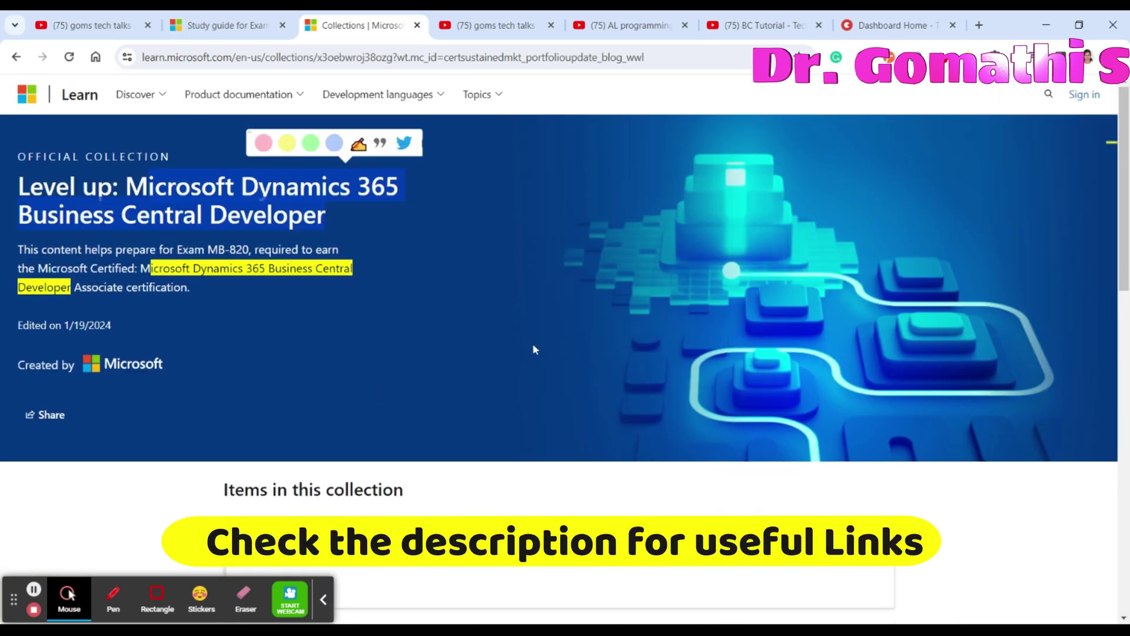
{"action": "left_click", "coordinate": [533, 350]}
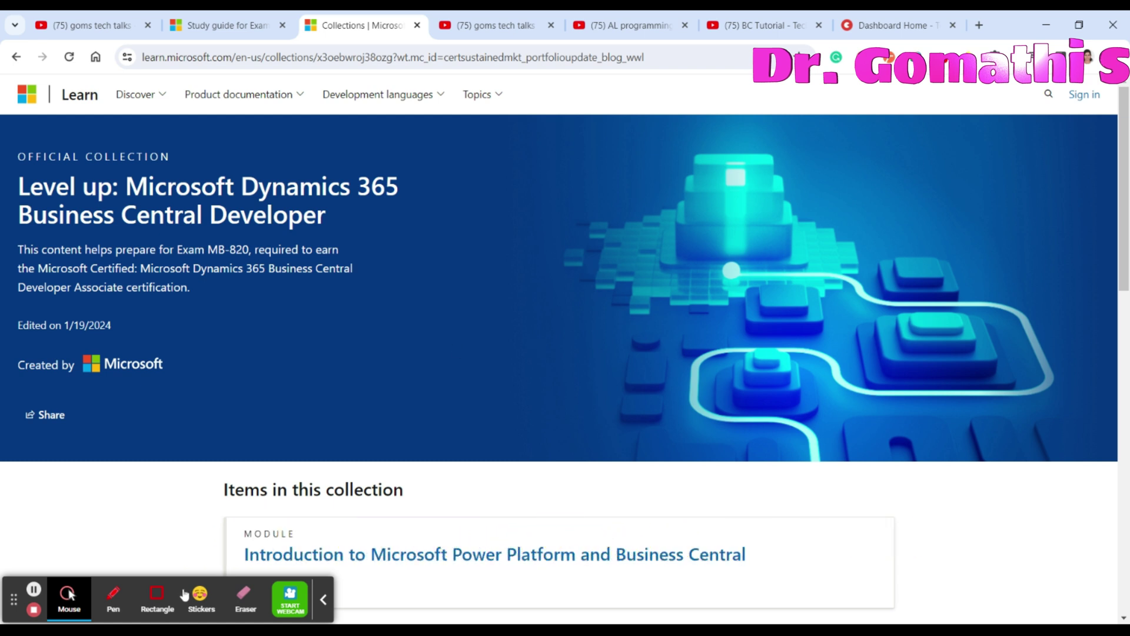
{"action": "left_click", "coordinate": [113, 599]}
{"action": "left_click_drag", "start_coordinate": [1091, 97], "coordinate": [1099, 128]}
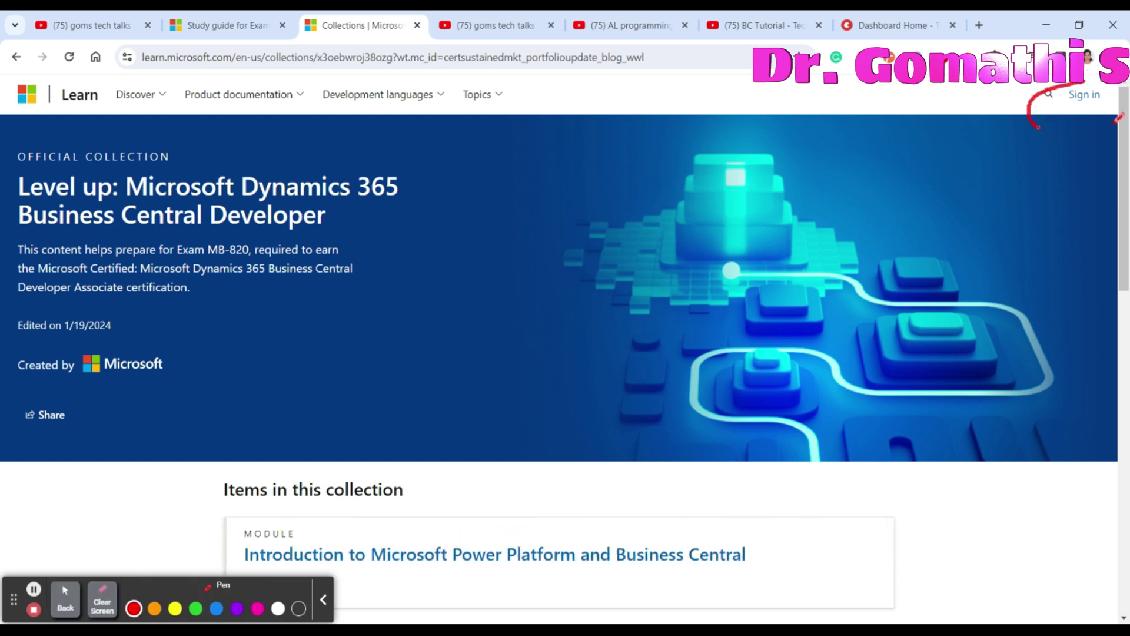
{"action": "mouse_move", "coordinate": [603, 190]}
{"action": "left_mouse_down"}
{"action": "mouse_move", "coordinate": [645, 172]}
{"action": "mouse_move", "coordinate": [684, 239]}
{"action": "left_mouse_up"}
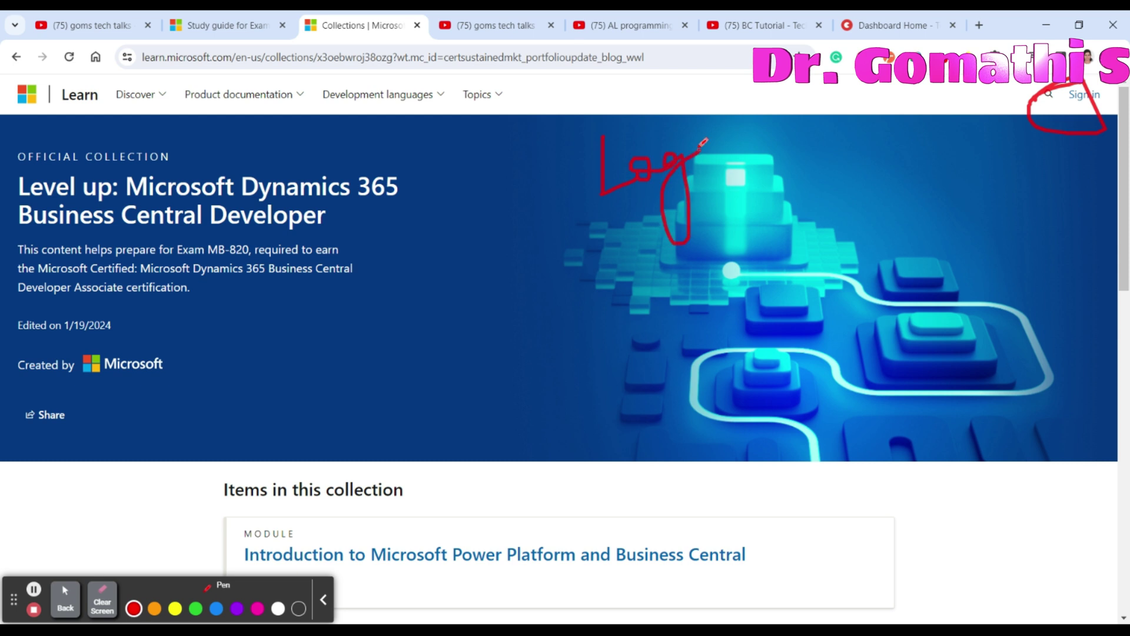
{"action": "mouse_move", "coordinate": [700, 136]}
{"action": "left_mouse_down"}
{"action": "mouse_move", "coordinate": [706, 177]}
{"action": "mouse_move", "coordinate": [560, 235]}
{"action": "left_mouse_up"}
{"action": "scroll", "coordinate": [706, 265], "scroll_direction": "down", "scroll_amount": 3}
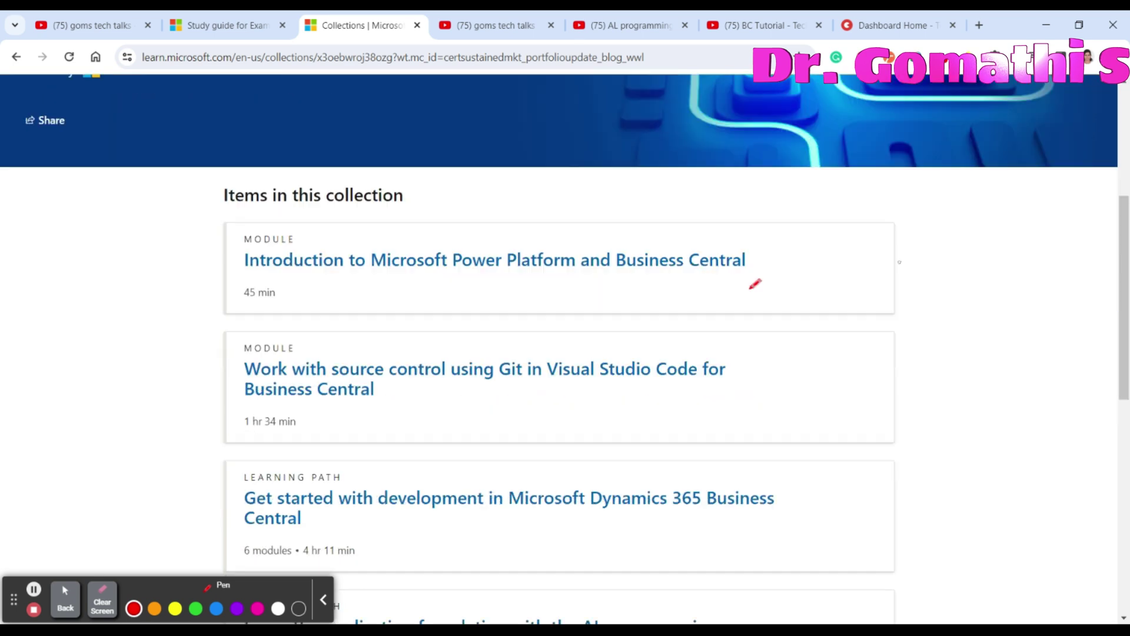
{"action": "left_click_drag", "start_coordinate": [261, 219], "coordinate": [220, 454]}
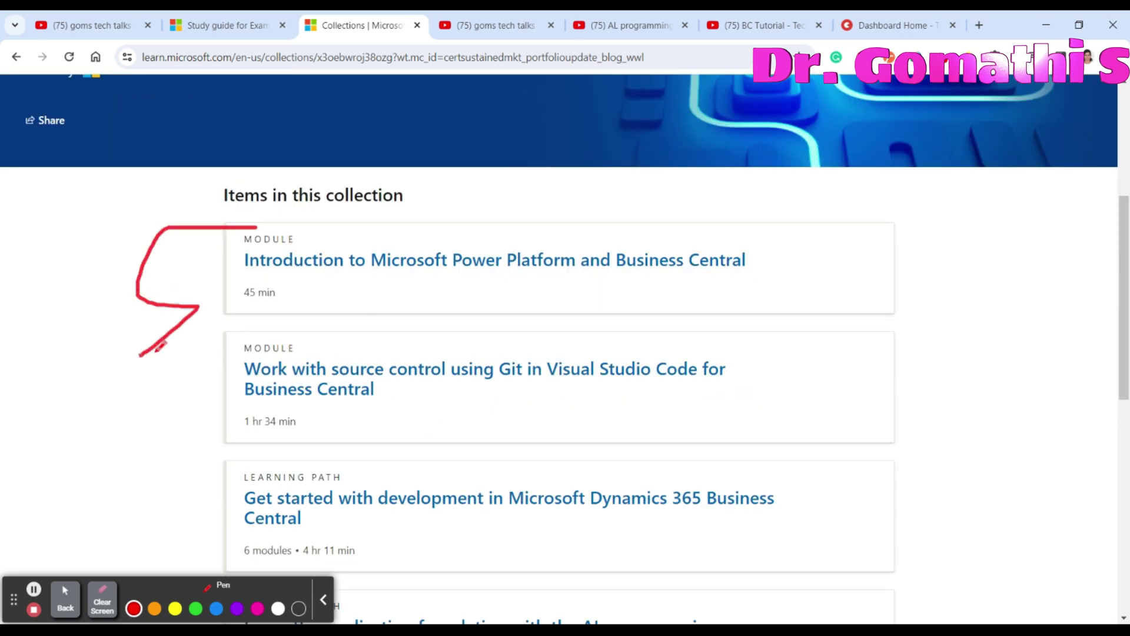
{"action": "left_click", "coordinate": [103, 604]}
{"action": "left_click", "coordinate": [66, 601]}
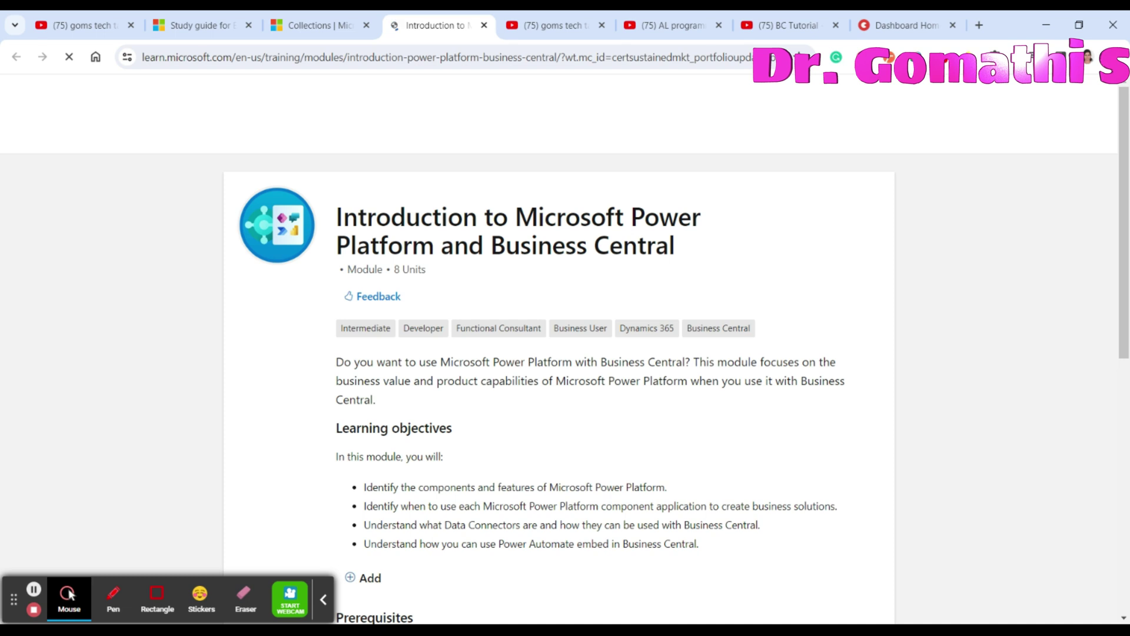
{"action": "scroll", "coordinate": [797, 308], "scroll_direction": "down", "scroll_amount": 5}
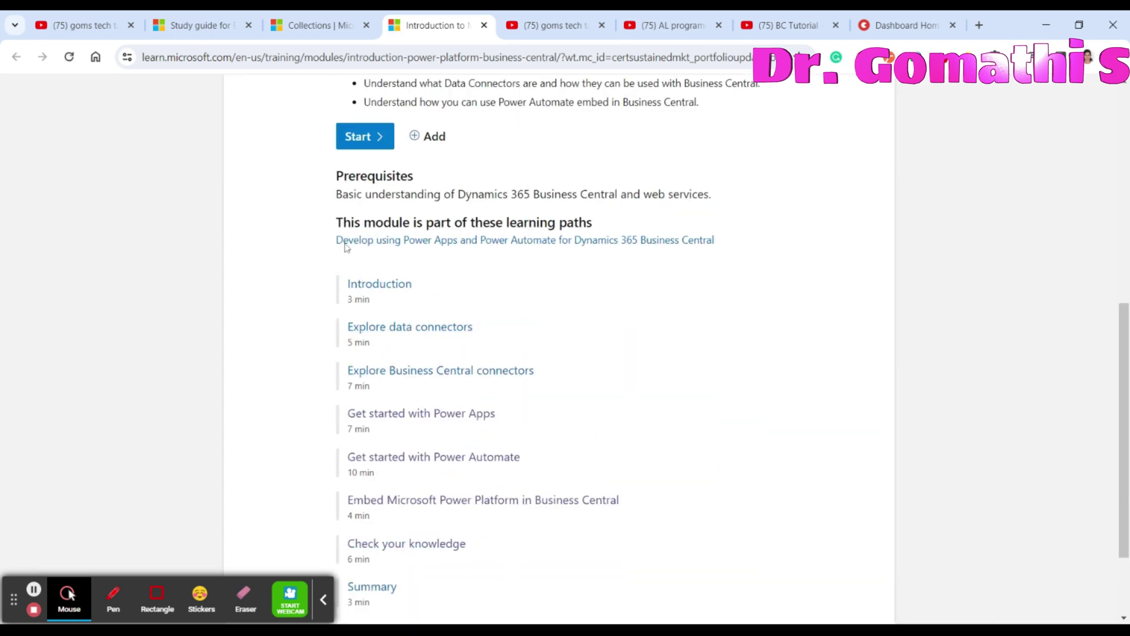
{"action": "scroll", "coordinate": [529, 371], "scroll_direction": "down", "scroll_amount": 2}
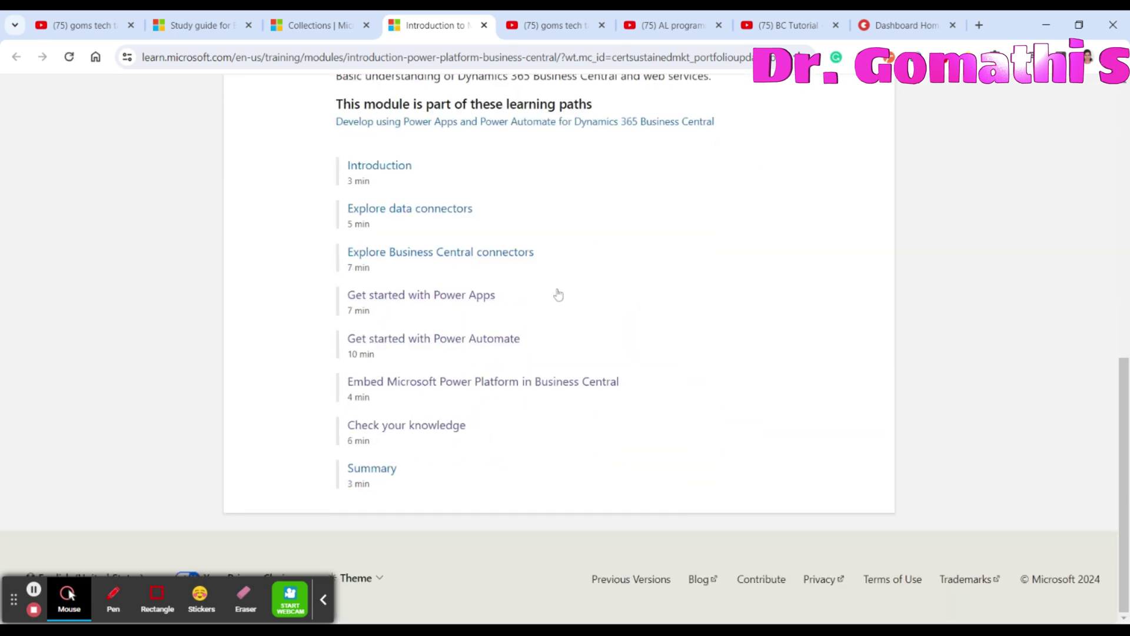
Step: Tab through the Power Platform module's eight-unit list
{"action": "key", "text": "Tab"}
{"action": "key", "text": "Tab"}
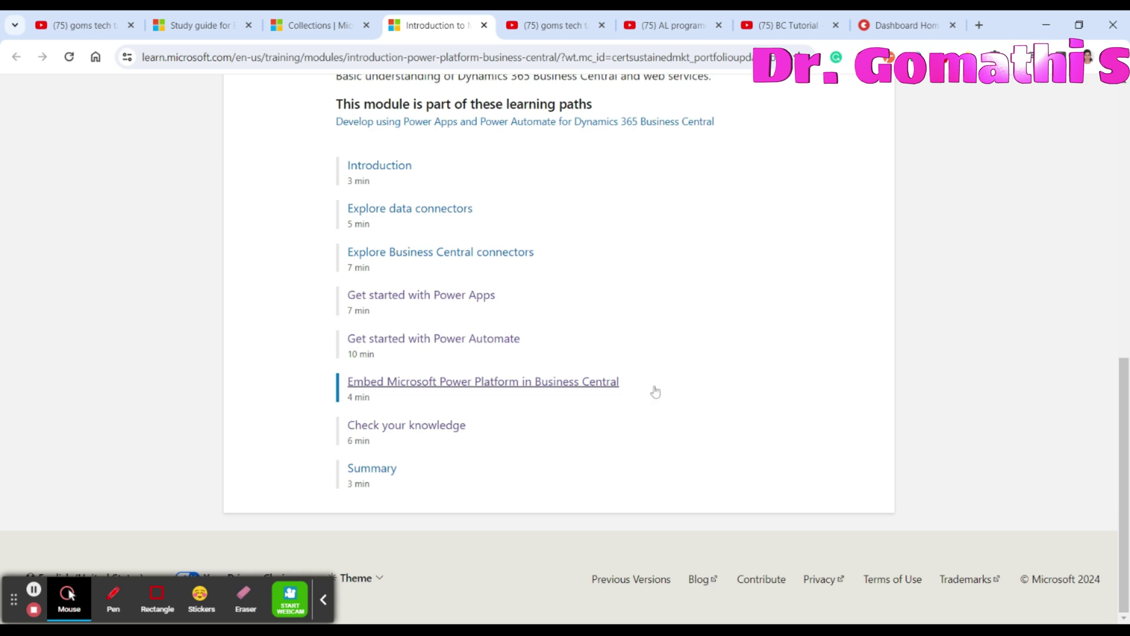
Step: Return to the Business Central collection, then move to the Topmate dashboard
{"action": "left_click", "coordinate": [318, 25]}
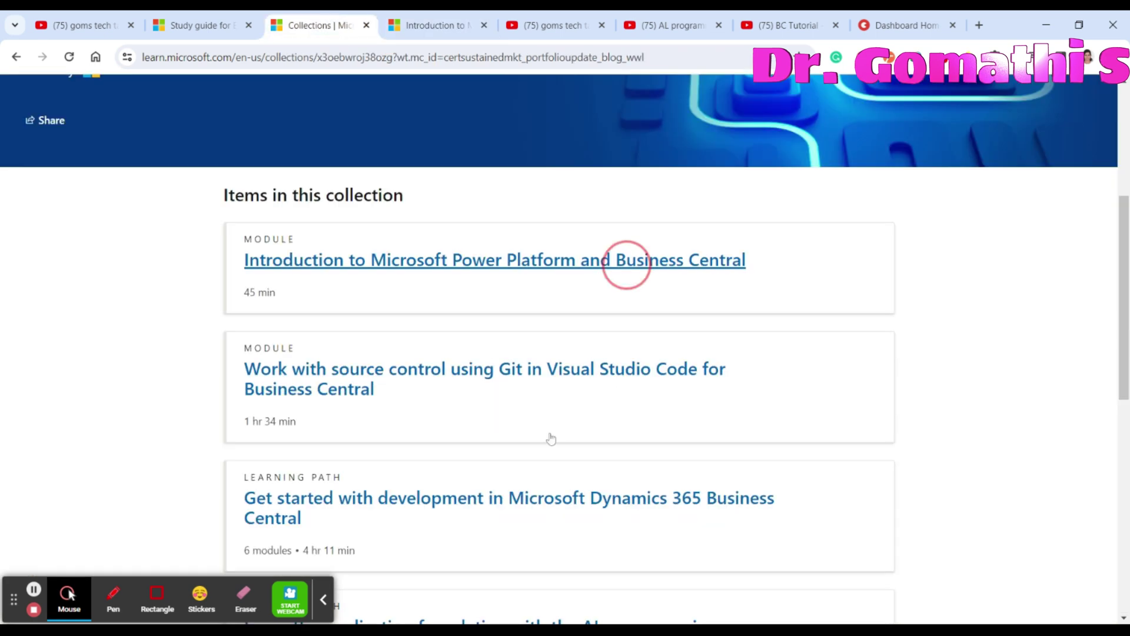
{"action": "scroll", "coordinate": [494, 362], "scroll_direction": "down", "scroll_amount": 2}
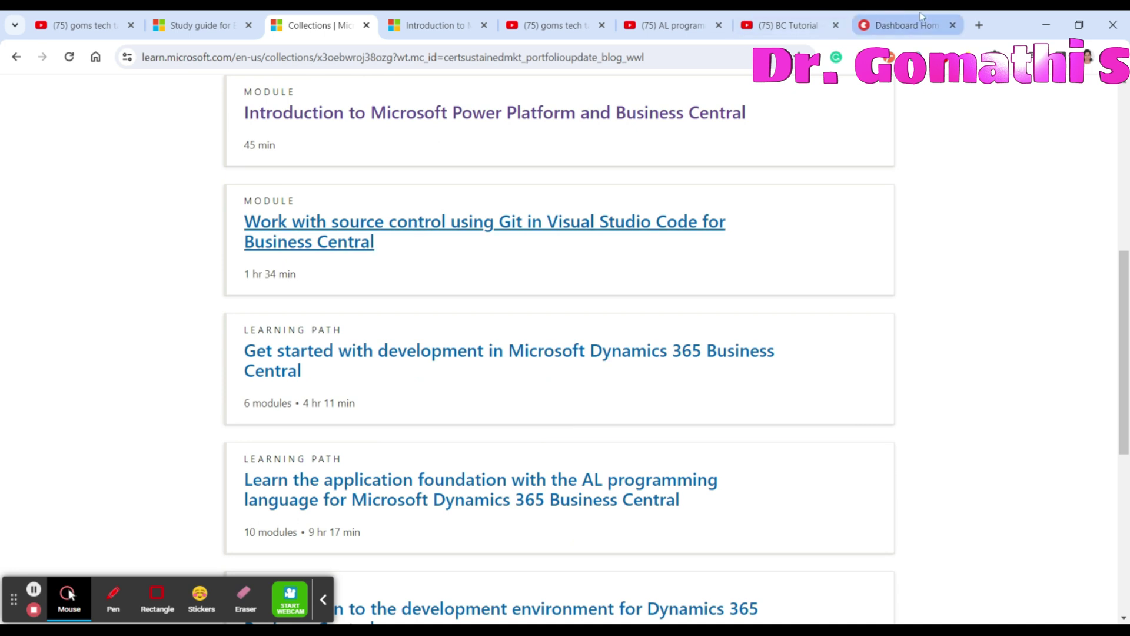
{"action": "left_click", "coordinate": [904, 25]}
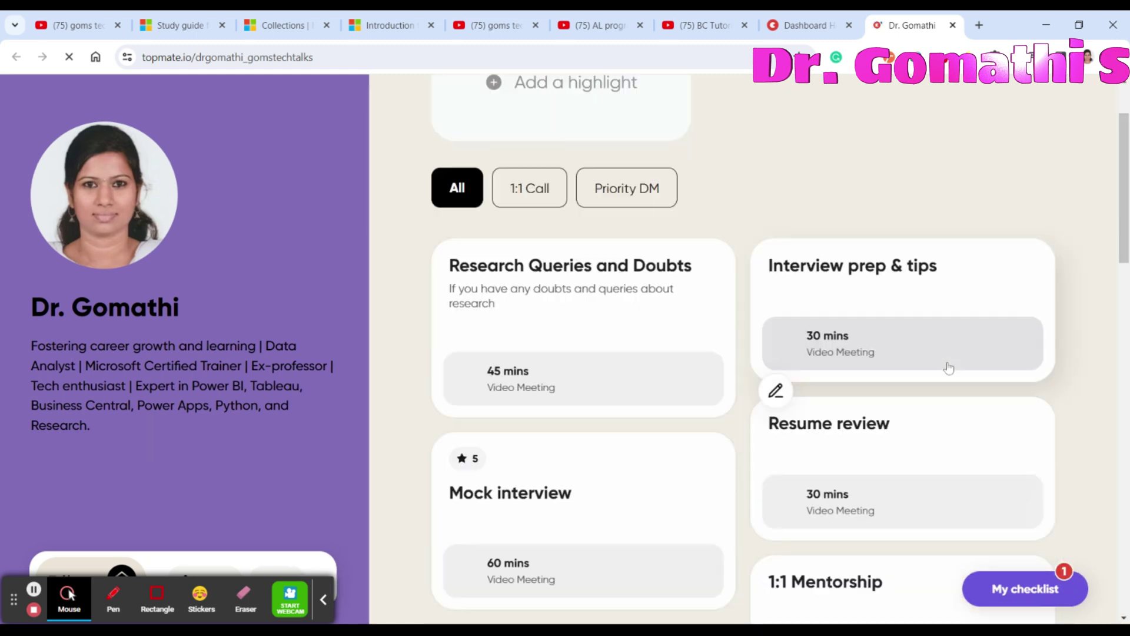
{"action": "scroll", "coordinate": [949, 366], "scroll_direction": "down", "scroll_amount": 3}
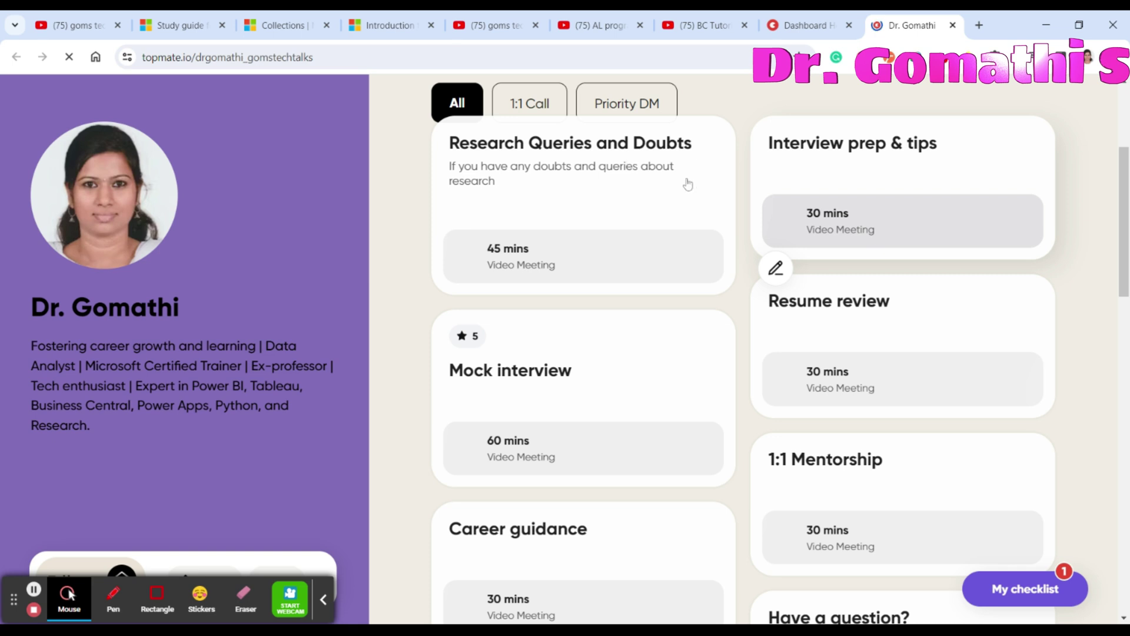
{"action": "scroll", "coordinate": [1031, 397], "scroll_direction": "down", "scroll_amount": 2}
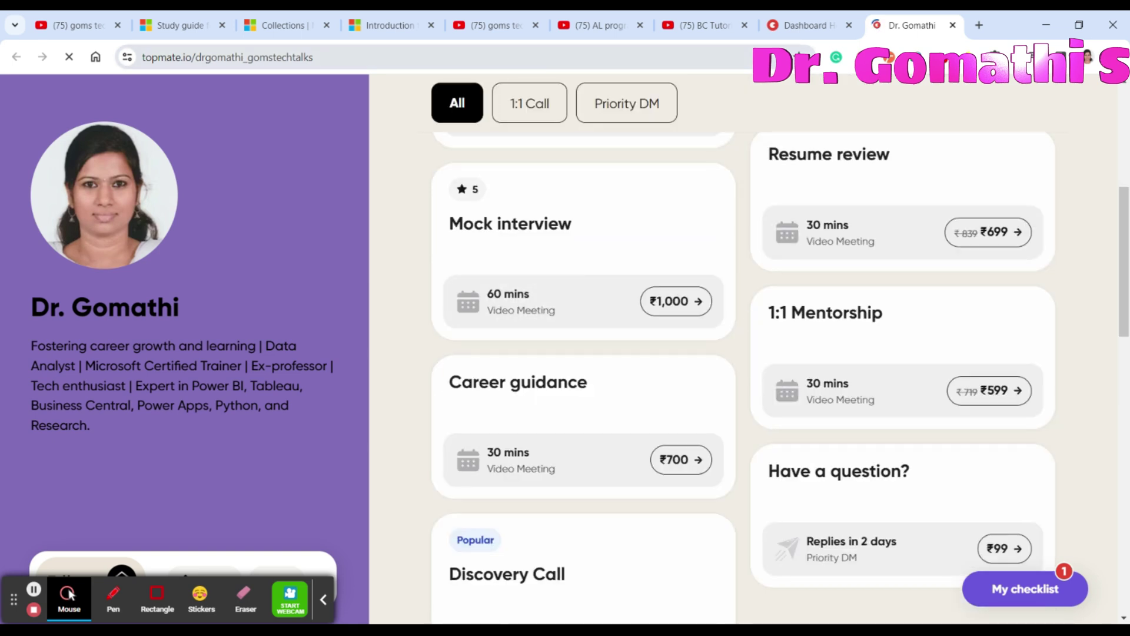
Step: Select the Topmate public profile URL, then return to the Power Platform module
{"action": "key", "text": "ctrl+l"}
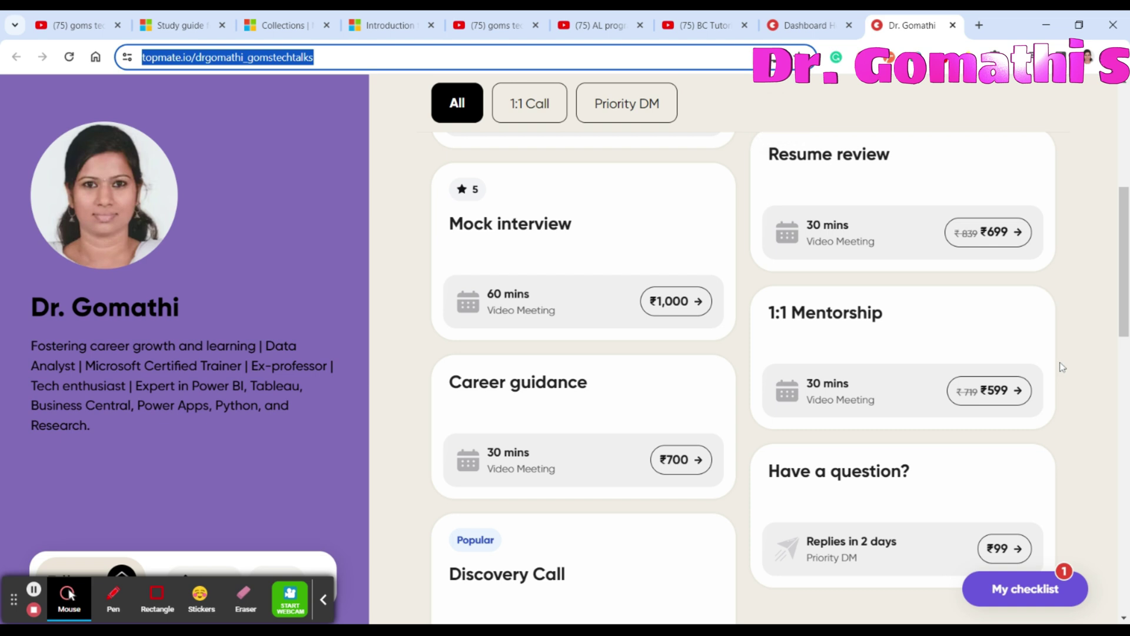
{"action": "scroll", "coordinate": [1062, 366], "scroll_direction": "down", "scroll_amount": 3}
{"action": "scroll", "coordinate": [1062, 367], "scroll_direction": "down", "scroll_amount": 1}
{"action": "scroll", "coordinate": [1062, 367], "scroll_direction": "down", "scroll_amount": 1}
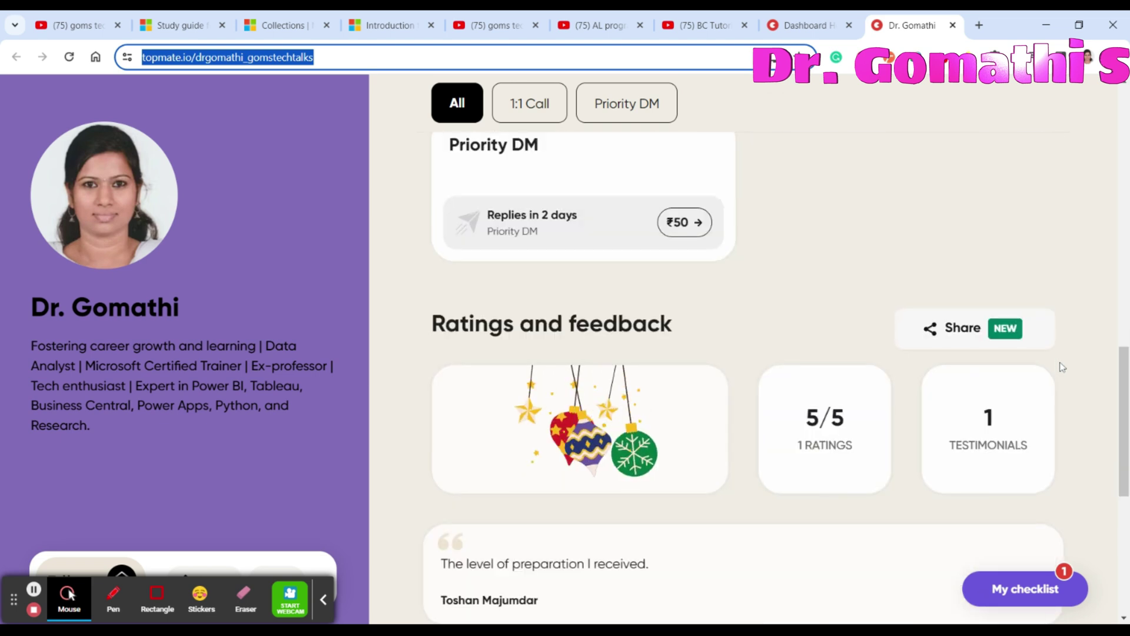
{"action": "scroll", "coordinate": [1061, 367], "scroll_direction": "up", "scroll_amount": 8}
{"action": "scroll", "coordinate": [1061, 367], "scroll_direction": "up", "scroll_amount": 2}
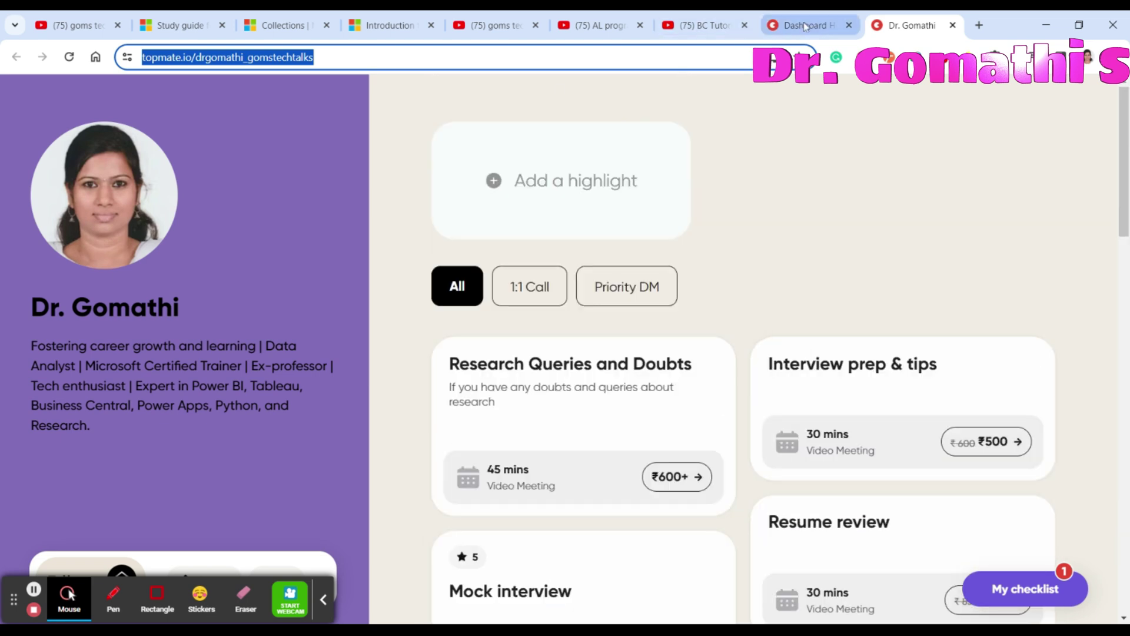
{"action": "left_click", "coordinate": [389, 25]}
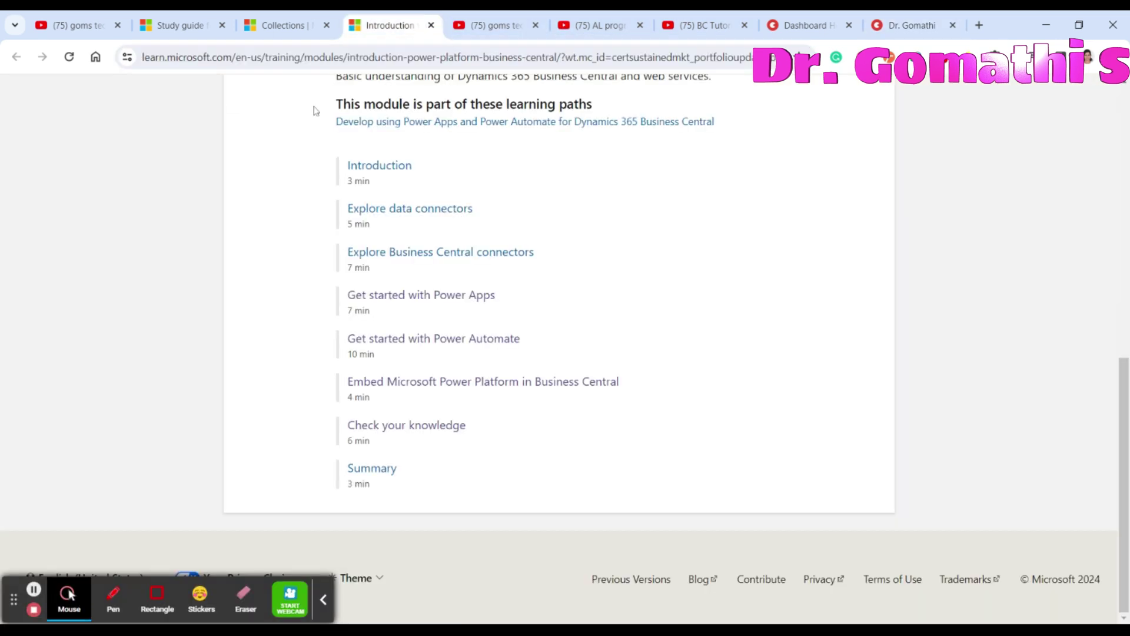
Step: Back on the collection, highlight the logical database, base/system app and JSON unit titles, then open the AL extension exercise
{"action": "left_click", "coordinate": [283, 25]}
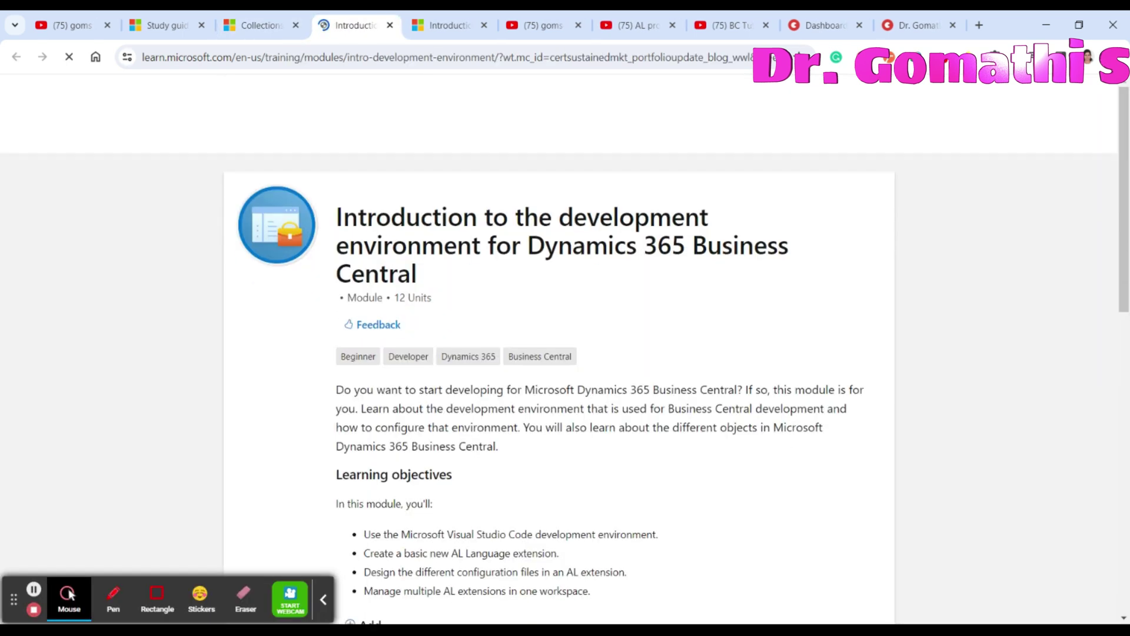
{"action": "scroll", "coordinate": [287, 337], "scroll_direction": "down", "scroll_amount": 5}
{"action": "scroll", "coordinate": [288, 338], "scroll_direction": "down", "scroll_amount": 2}
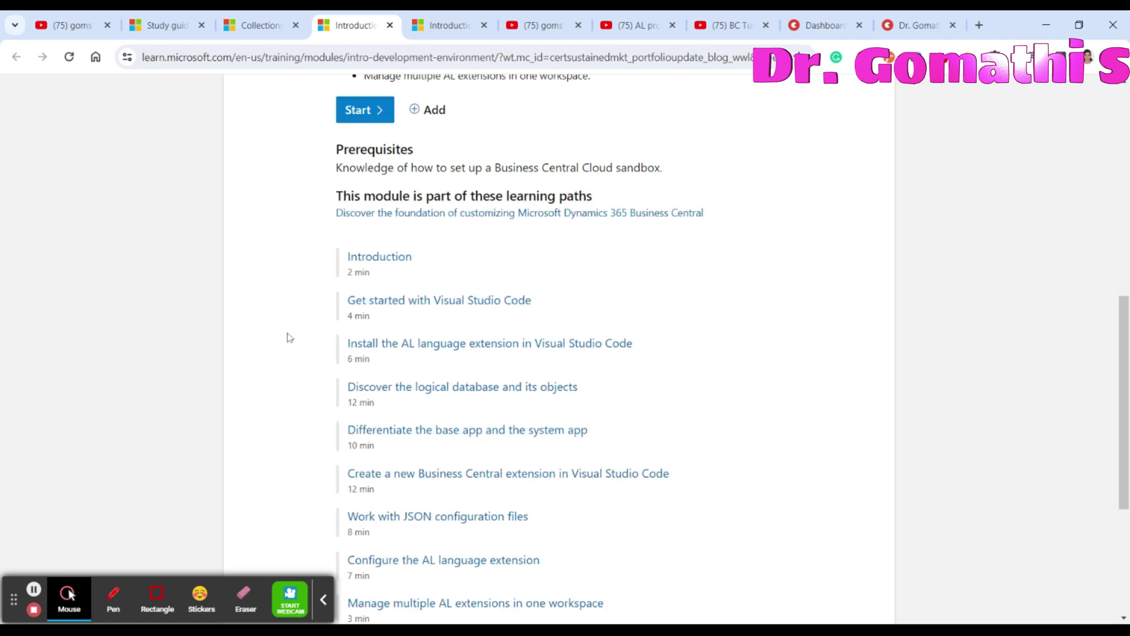
{"action": "left_click_drag", "start_coordinate": [347, 343], "coordinate": [632, 343]}
{"action": "scroll", "coordinate": [652, 377], "scroll_direction": "down", "scroll_amount": 2}
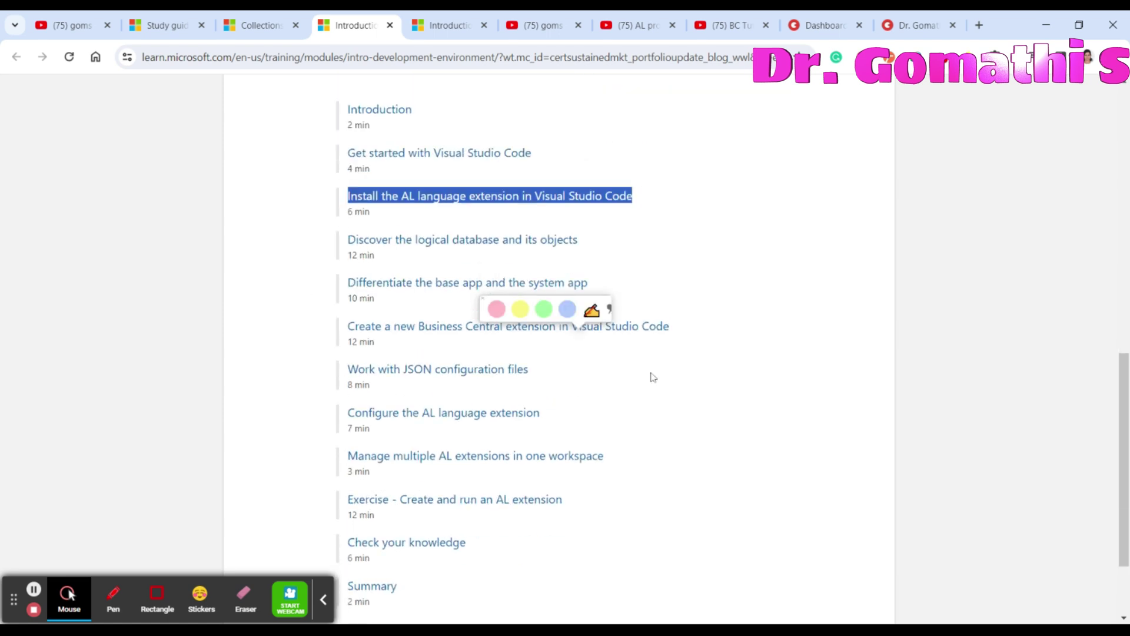
{"action": "triple_click", "coordinate": [459, 240]}
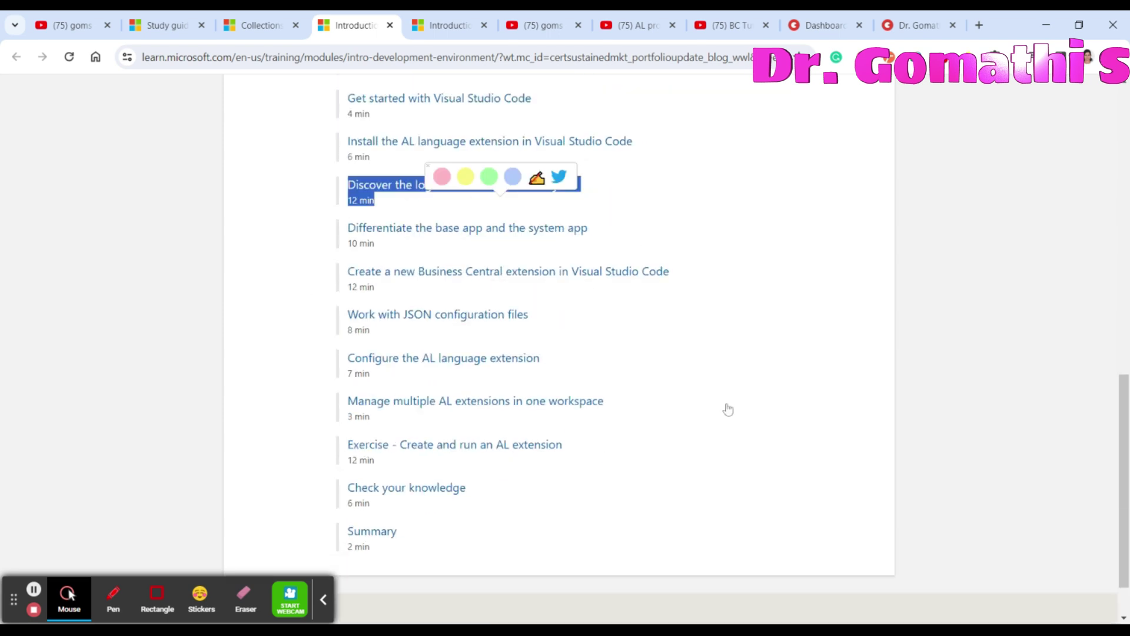
{"action": "scroll", "coordinate": [729, 408], "scroll_direction": "down", "scroll_amount": 3}
{"action": "left_click_drag", "start_coordinate": [347, 165], "coordinate": [588, 165]}
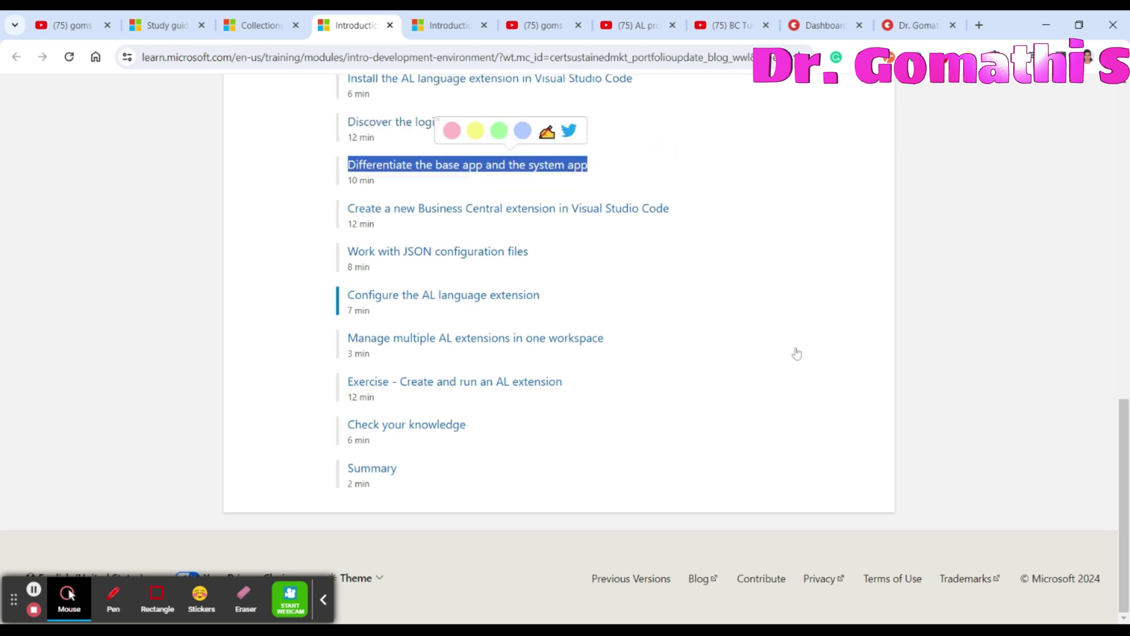
{"action": "left_click_drag", "start_coordinate": [347, 252], "coordinate": [529, 252]}
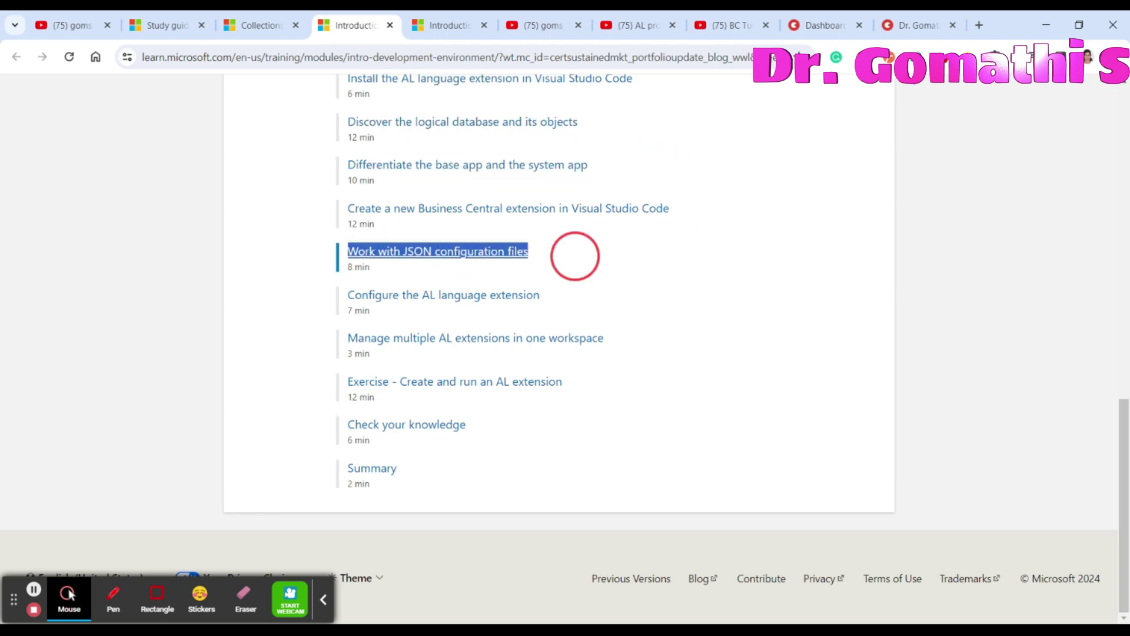
{"action": "left_click", "coordinate": [455, 381]}
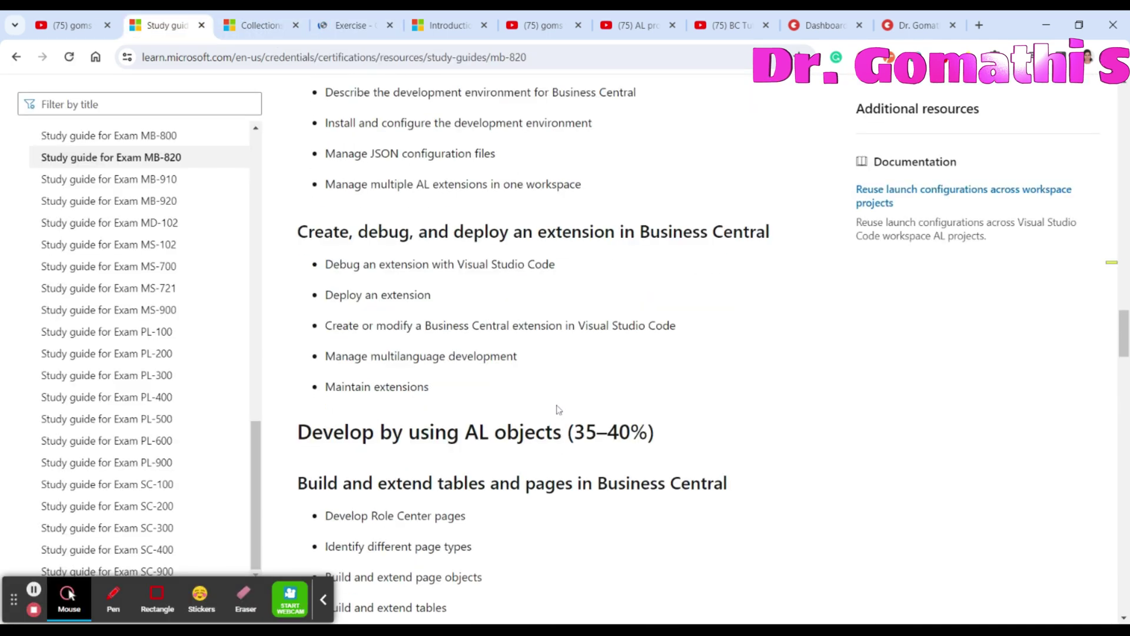
{"action": "scroll", "coordinate": [398, 396], "scroll_direction": "up", "scroll_amount": 3}
{"action": "scroll", "coordinate": [397, 396], "scroll_direction": "up", "scroll_amount": 3}
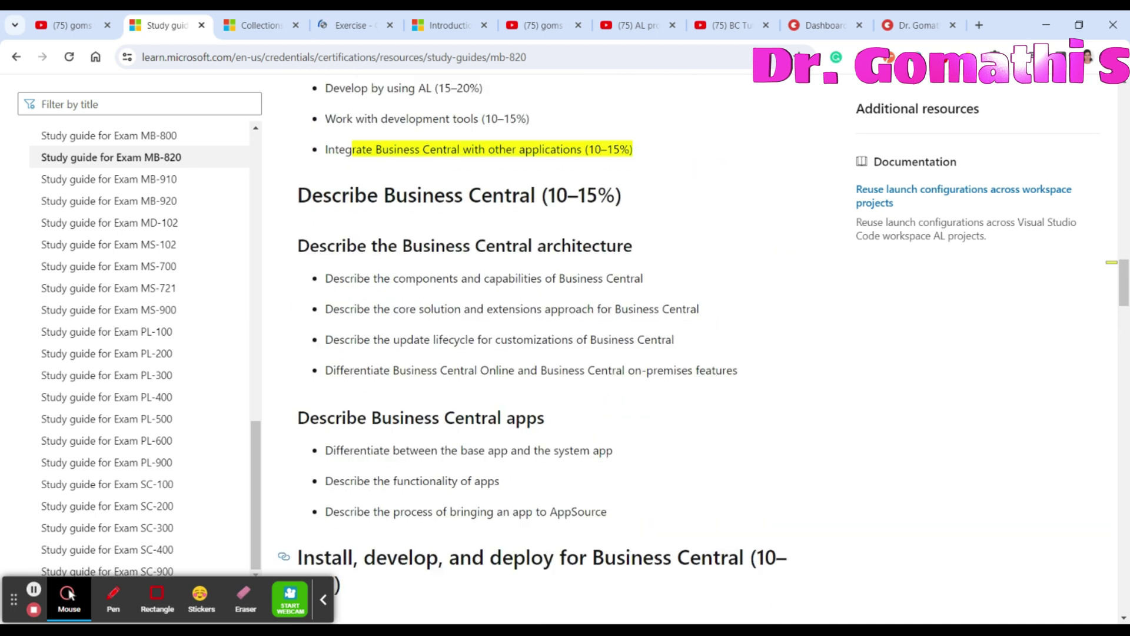
{"action": "scroll", "coordinate": [397, 396], "scroll_direction": "up", "scroll_amount": 3}
{"action": "scroll", "coordinate": [397, 396], "scroll_direction": "up", "scroll_amount": 1}
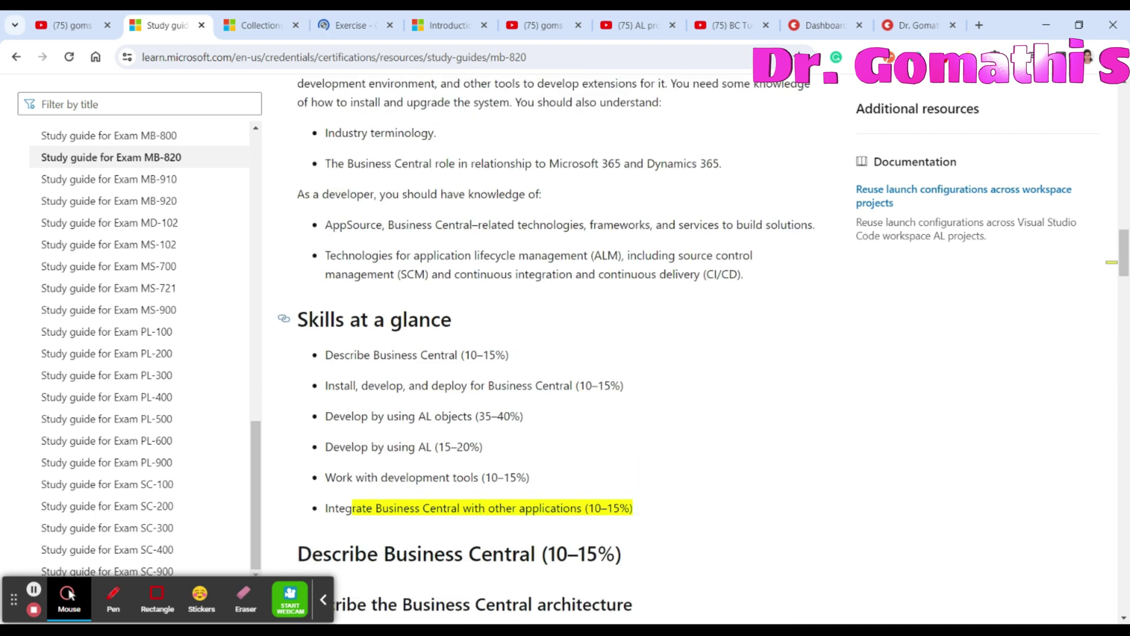
{"action": "left_click_drag", "start_coordinate": [283, 318], "coordinate": [583, 388]}
{"action": "scroll", "coordinate": [582, 389], "scroll_direction": "down", "scroll_amount": 5}
{"action": "scroll", "coordinate": [582, 388], "scroll_direction": "down", "scroll_amount": 5}
Step: Highlight the study guide's skill sections, then clear the highlighting
{"action": "left_click", "coordinate": [580, 399]}
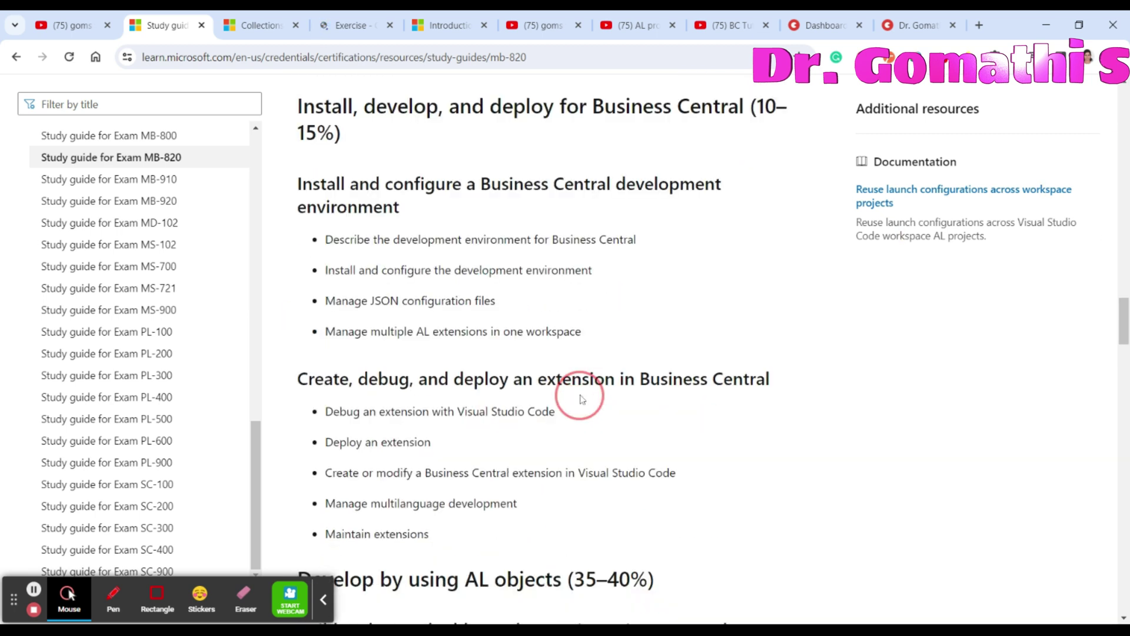
{"action": "scroll", "coordinate": [580, 399], "scroll_direction": "down", "scroll_amount": 5}
{"action": "left_click_drag", "start_coordinate": [581, 399], "coordinate": [581, 399]}
{"action": "scroll", "coordinate": [580, 400], "scroll_direction": "down", "scroll_amount": 5}
{"action": "scroll", "coordinate": [580, 399], "scroll_direction": "down", "scroll_amount": 5}
{"action": "scroll", "coordinate": [580, 399], "scroll_direction": "down", "scroll_amount": 5}
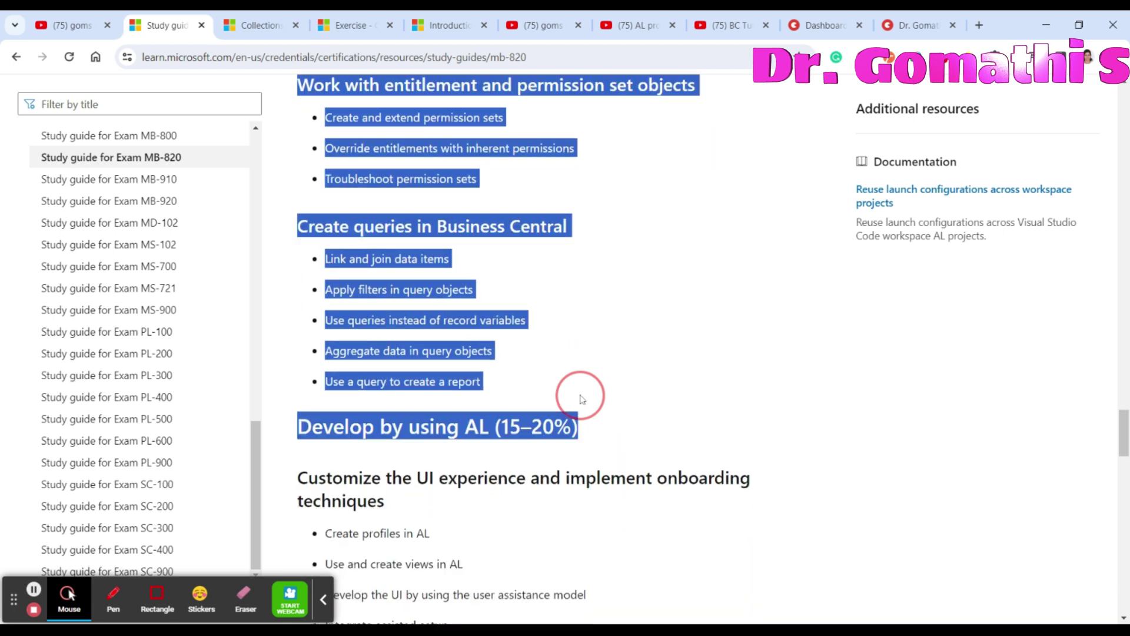
{"action": "scroll", "coordinate": [580, 400], "scroll_direction": "down", "scroll_amount": 3}
{"action": "scroll", "coordinate": [580, 400], "scroll_direction": "up", "scroll_amount": 3}
{"action": "scroll", "coordinate": [653, 462], "scroll_direction": "up", "scroll_amount": 8}
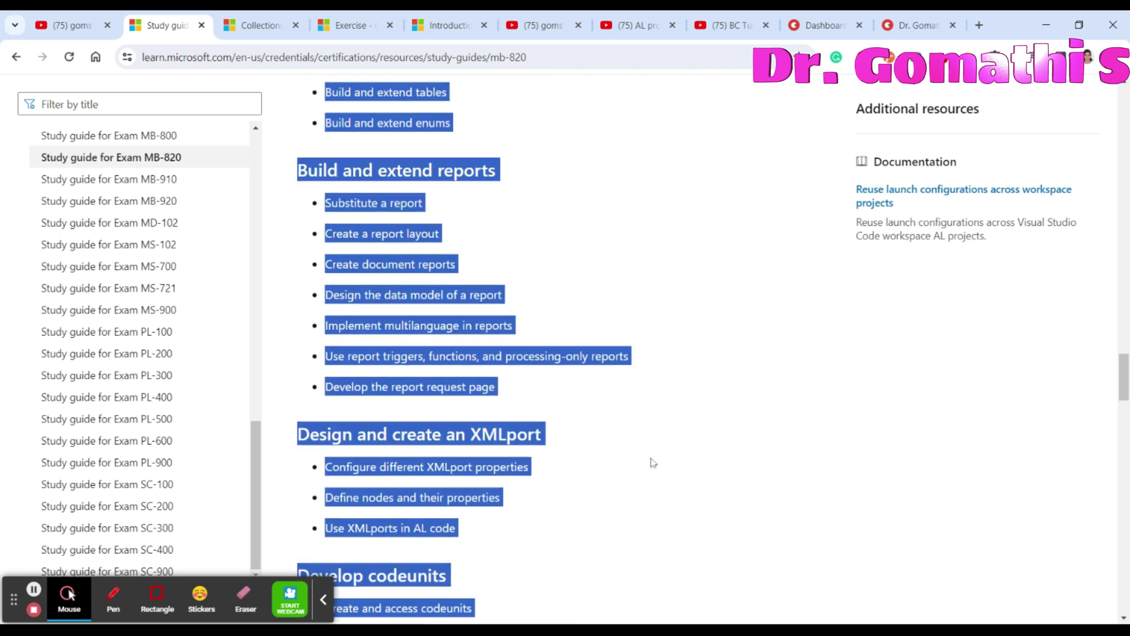
{"action": "scroll", "coordinate": [693, 438], "scroll_direction": "up", "scroll_amount": 5}
{"action": "scroll", "coordinate": [694, 438], "scroll_direction": "up", "scroll_amount": 5}
{"action": "scroll", "coordinate": [693, 437], "scroll_direction": "up", "scroll_amount": 5}
{"action": "left_click", "coordinate": [693, 437]}
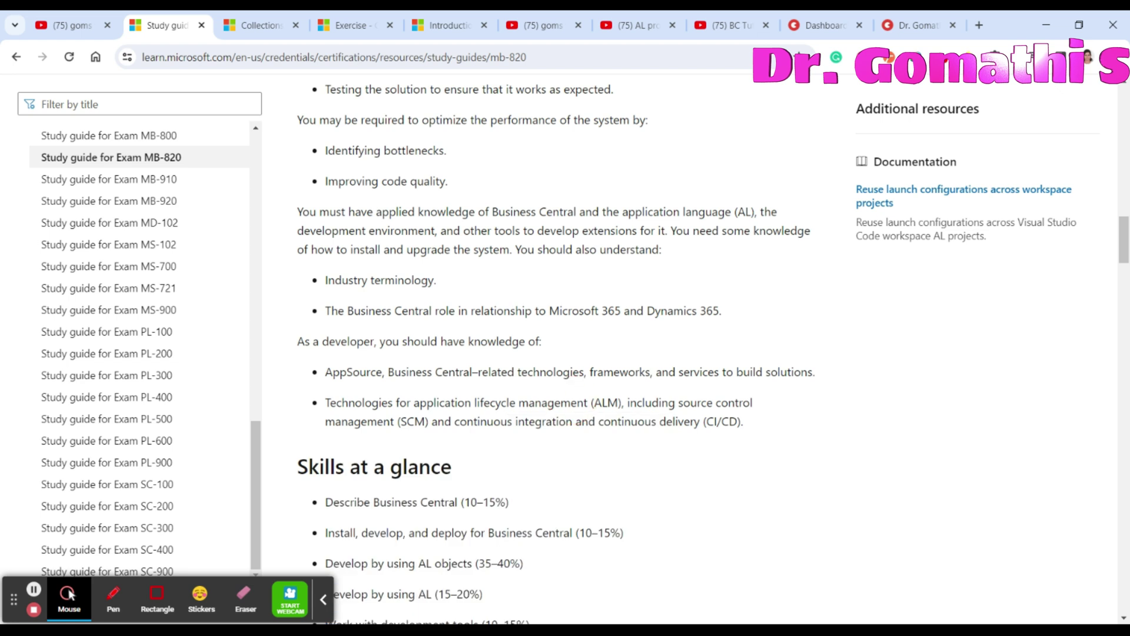
{"action": "scroll", "coordinate": [575, 403], "scroll_direction": "down", "scroll_amount": 3}
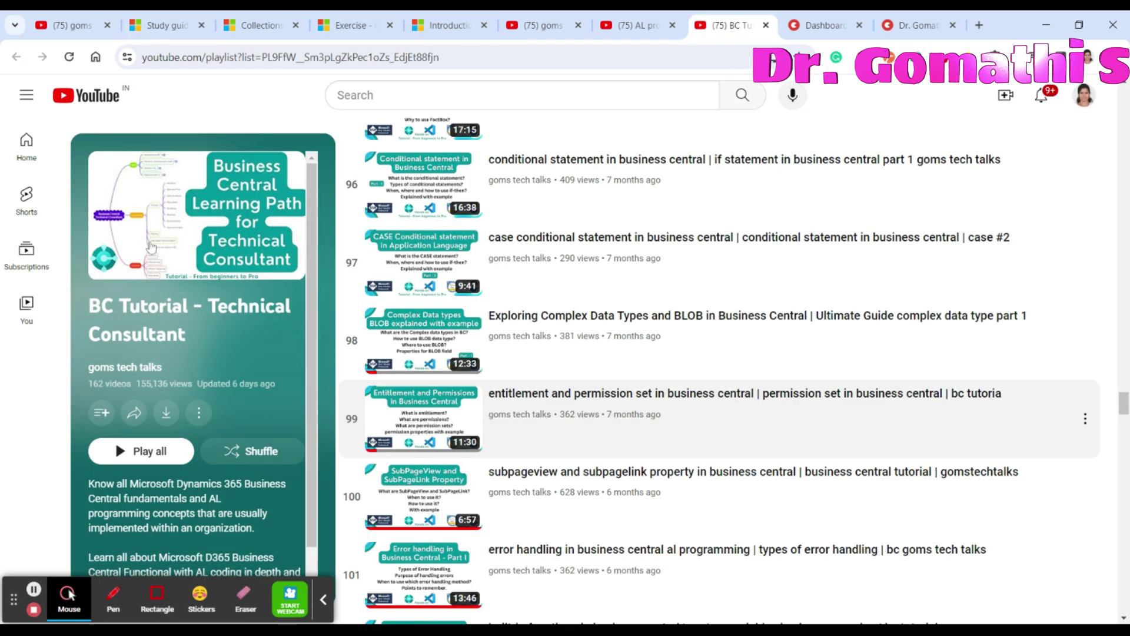
Step: Highlight the BC Tutorial - Technical Consultant playlist title, view the AL boot camp playlist, then return to the study guide
{"action": "left_click_drag", "start_coordinate": [106, 300], "coordinate": [224, 331]}
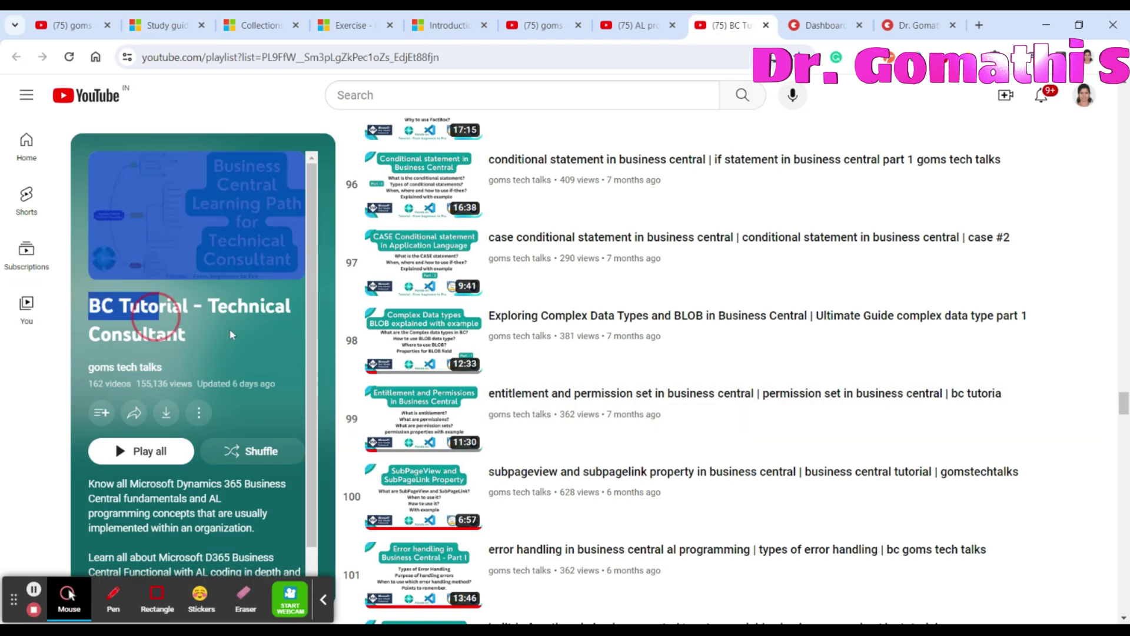
{"action": "left_click", "coordinate": [637, 25]}
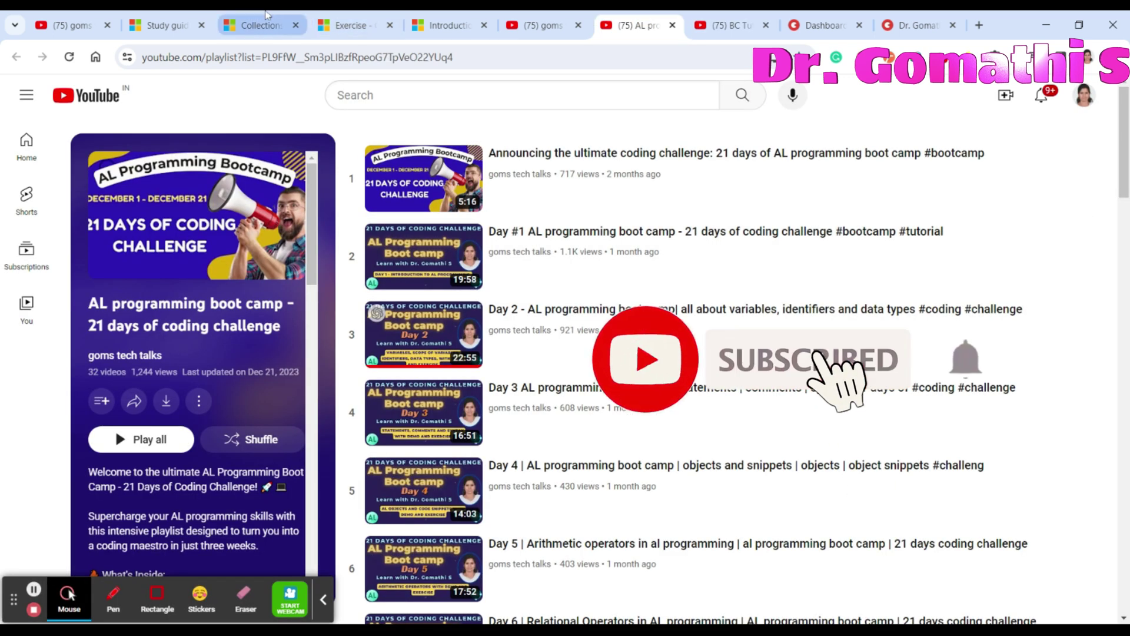
{"action": "left_click", "coordinate": [260, 24]}
{"action": "left_click", "coordinate": [163, 25]}
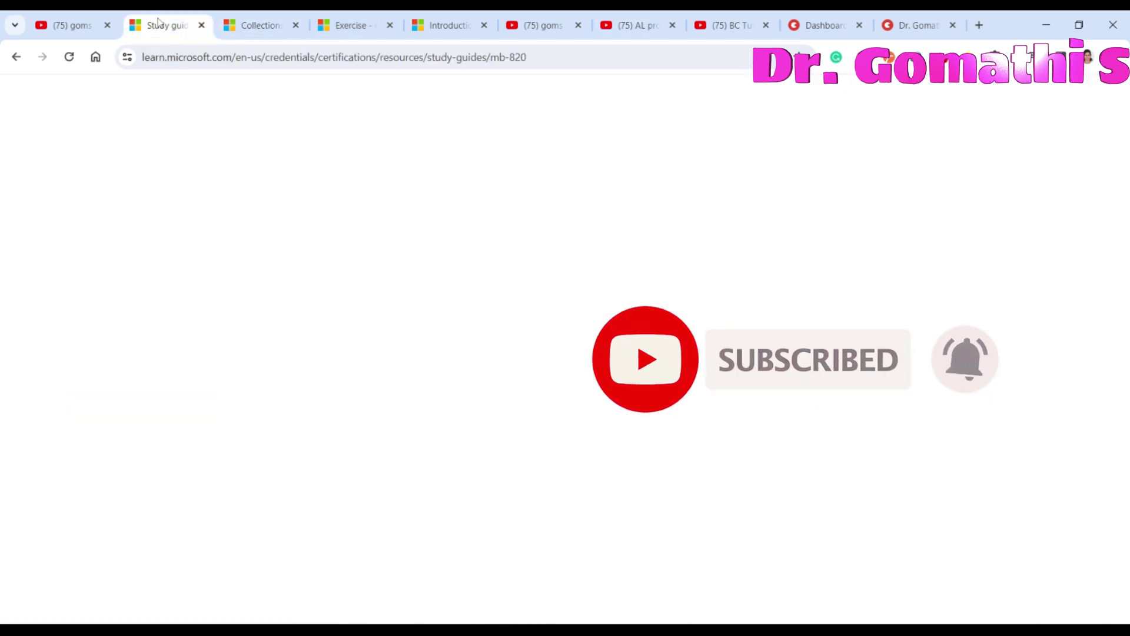
{"action": "scroll", "coordinate": [565, 353], "scroll_direction": "down", "scroll_amount": 5}
{"action": "scroll", "coordinate": [565, 353], "scroll_direction": "down", "scroll_amount": 5}
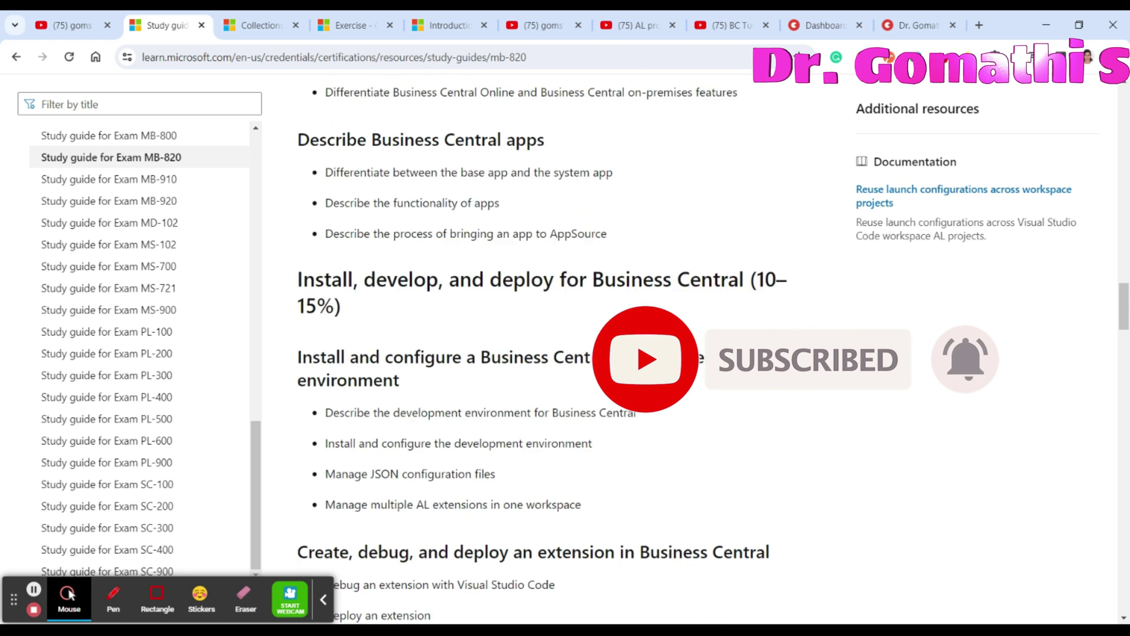
{"action": "scroll", "coordinate": [565, 354], "scroll_direction": "down", "scroll_amount": 5}
{"action": "scroll", "coordinate": [565, 354], "scroll_direction": "down", "scroll_amount": 5}
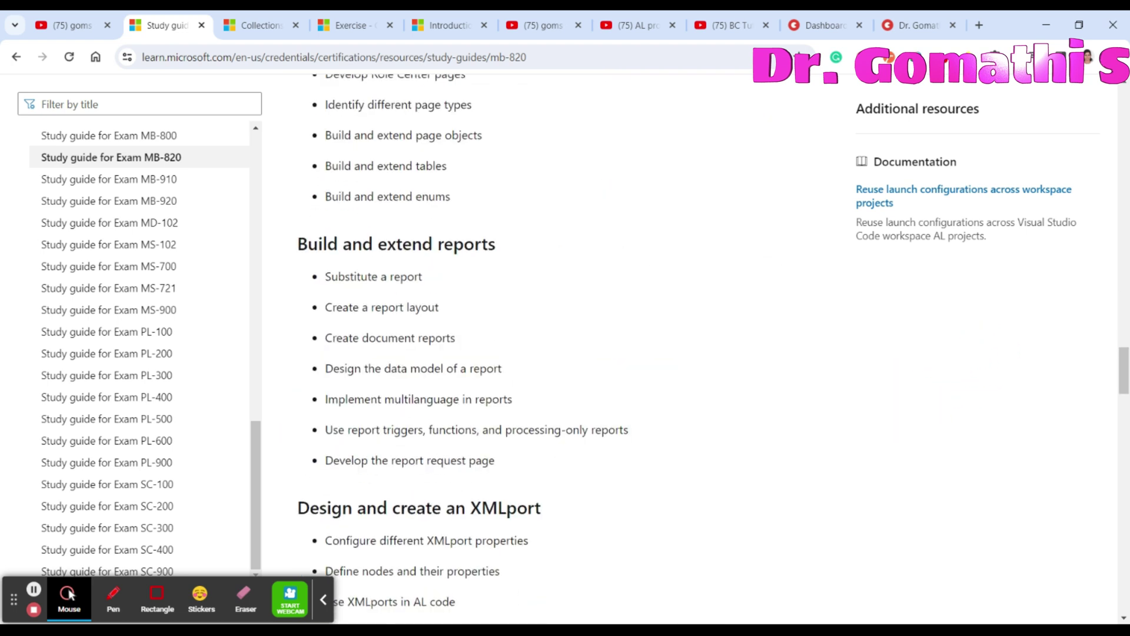
{"action": "scroll", "coordinate": [599, 439], "scroll_direction": "down", "scroll_amount": 5}
{"action": "scroll", "coordinate": [599, 439], "scroll_direction": "down", "scroll_amount": 5}
{"action": "scroll", "coordinate": [599, 439], "scroll_direction": "down", "scroll_amount": 5}
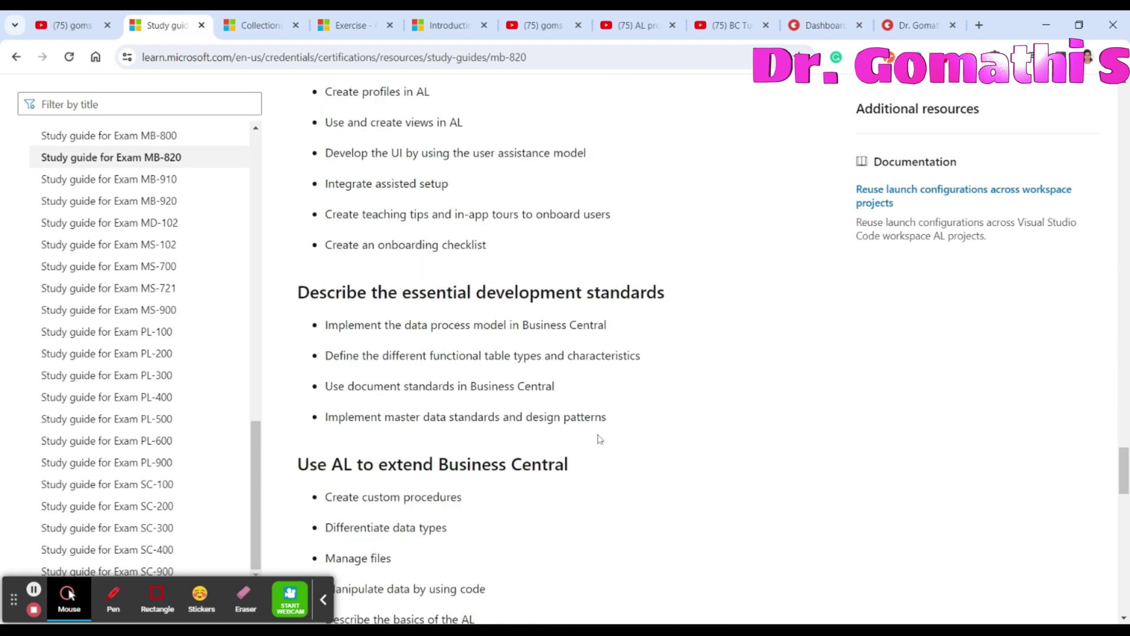
{"action": "scroll", "coordinate": [599, 439], "scroll_direction": "down", "scroll_amount": 5}
{"action": "scroll", "coordinate": [599, 438], "scroll_direction": "down", "scroll_amount": 5}
{"action": "scroll", "coordinate": [599, 439], "scroll_direction": "down", "scroll_amount": 4}
{"action": "scroll", "coordinate": [599, 439], "scroll_direction": "up", "scroll_amount": 6}
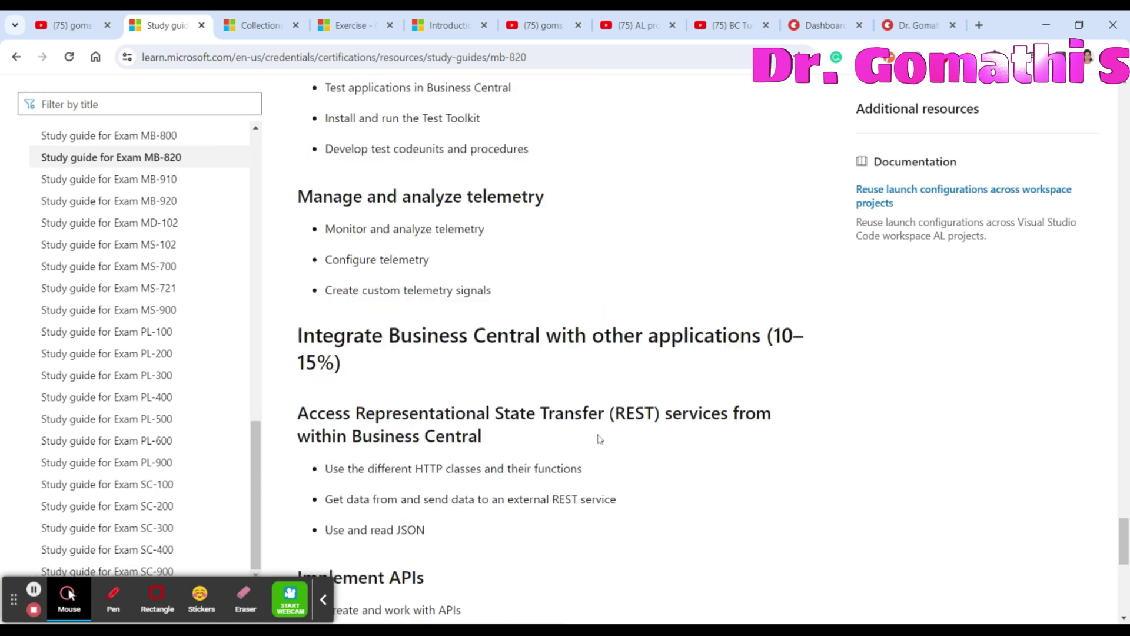
{"action": "scroll", "coordinate": [599, 439], "scroll_direction": "up", "scroll_amount": 3}
{"action": "scroll", "coordinate": [599, 439], "scroll_direction": "up", "scroll_amount": 4}
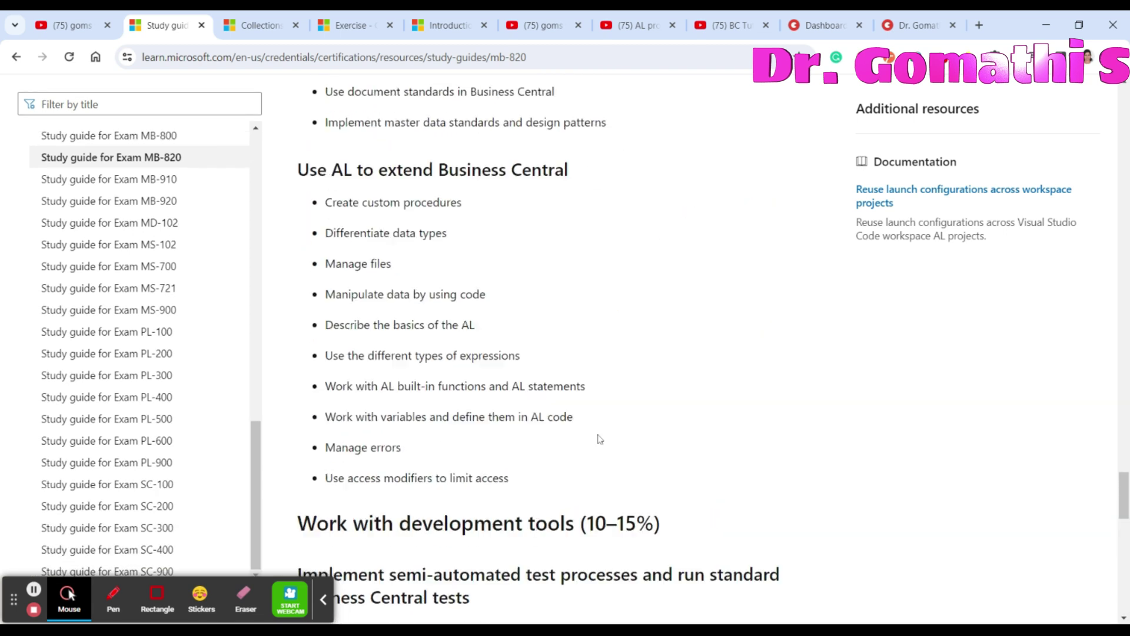
{"action": "scroll", "coordinate": [599, 439], "scroll_direction": "up", "scroll_amount": 4}
{"action": "scroll", "coordinate": [599, 439], "scroll_direction": "up", "scroll_amount": 4}
{"action": "scroll", "coordinate": [599, 439], "scroll_direction": "up", "scroll_amount": 5}
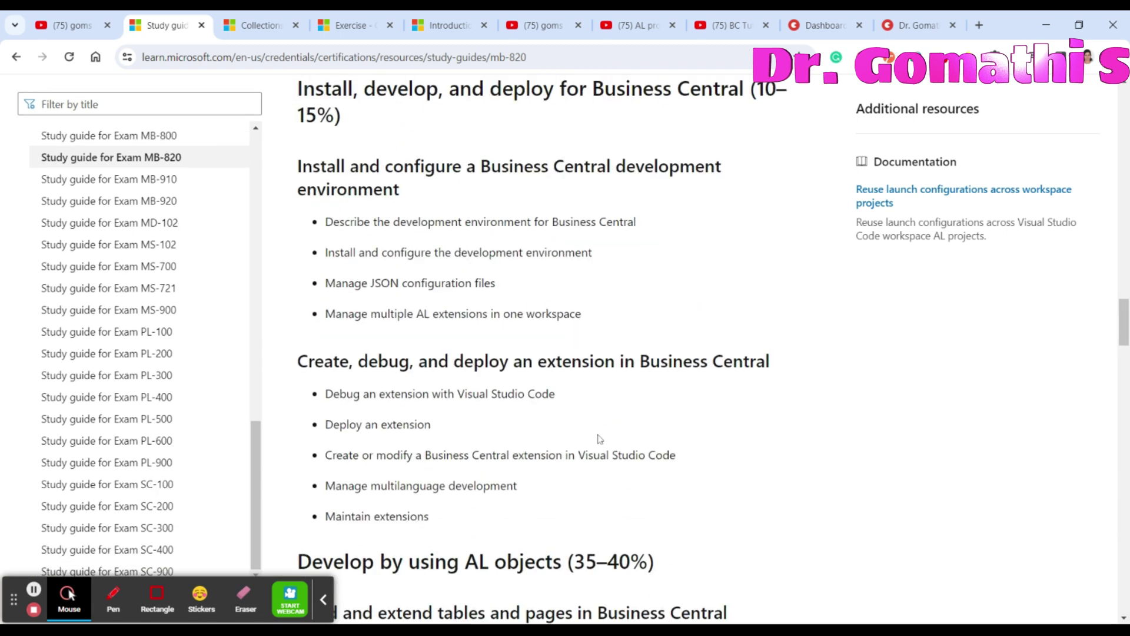
{"action": "scroll", "coordinate": [599, 438], "scroll_direction": "up", "scroll_amount": 5}
{"action": "scroll", "coordinate": [599, 438], "scroll_direction": "up", "scroll_amount": 5}
{"action": "scroll", "coordinate": [600, 437], "scroll_direction": "up", "scroll_amount": 5}
{"action": "scroll", "coordinate": [599, 439], "scroll_direction": "up", "scroll_amount": 5}
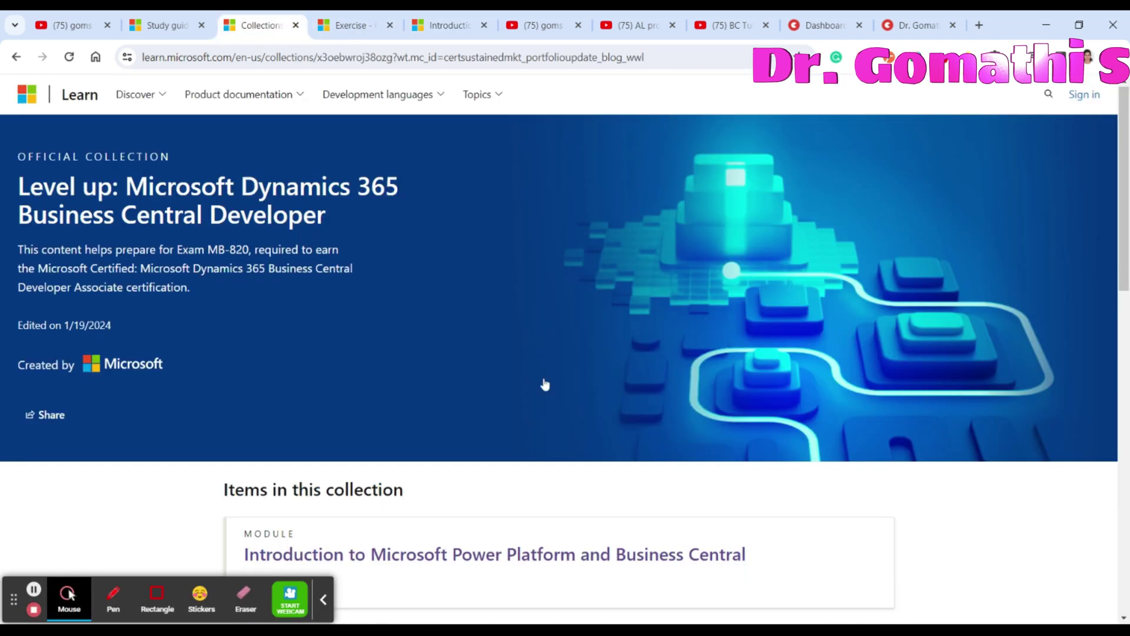
Step: Select the collection page's address, highlight 'MB-820' in the description, and go to the YouTube channel home
{"action": "left_click", "coordinate": [307, 74]}
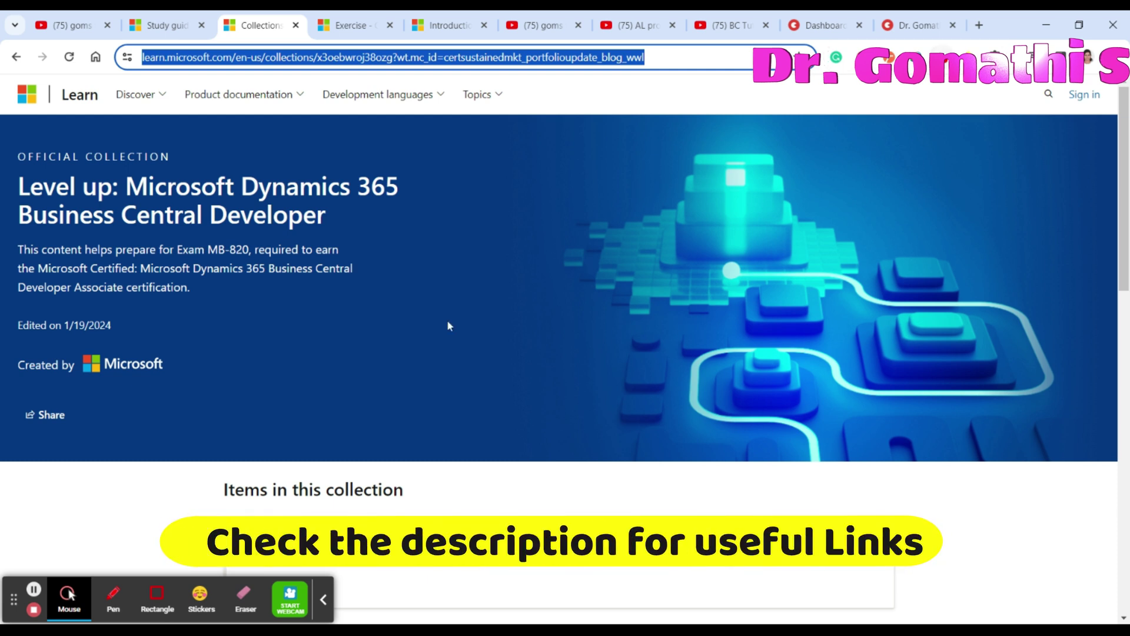
{"action": "scroll", "coordinate": [661, 466], "scroll_direction": "down", "scroll_amount": 5}
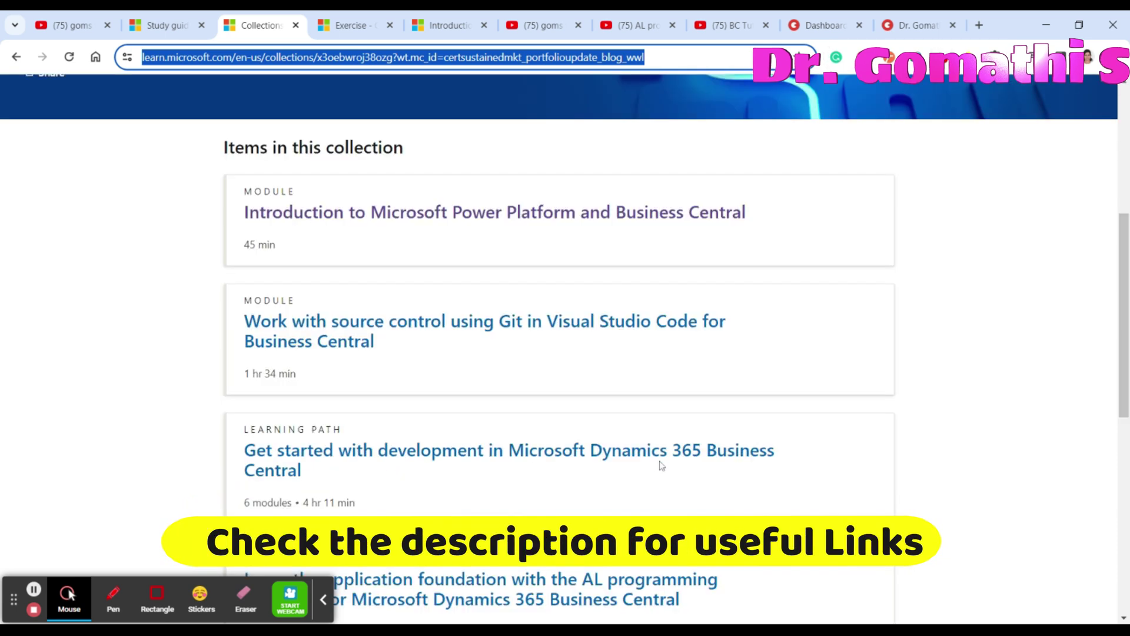
{"action": "scroll", "coordinate": [660, 465], "scroll_direction": "down", "scroll_amount": 5}
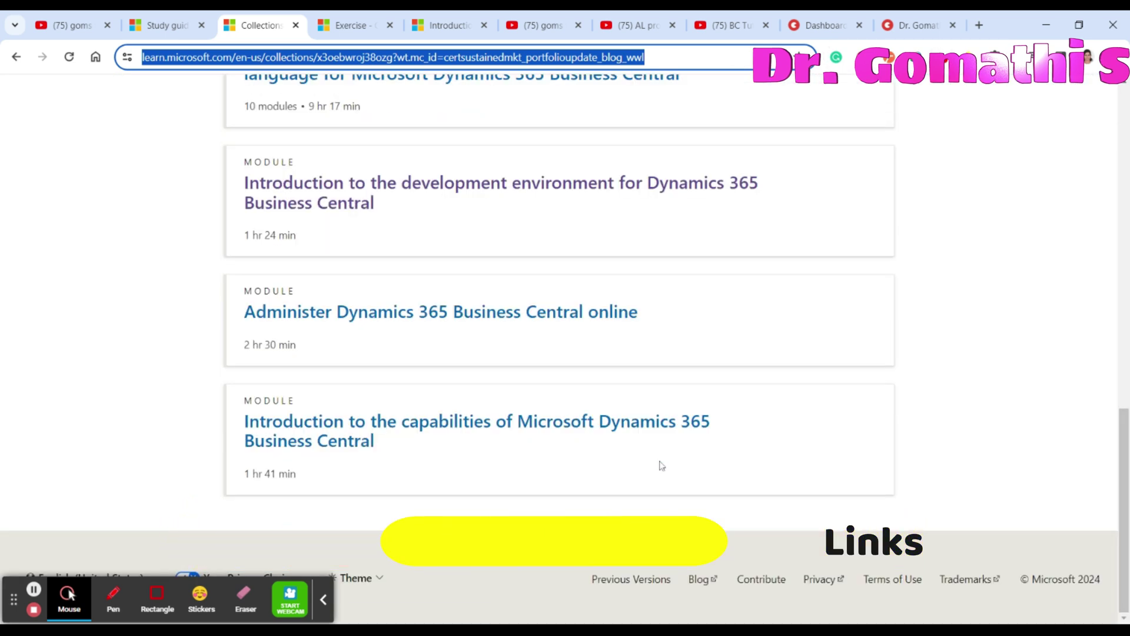
{"action": "scroll", "coordinate": [661, 465], "scroll_direction": "up", "scroll_amount": 5}
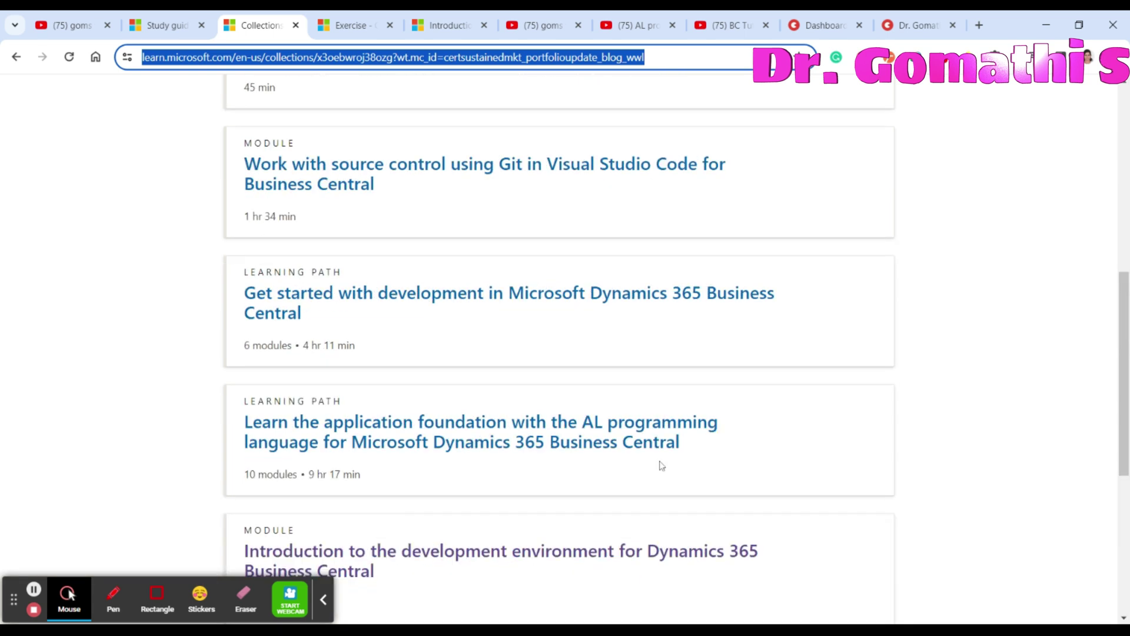
{"action": "scroll", "coordinate": [661, 466], "scroll_direction": "up", "scroll_amount": 5}
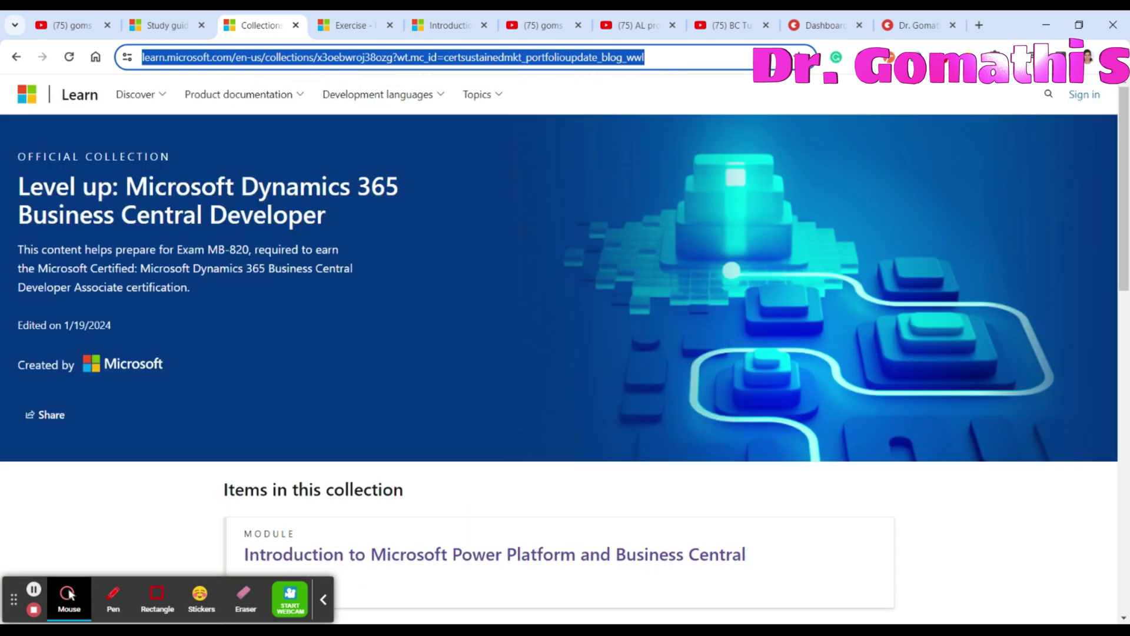
{"action": "left_click", "coordinate": [234, 252]}
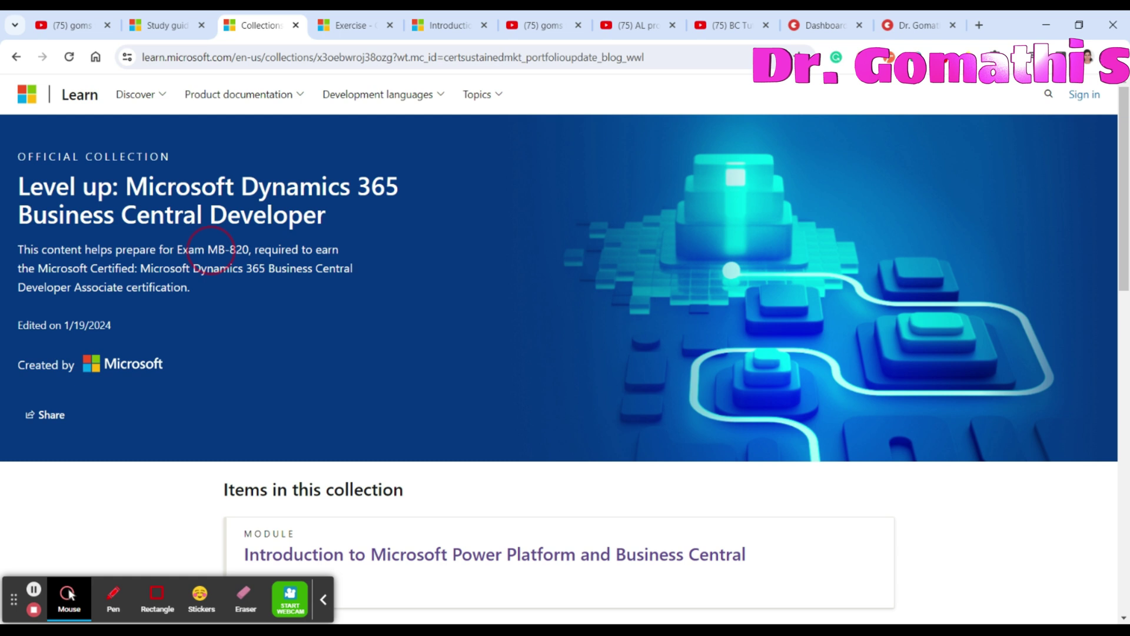
{"action": "left_click_drag", "start_coordinate": [208, 250], "coordinate": [254, 250]}
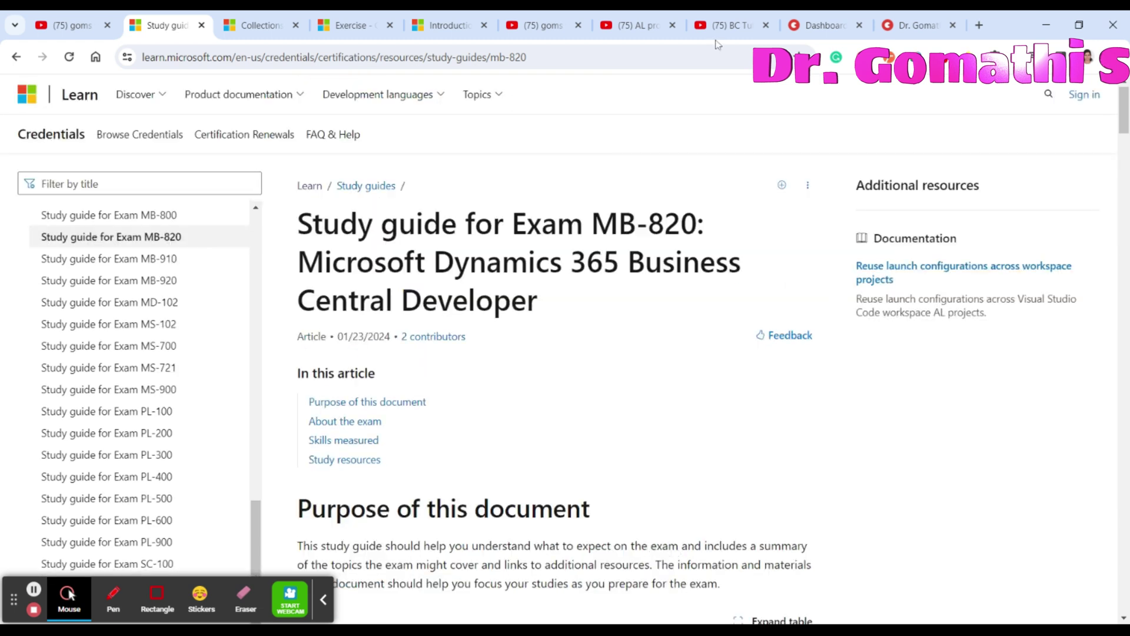
{"action": "left_click", "coordinate": [543, 25]}
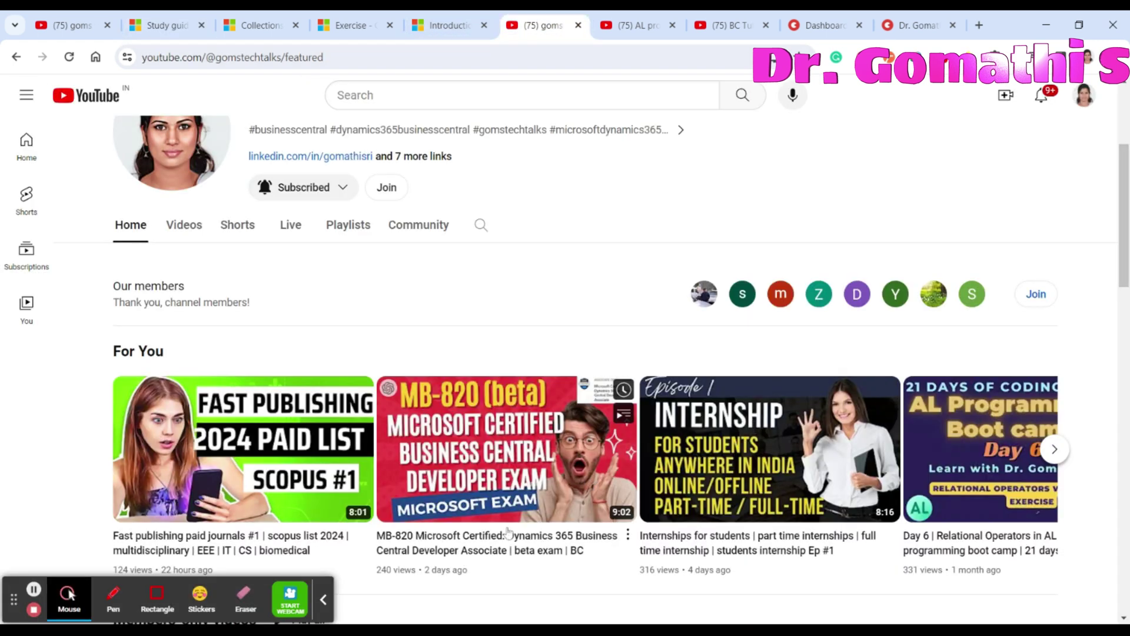
Step: With the red pen, circle the MB-820 (beta) video and its '2 days ago' date, and add an arrow
{"action": "left_click", "coordinate": [113, 599]}
{"action": "left_click_drag", "start_coordinate": [504, 340], "coordinate": [340, 378]}
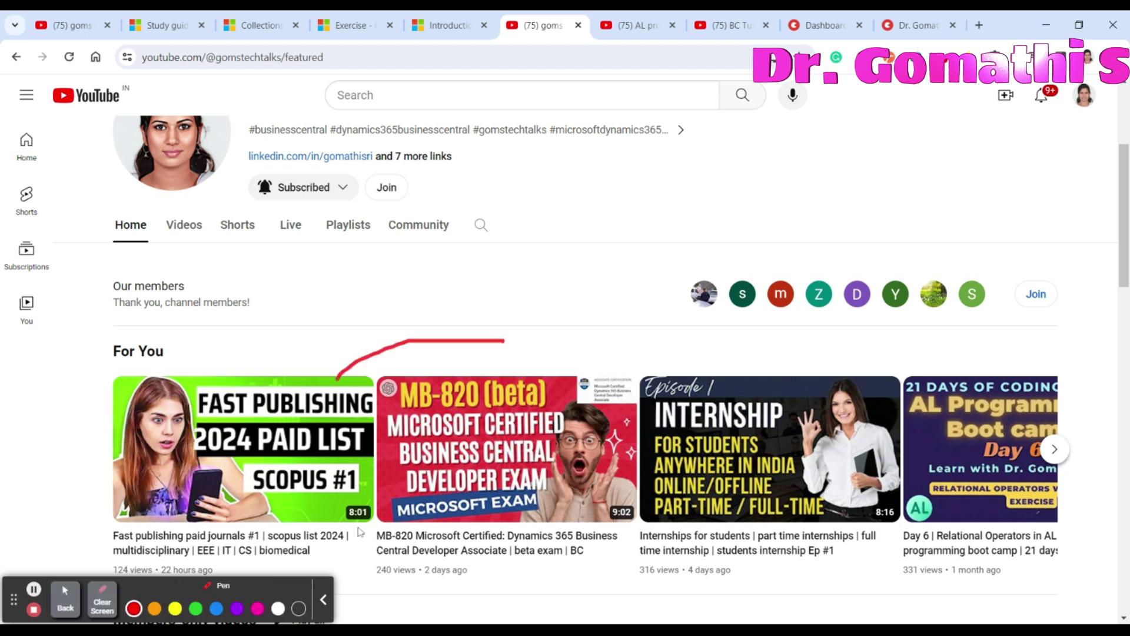
{"action": "left_click_drag", "start_coordinate": [360, 532], "coordinate": [360, 352]}
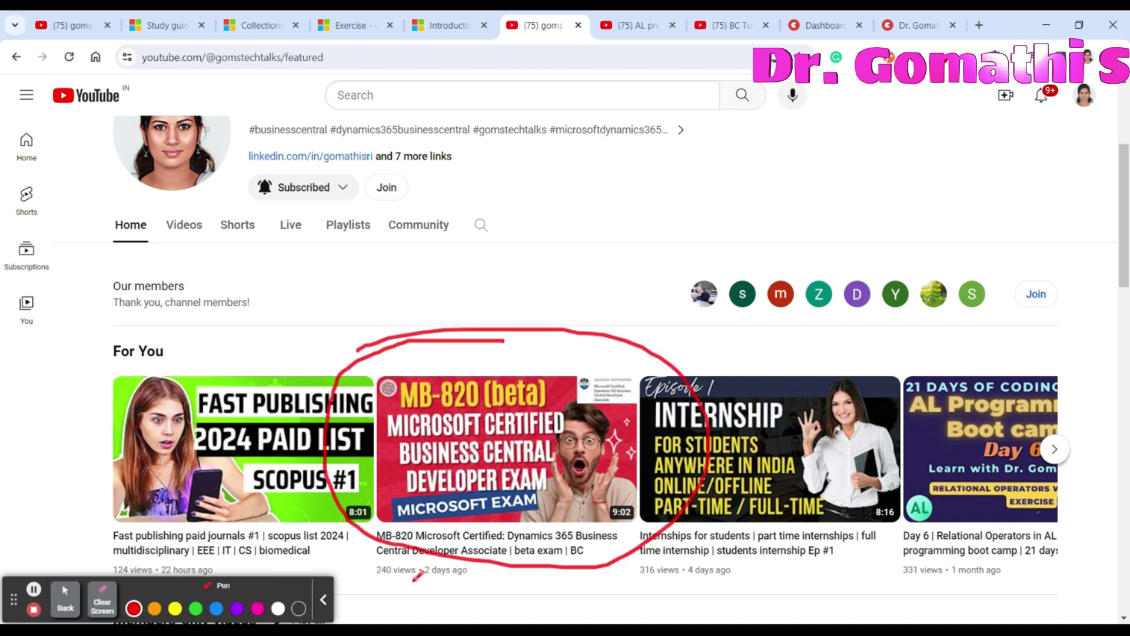
{"action": "left_click_drag", "start_coordinate": [422, 574], "coordinate": [477, 575]}
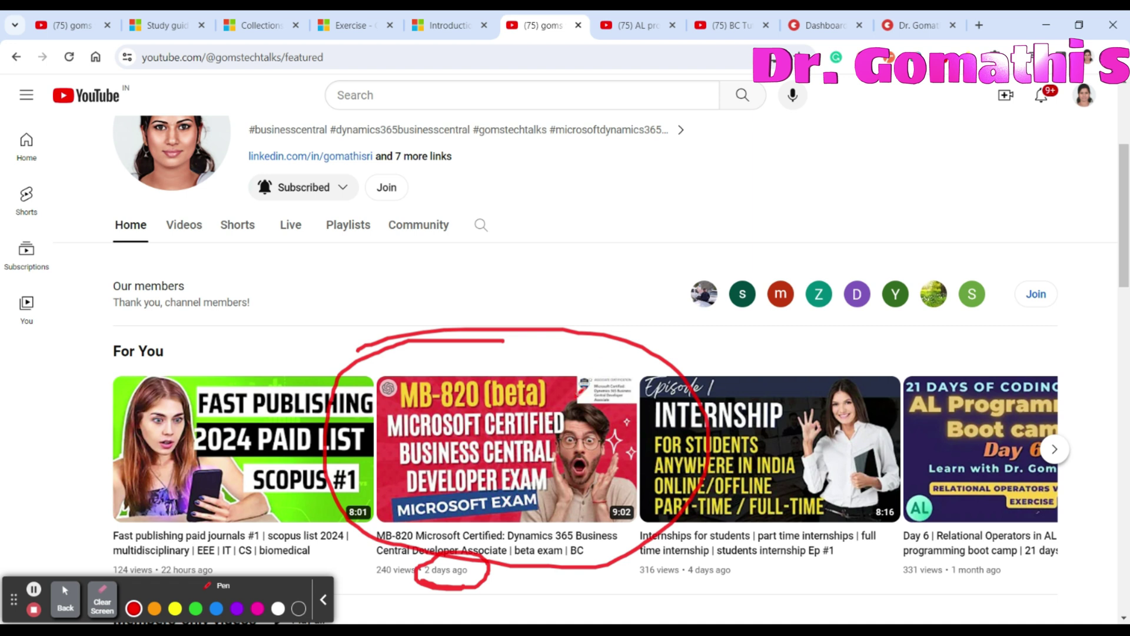
{"action": "mouse_move", "coordinate": [582, 394]}
{"action": "left_mouse_down"}
{"action": "mouse_move", "coordinate": [630, 292]}
{"action": "mouse_move", "coordinate": [629, 335]}
{"action": "left_mouse_up"}
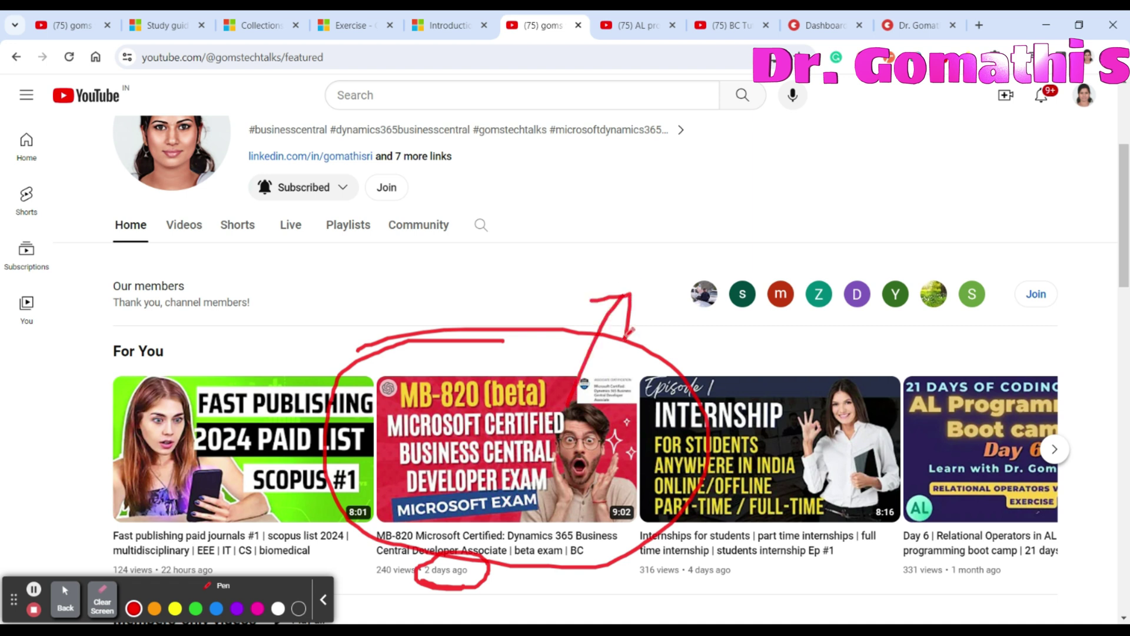
{"action": "scroll", "coordinate": [682, 411], "scroll_direction": "down", "scroll_amount": 2}
{"action": "scroll", "coordinate": [683, 411], "scroll_direction": "down", "scroll_amount": 2}
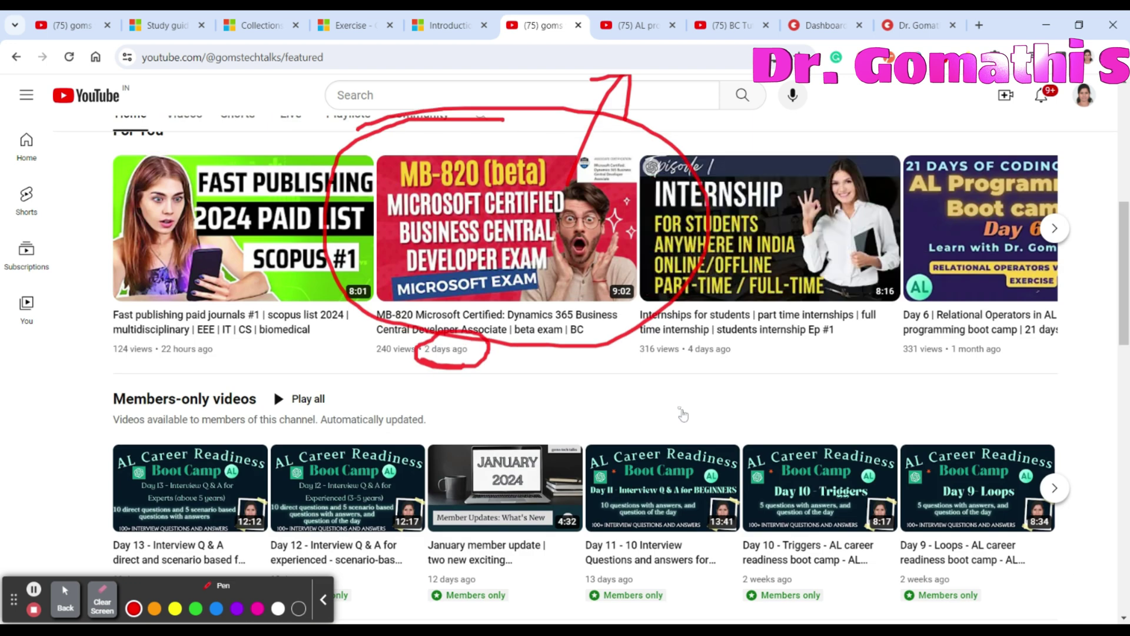
{"action": "scroll", "coordinate": [682, 411], "scroll_direction": "up", "scroll_amount": 1}
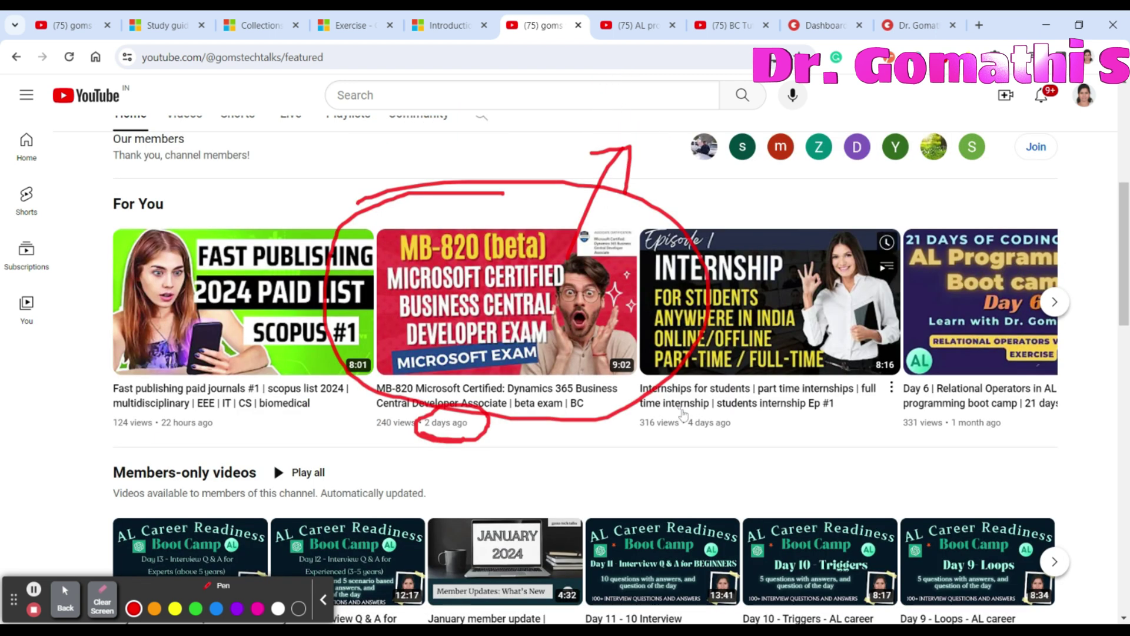